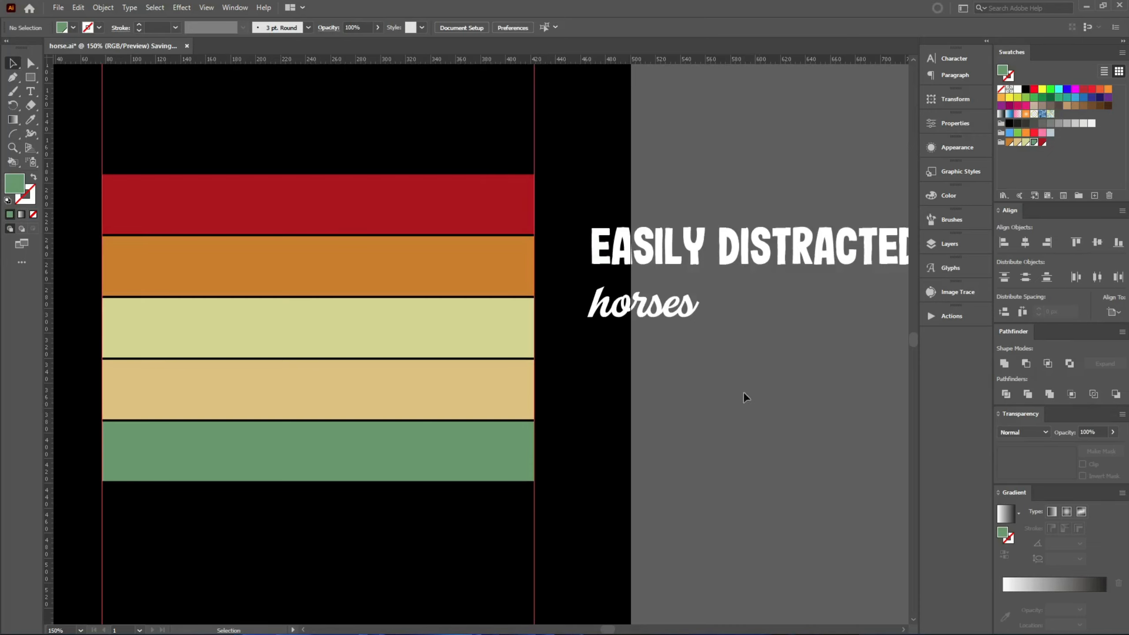
- Switch to the browser, turn on the VPN extension and reload the Yandex image search page
click(545, 621)
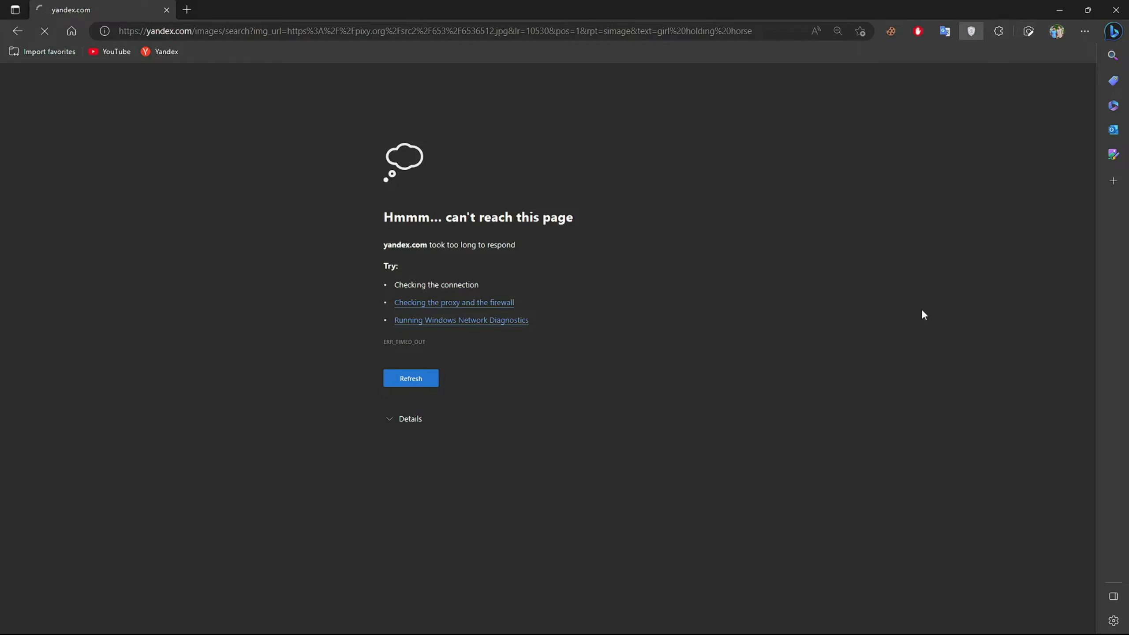
click(844, 174)
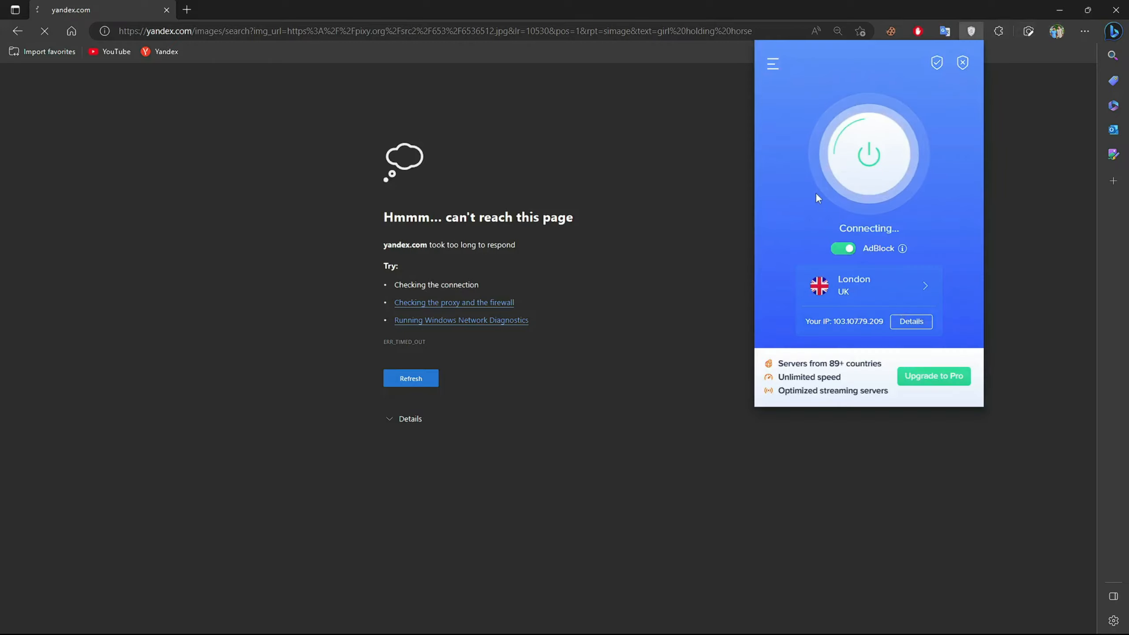
click(869, 392)
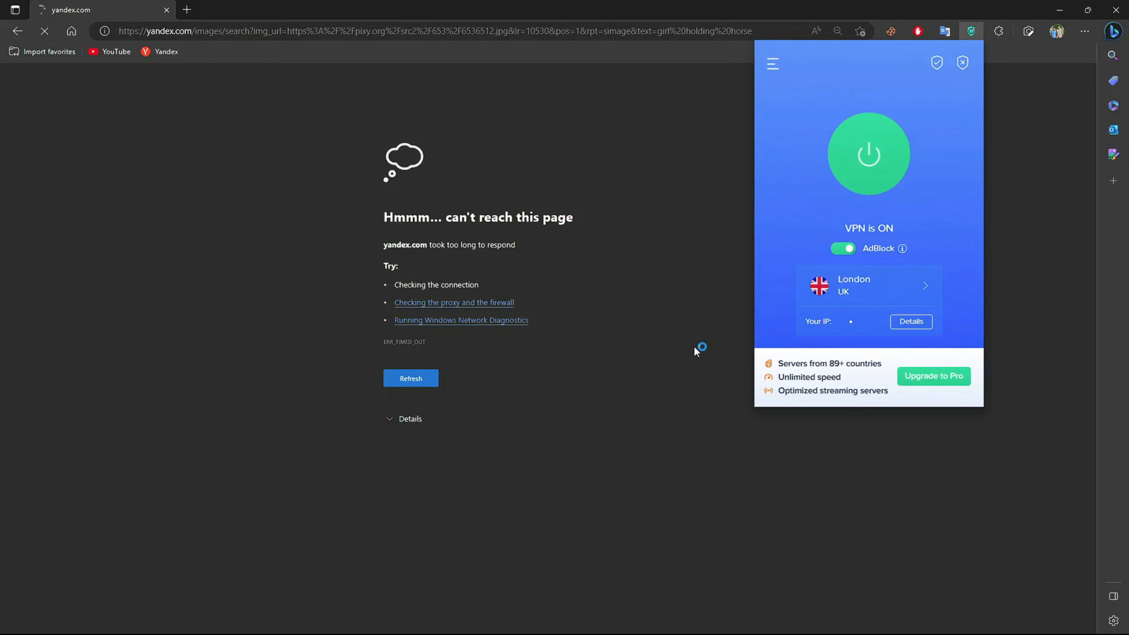
click(168, 118)
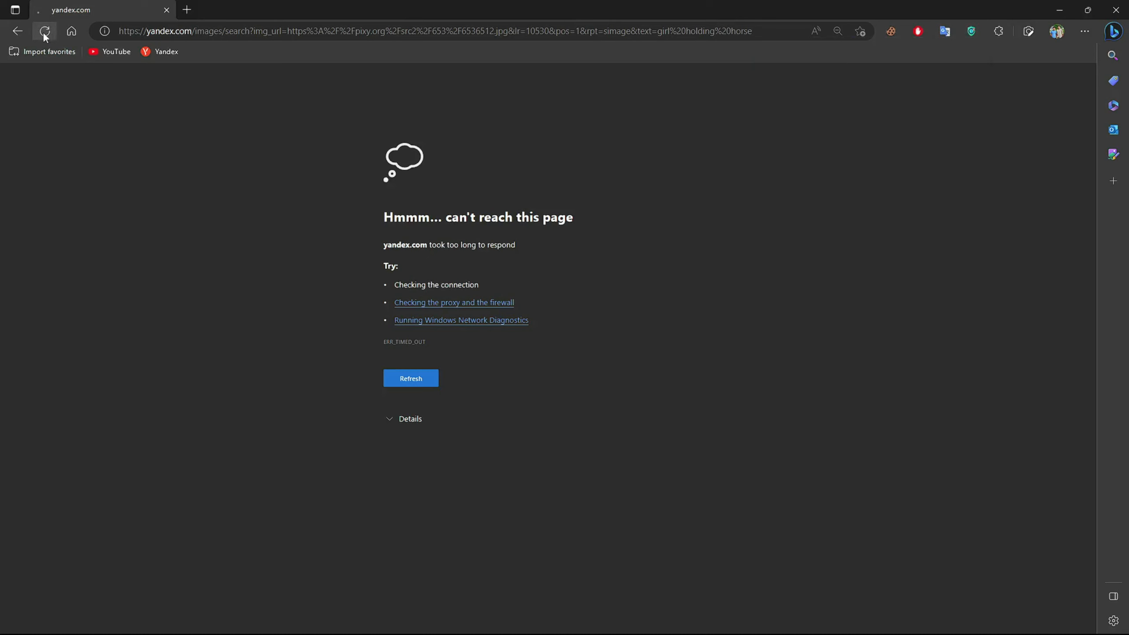
click(43, 32)
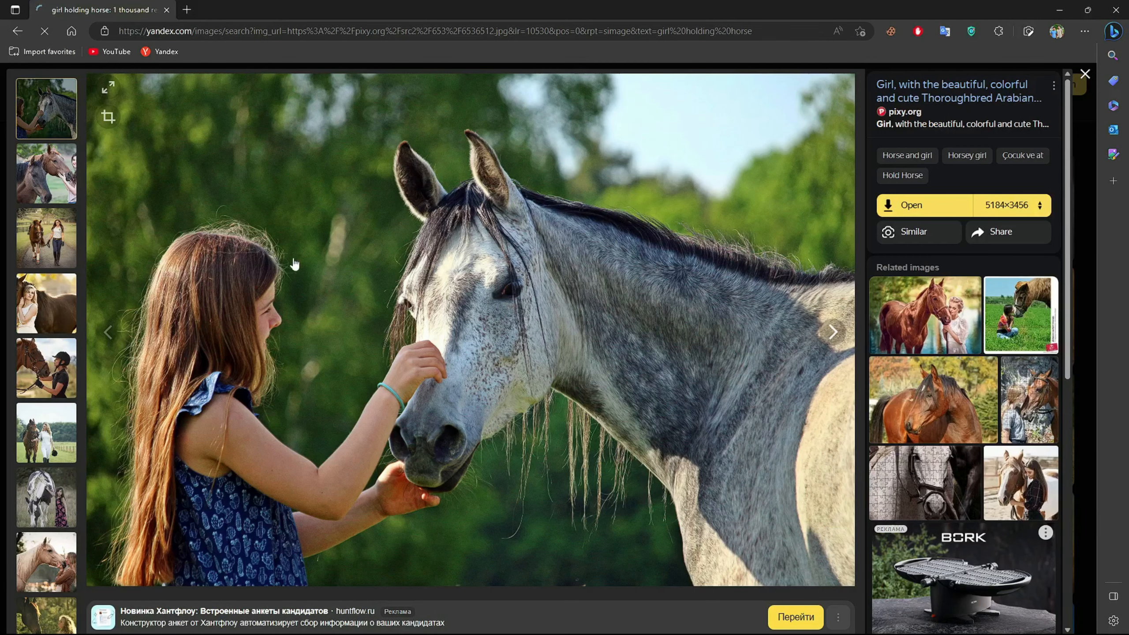
- Open the 5184×3456 version of the girl-and-horse photo and copy the image
click(982, 215)
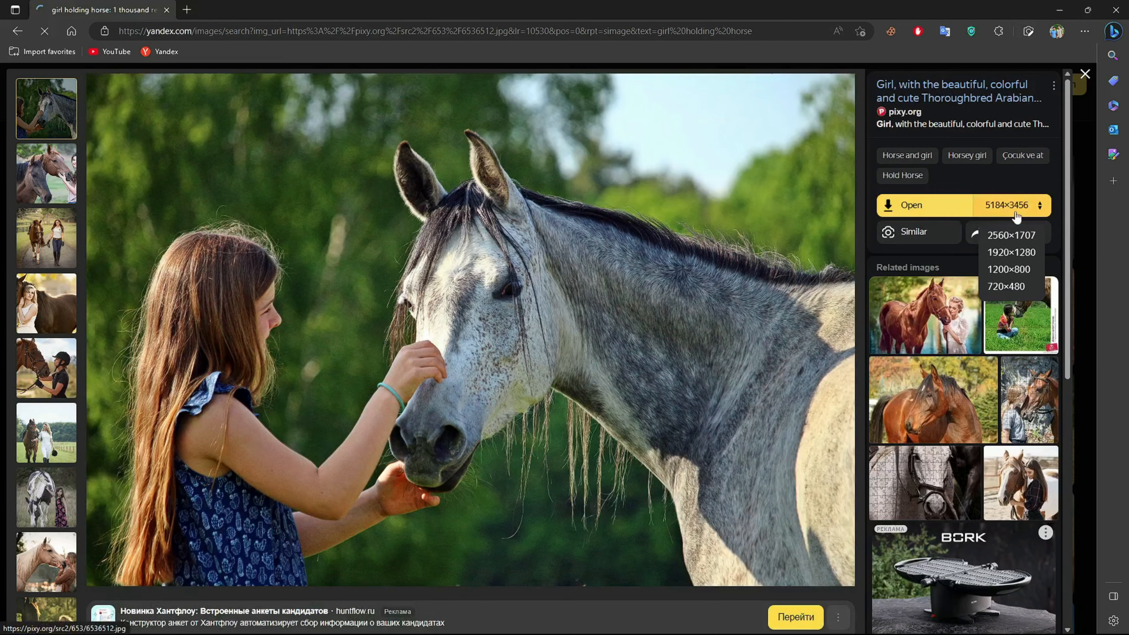
click(933, 212)
right_click(190, 120)
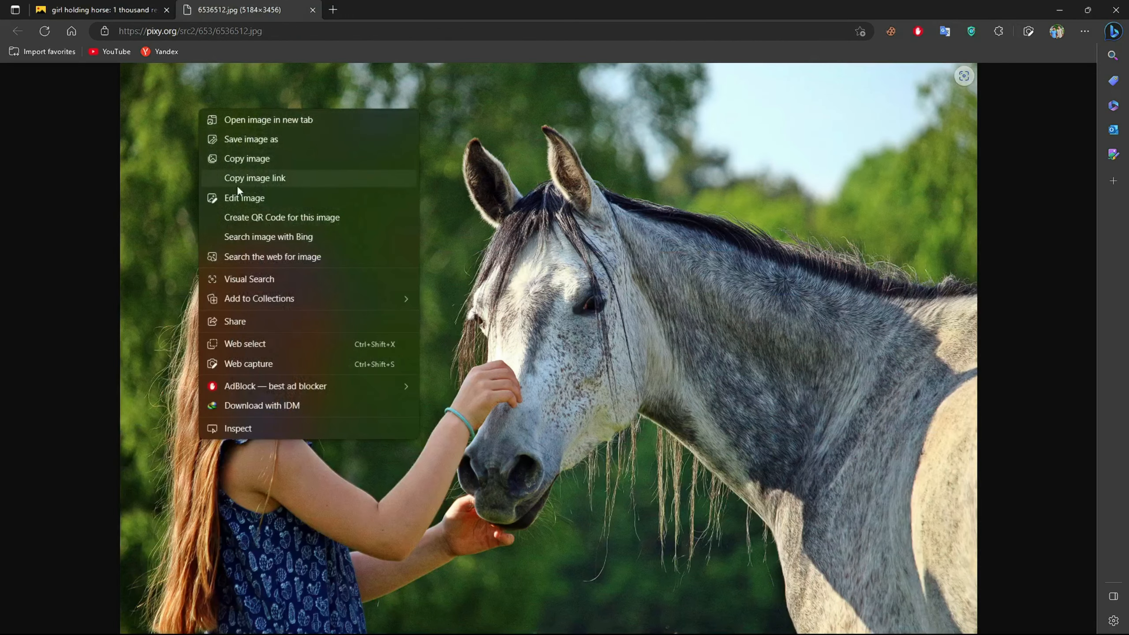
click(235, 153)
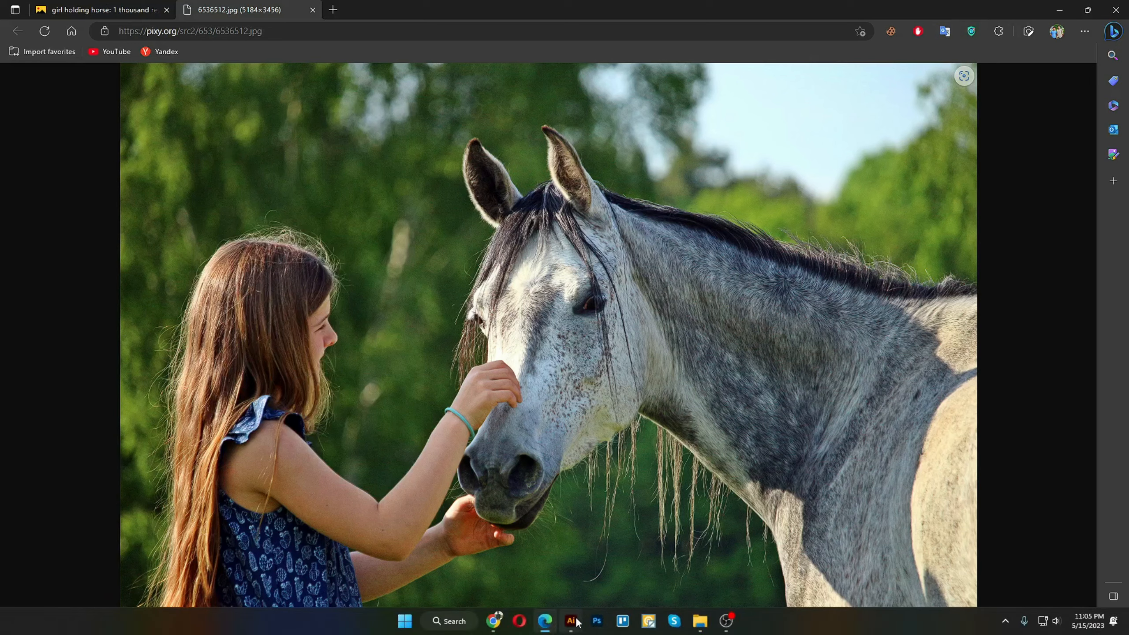
- Switch to Photoshop and paste the copied photo into the blank 5184 × 3456 px document
click(571, 621)
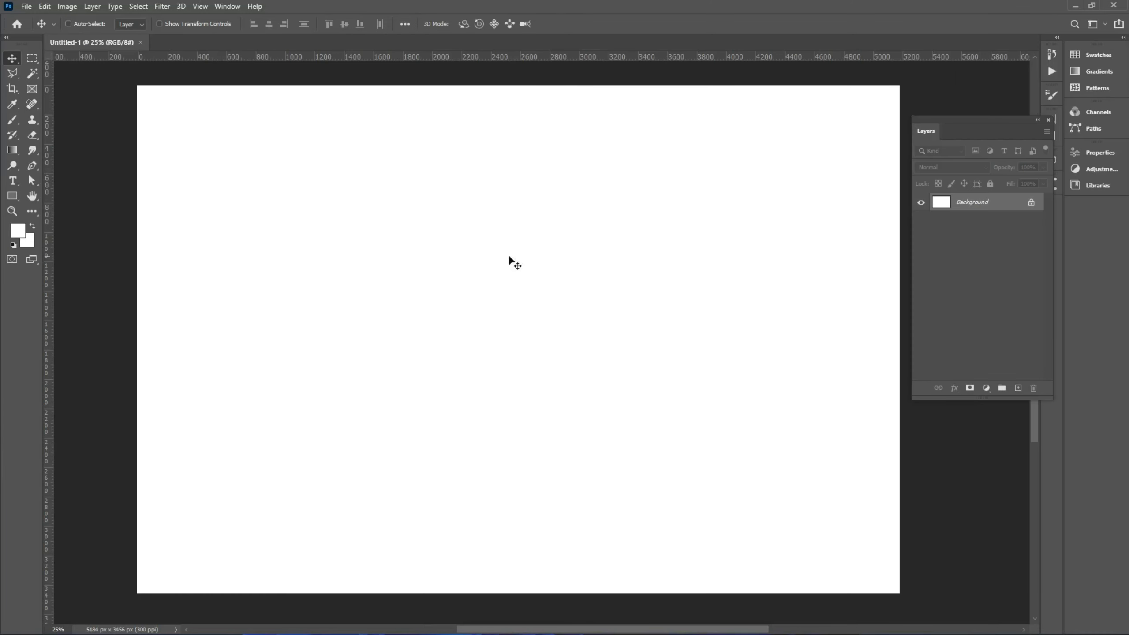
drag(511, 262, 474, 265)
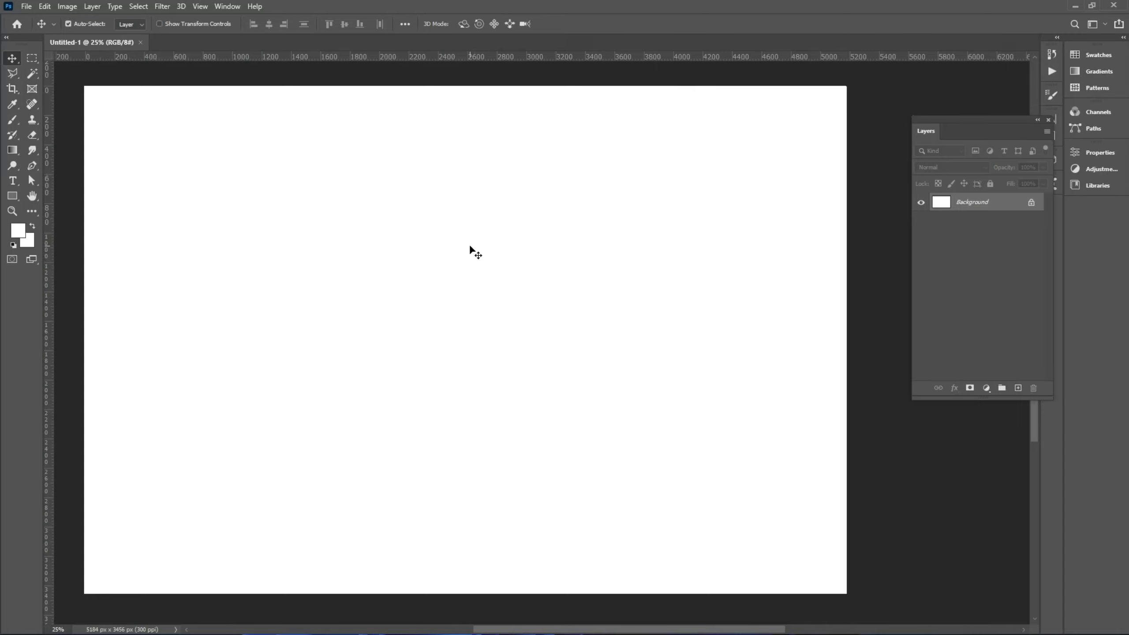
key(ctrl+v)
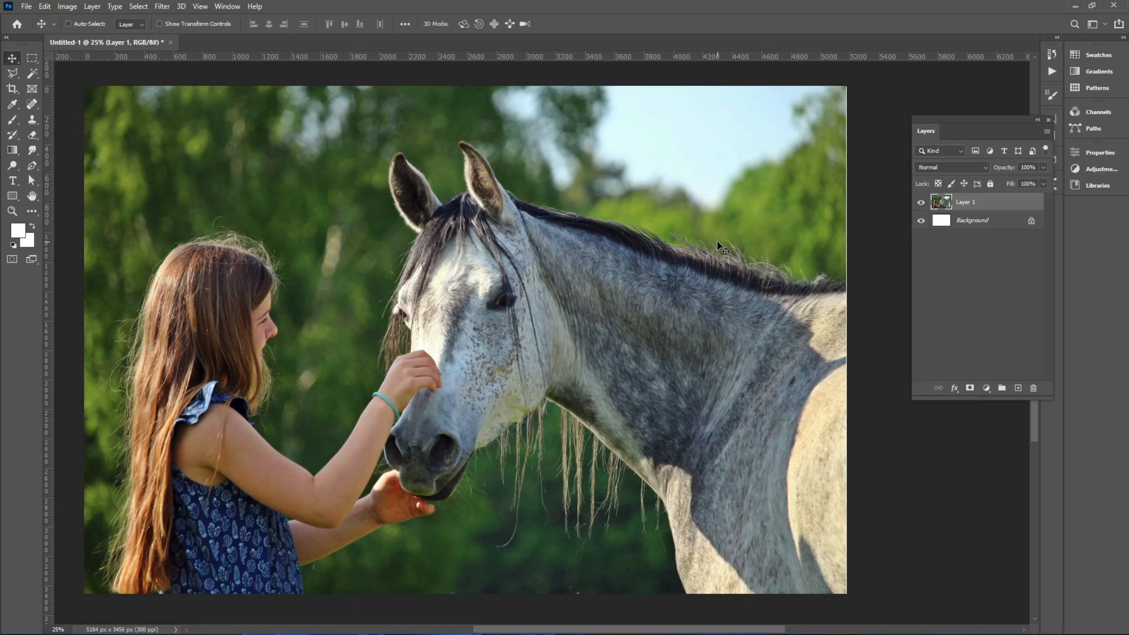
- Reset the foreground and background colours to the default black and white
key(d)
click(986, 388)
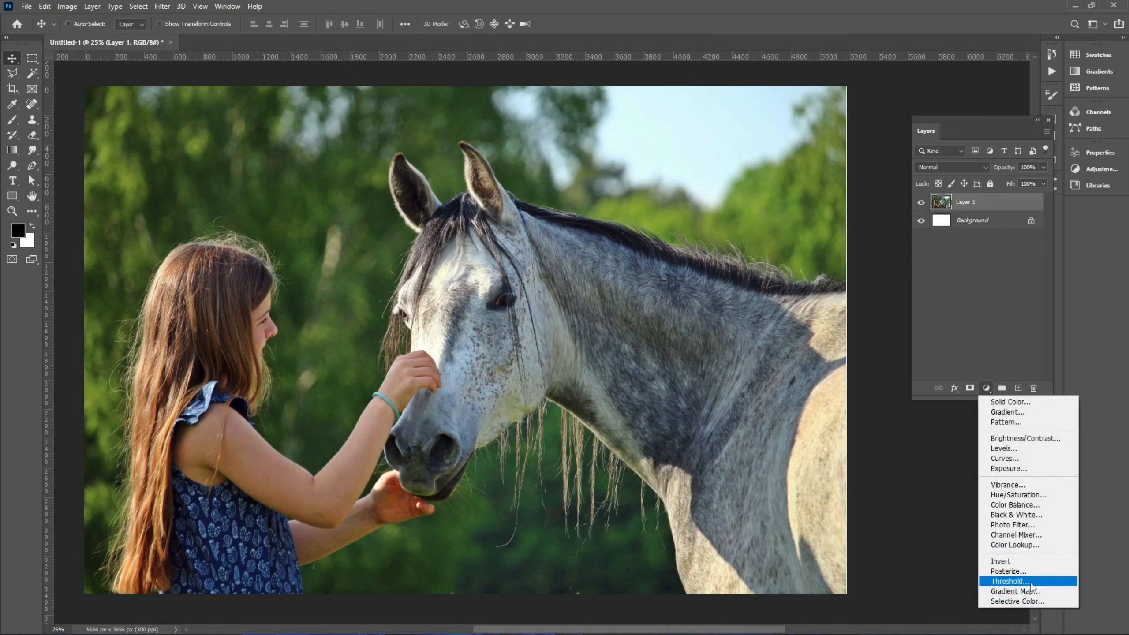
click(986, 326)
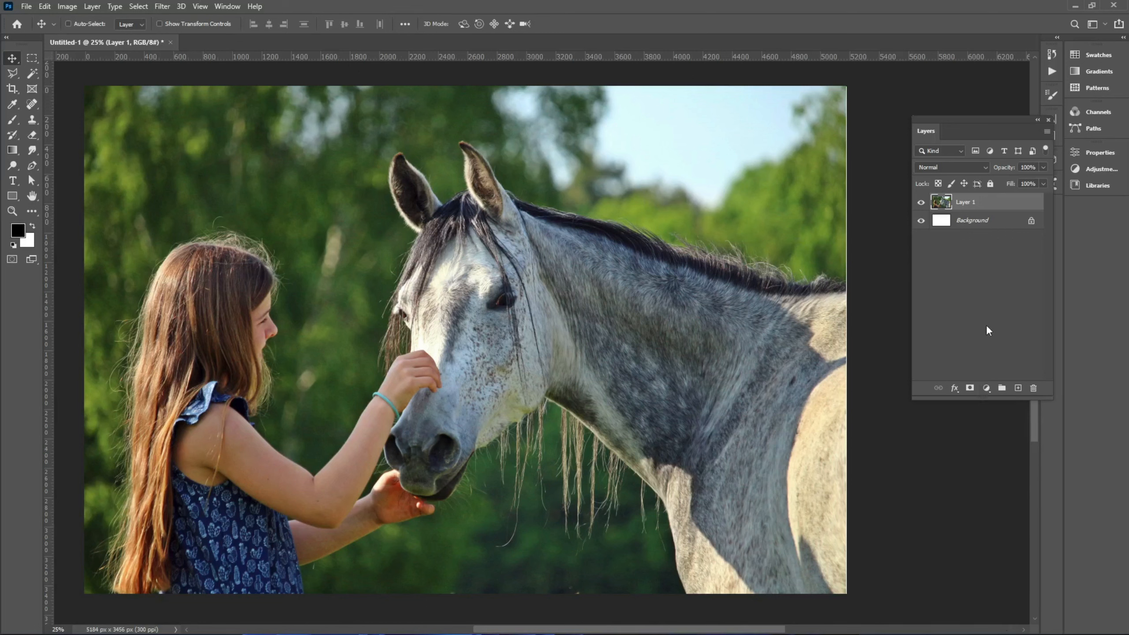
- Apply the Filter Gallery's Sketch Halftone Pattern to the photo layer with size 7 and the Dot pattern type
click(162, 6)
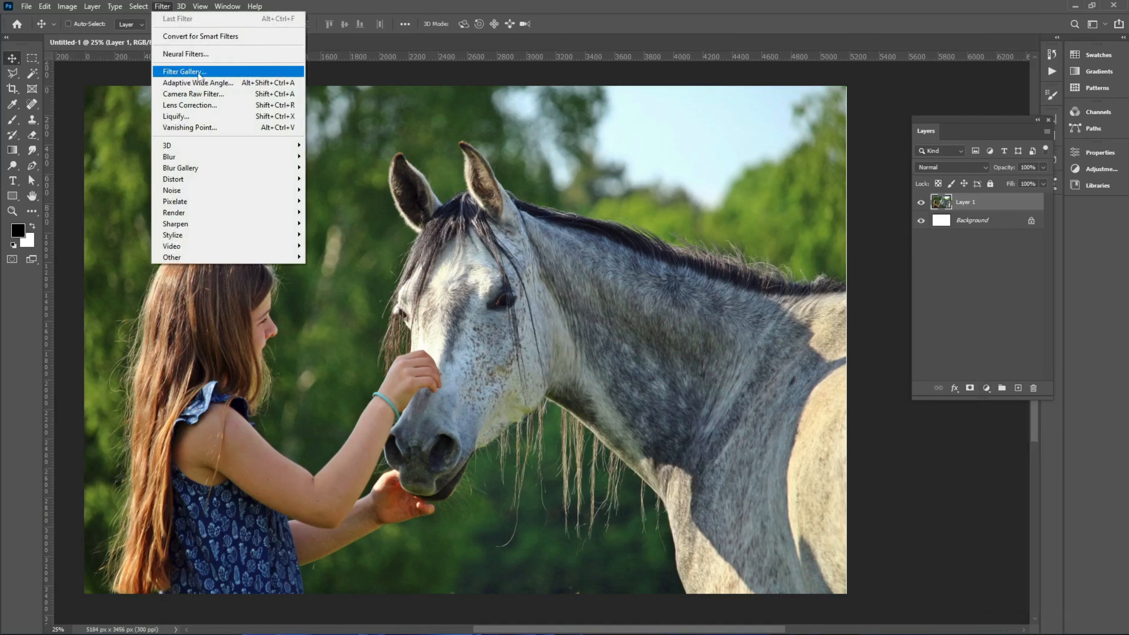
click(163, 6)
click(164, 6)
click(223, 76)
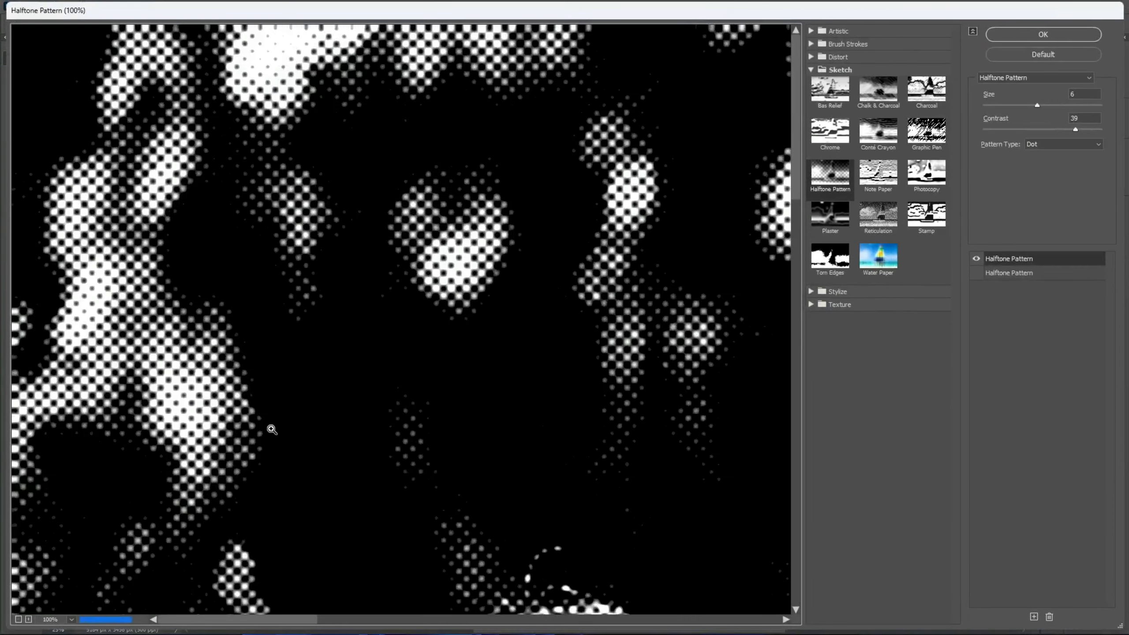
alt+click(271, 428)
alt+click(271, 428)
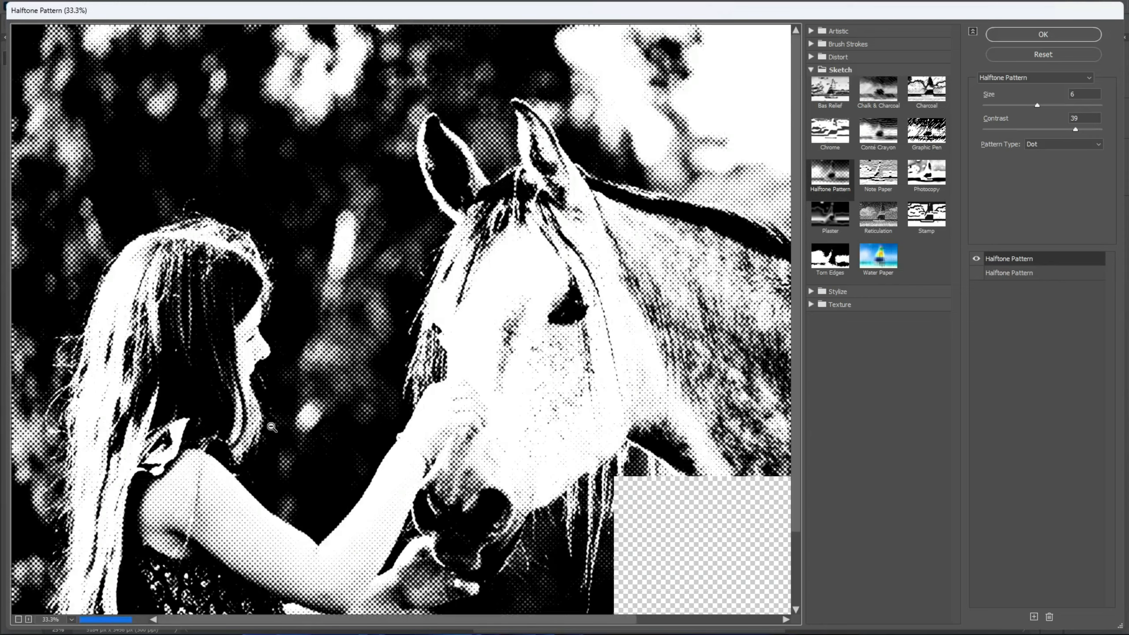
alt+click(271, 428)
alt+click(271, 428)
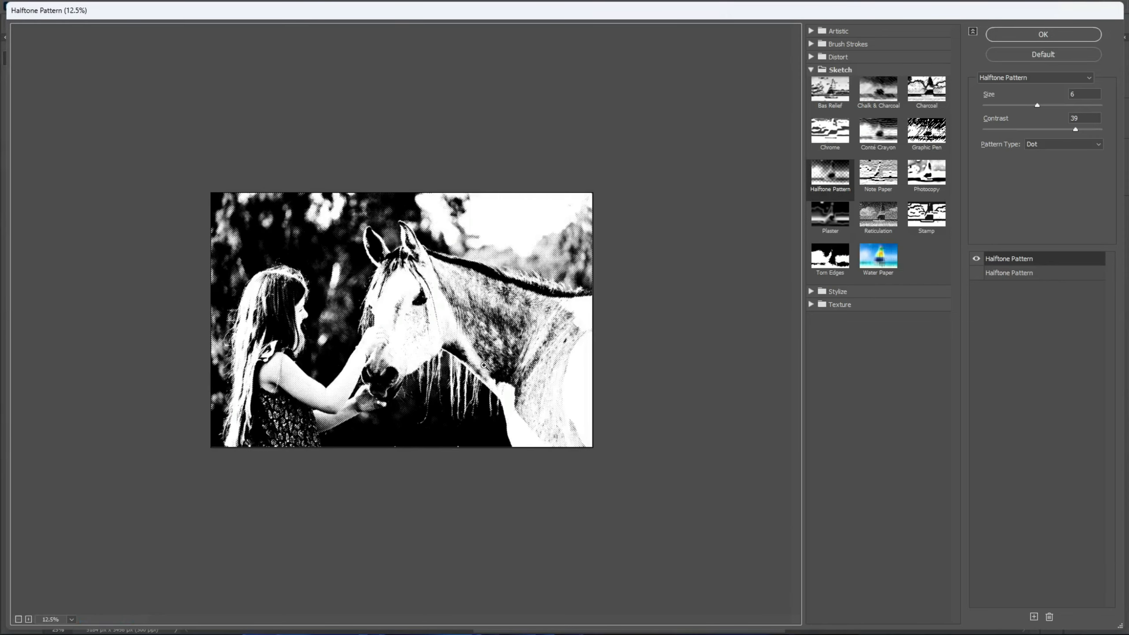
ctrl+click(486, 364)
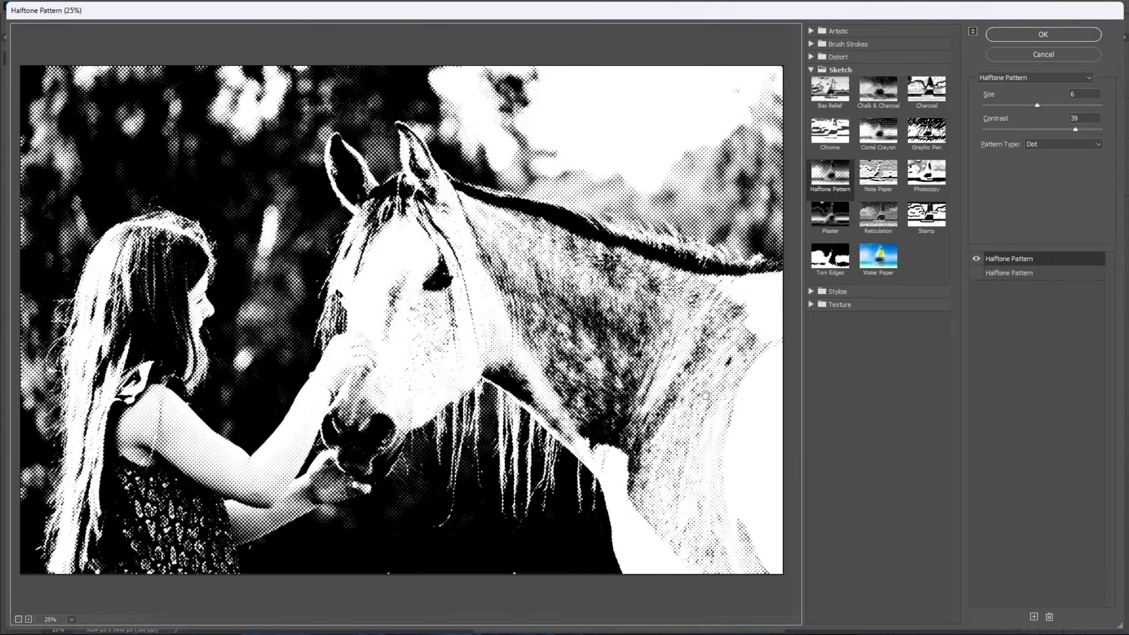
click(812, 70)
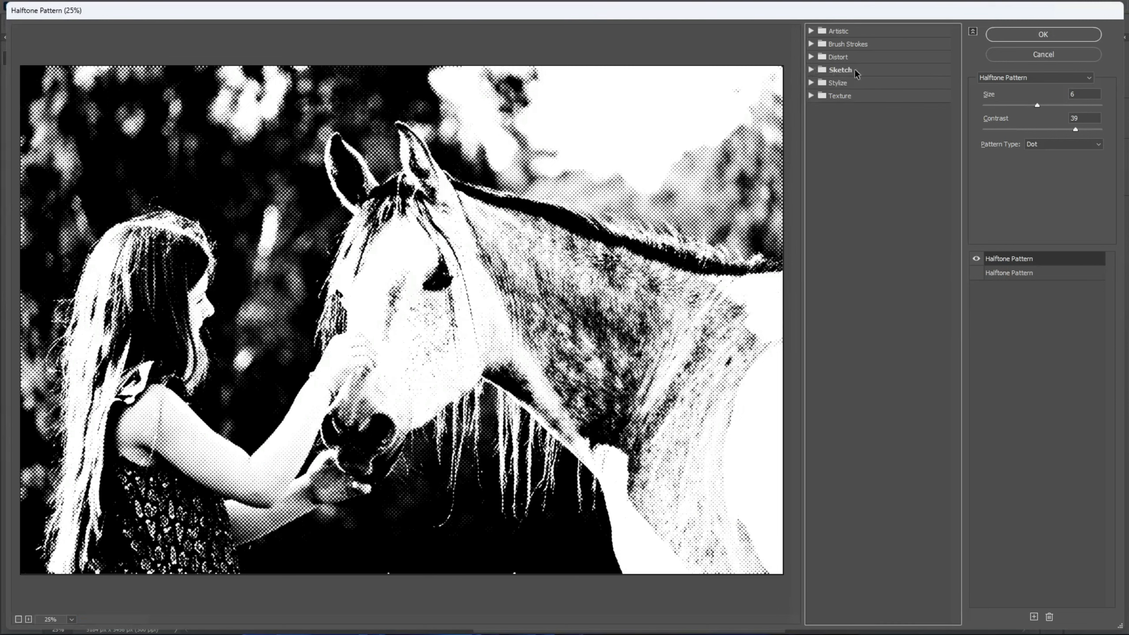
click(812, 69)
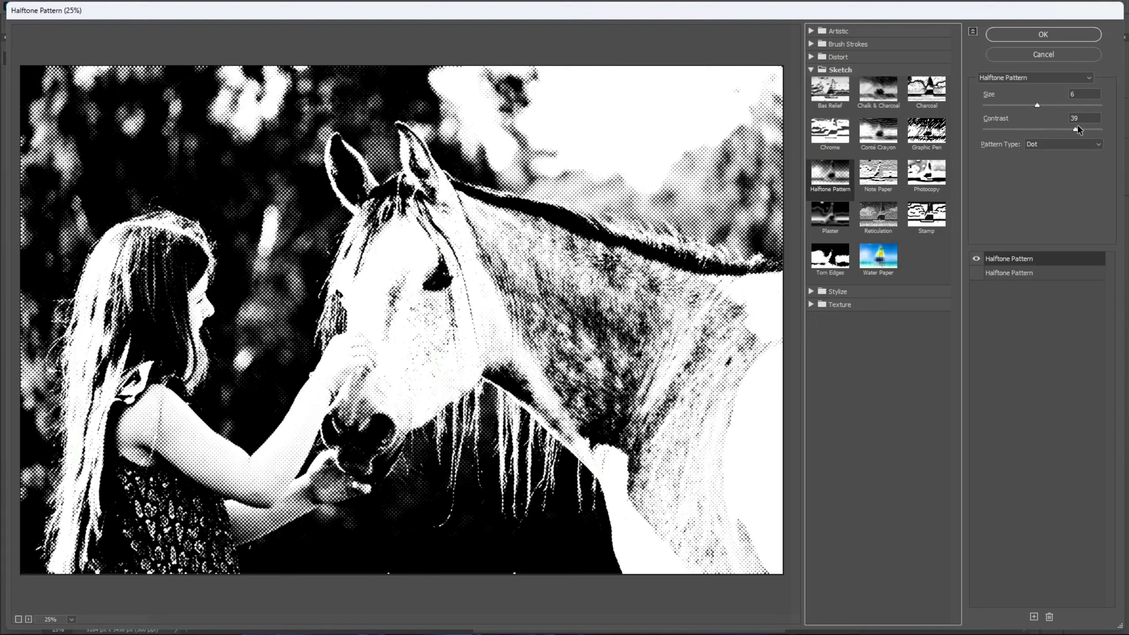
click(1041, 106)
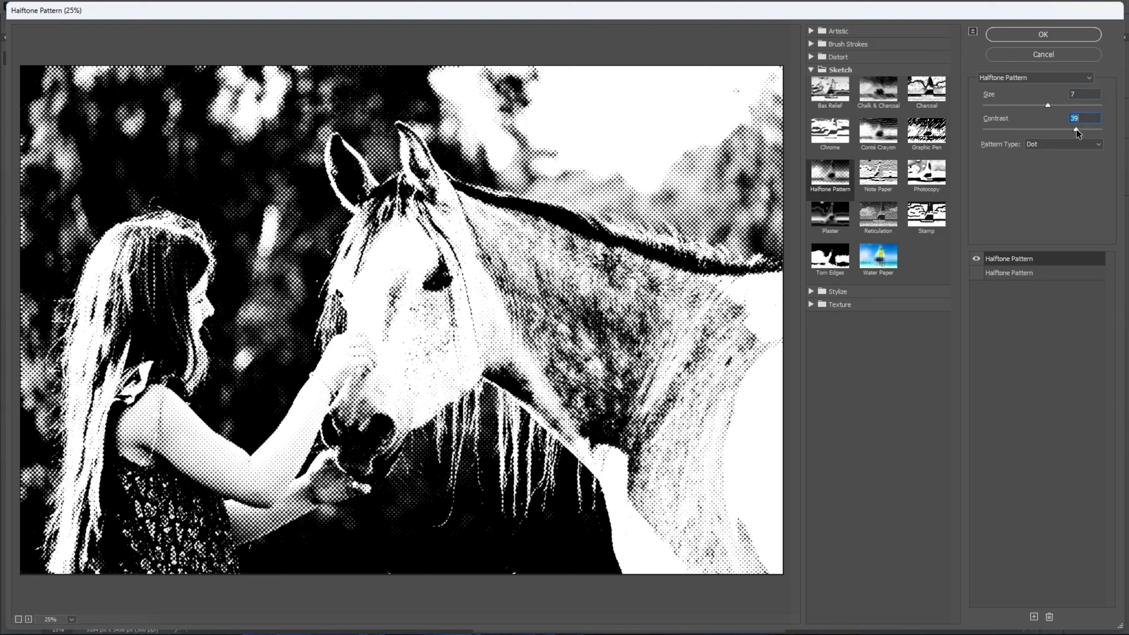
drag(1078, 128, 1074, 126)
click(1031, 30)
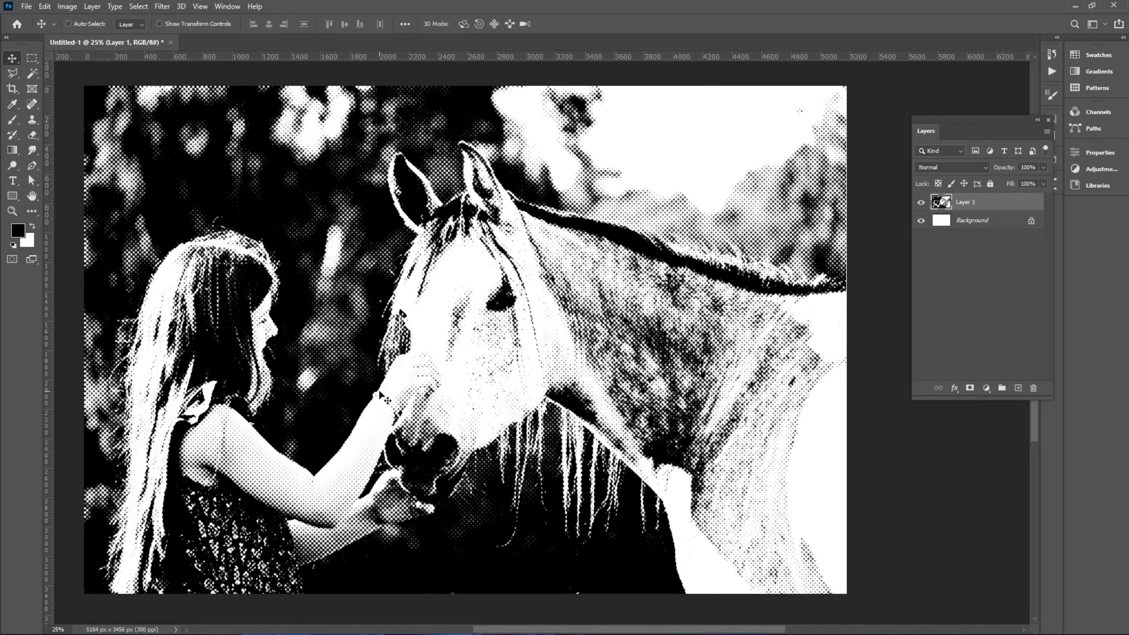
- Hide the Background layer and select the white areas of the halftone image with Color Range, sampling the horse's face
click(921, 220)
click(138, 6)
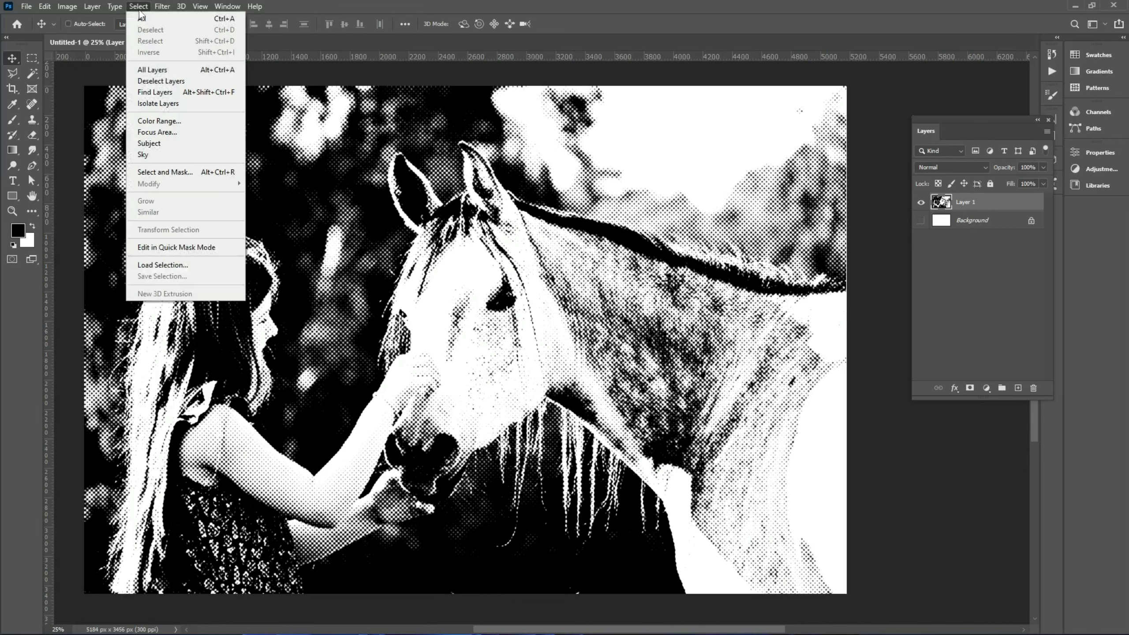
click(148, 125)
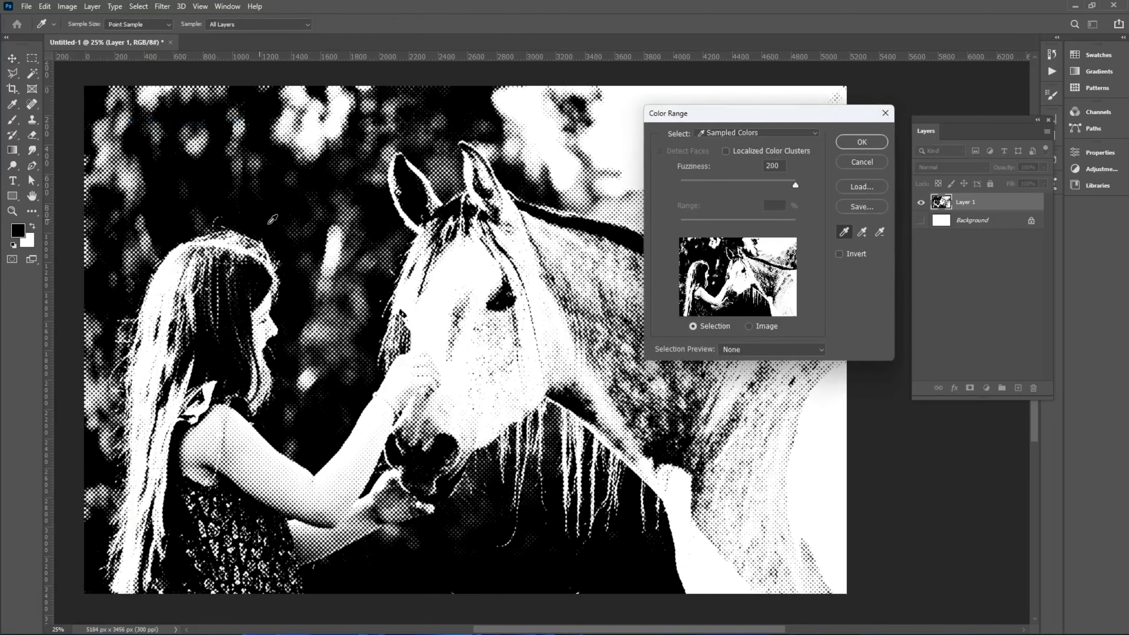
click(464, 259)
click(862, 142)
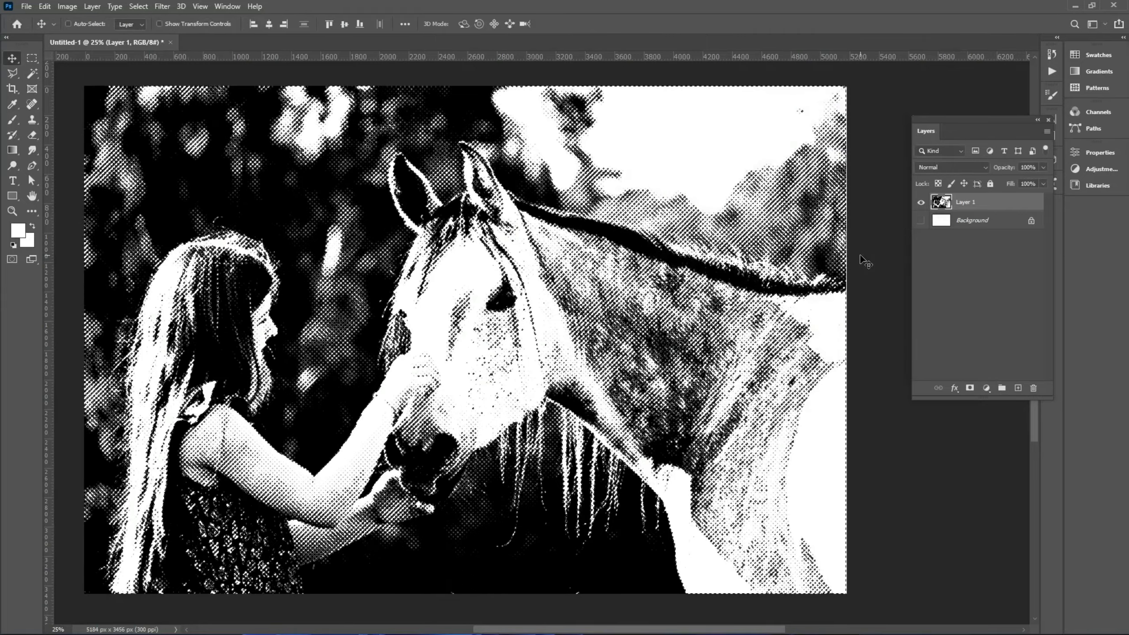
- Remove the white areas of the halftone layer by masking it with the selection, inverting the mask and applying it
click(972, 388)
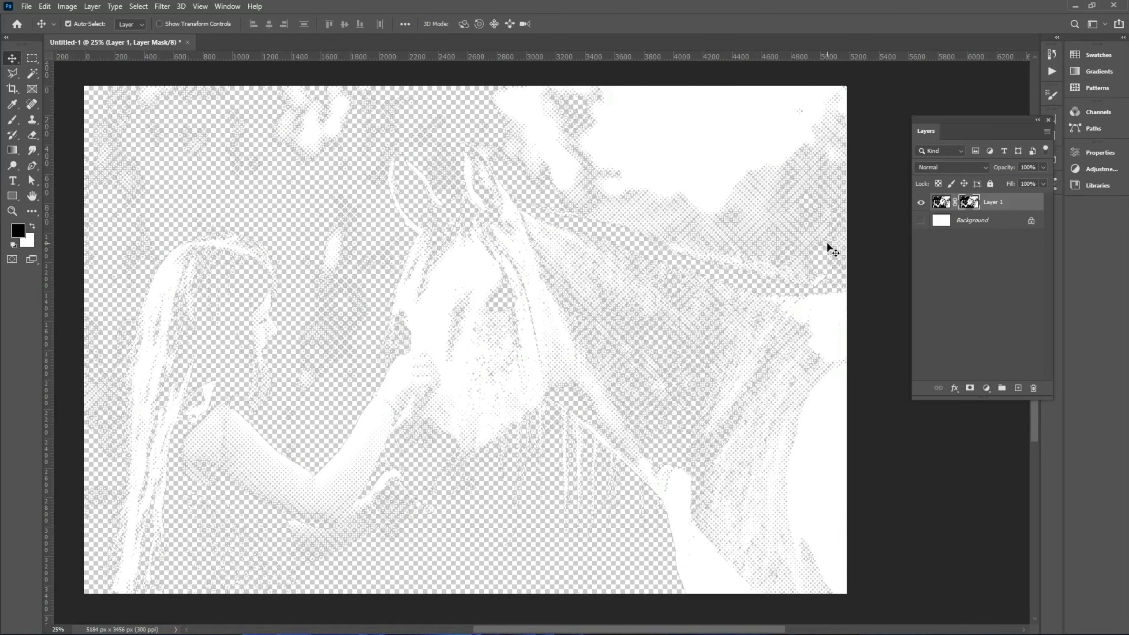
key(ctrl+i)
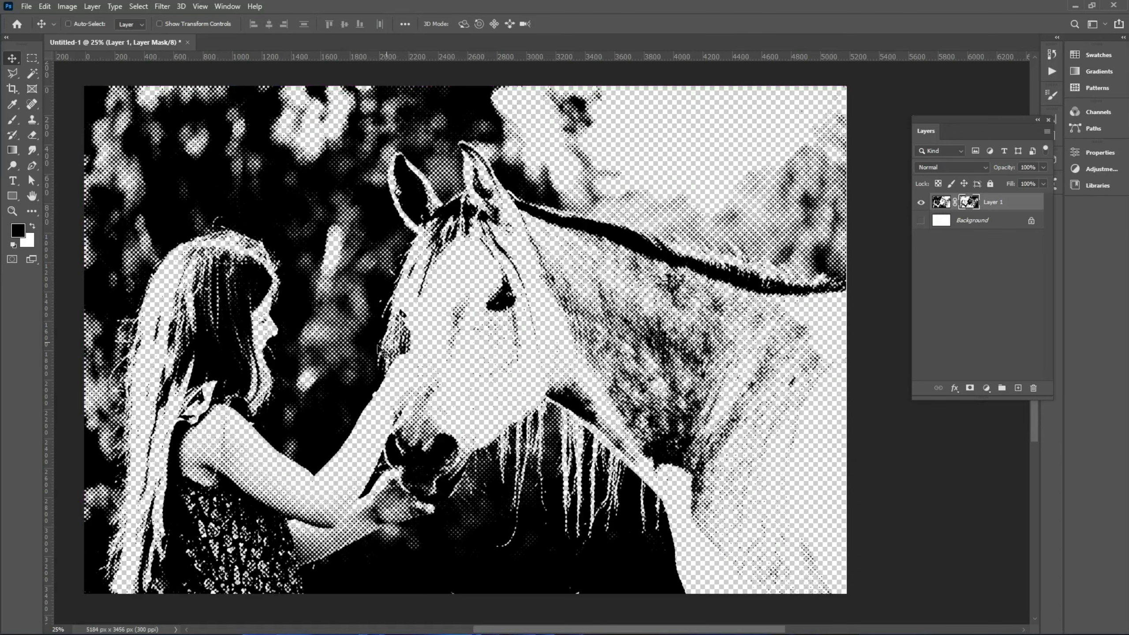
scroll(271, 363, down, 1)
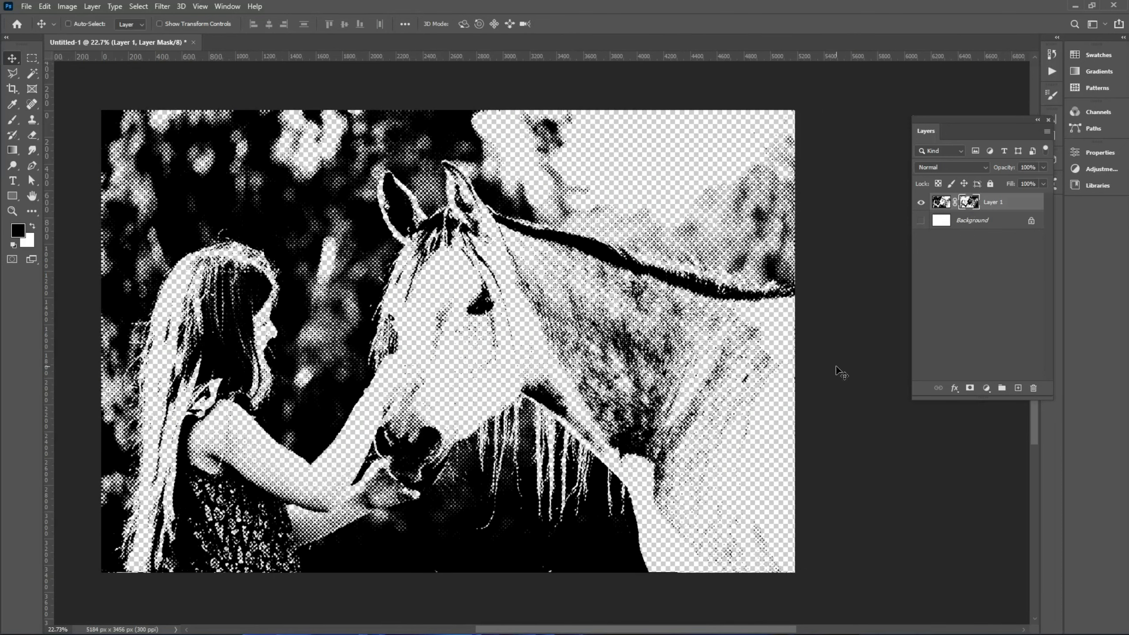
right_click(968, 203)
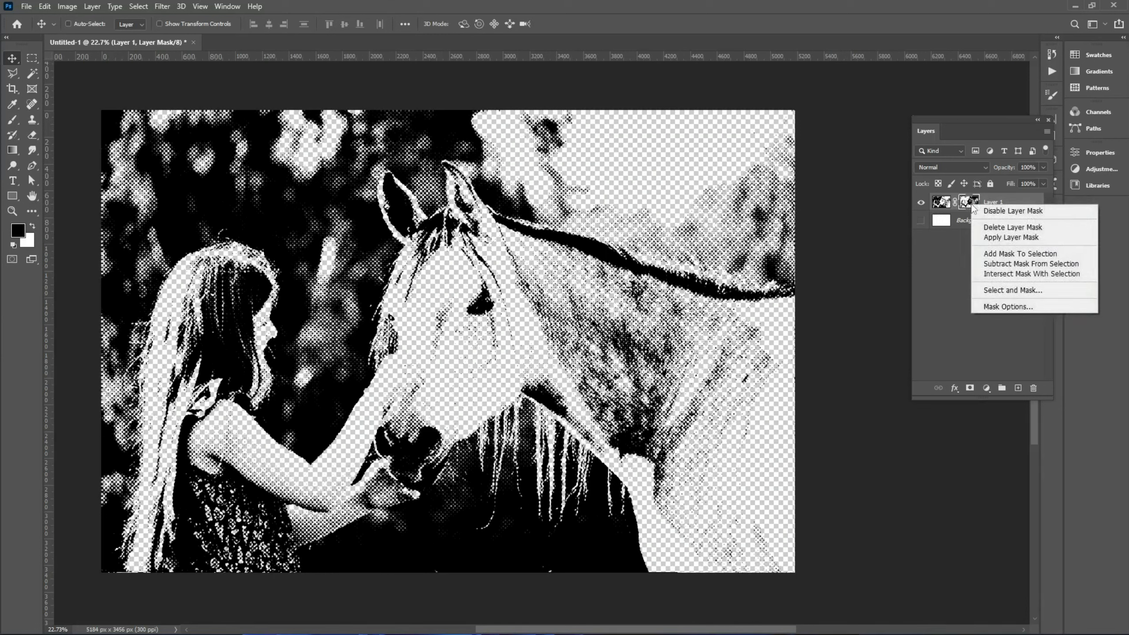
click(992, 237)
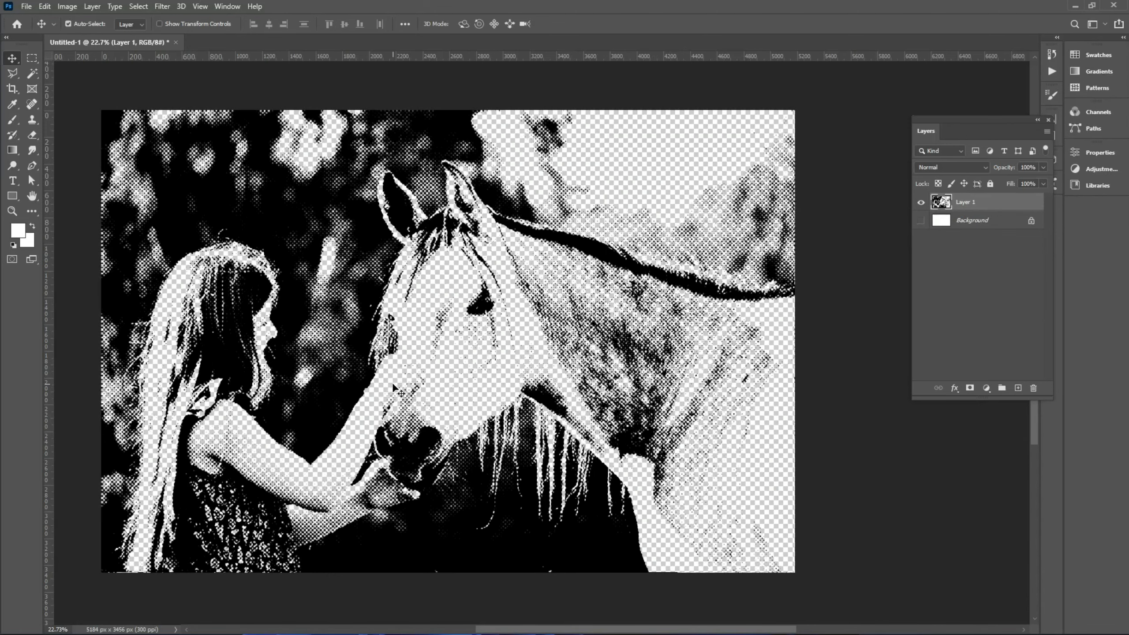
- Save the transparent halftone image as a PNG with the Large file size option
key(ctrl+s)
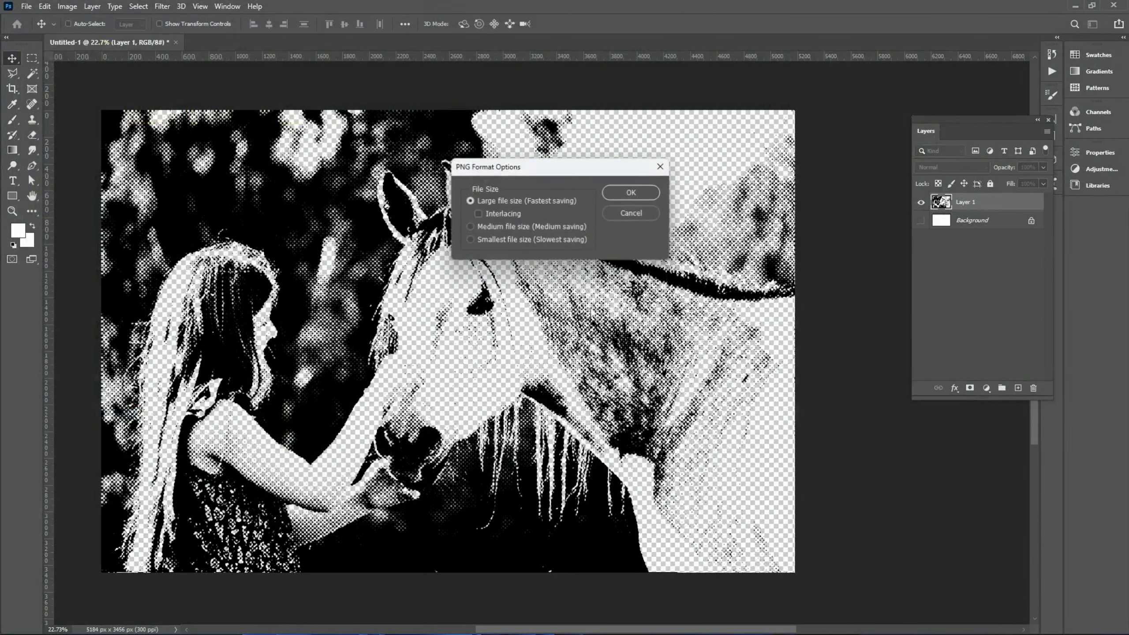
click(636, 191)
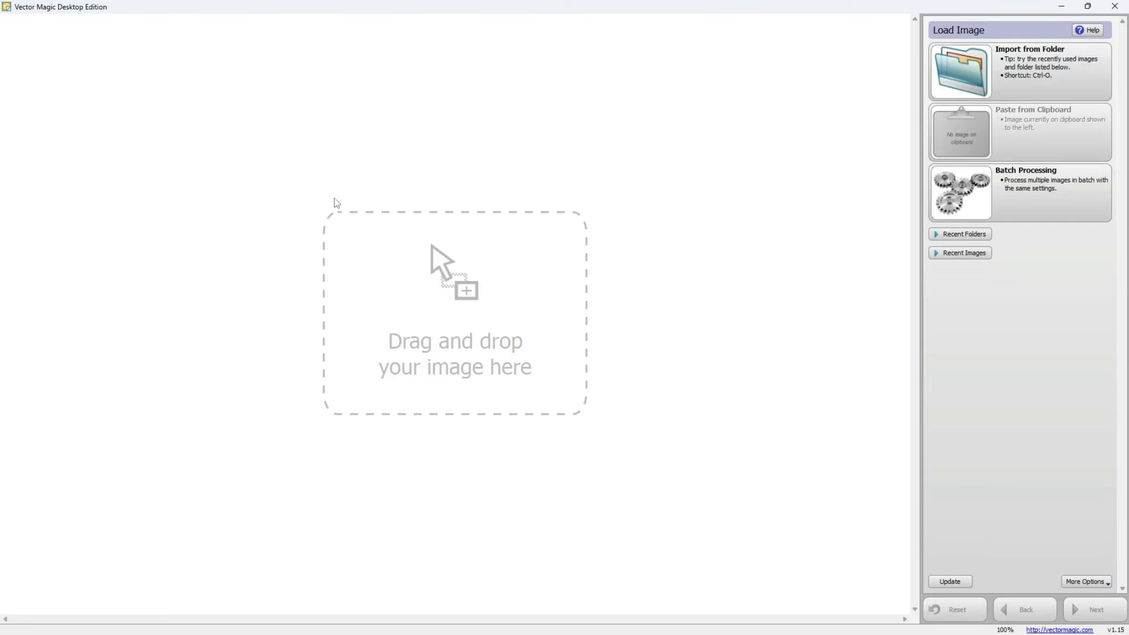
- Switch to Vector Magic, import Untitled-1.png and vectorize it with the Fully Automatic mode
click(998, 78)
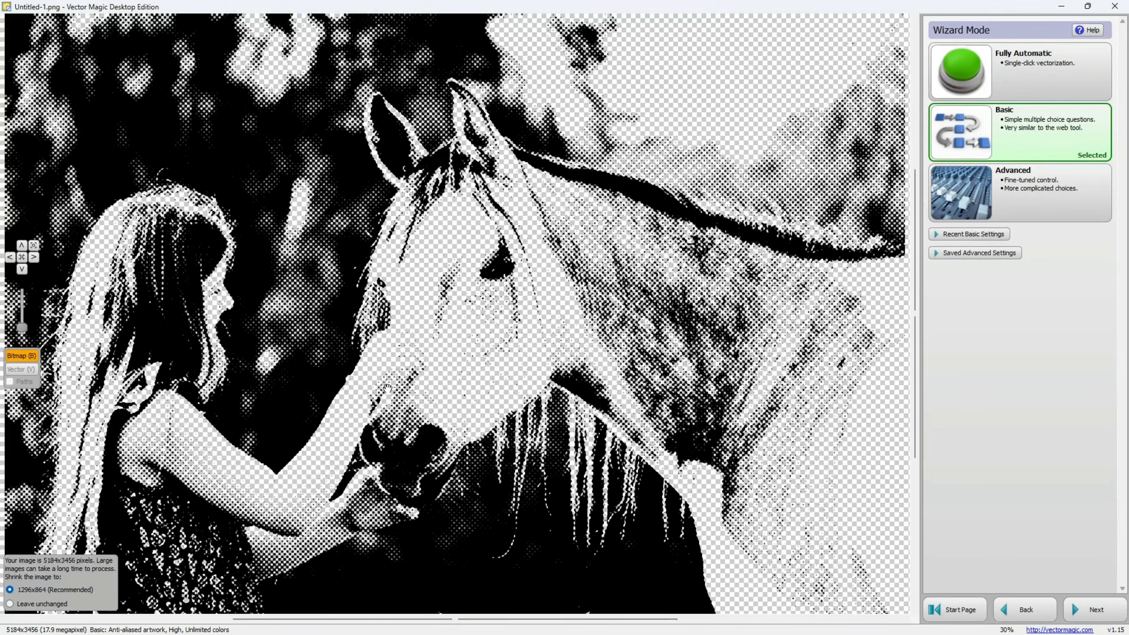
scroll(399, 416, down, 1)
scroll(412, 372, up, 1)
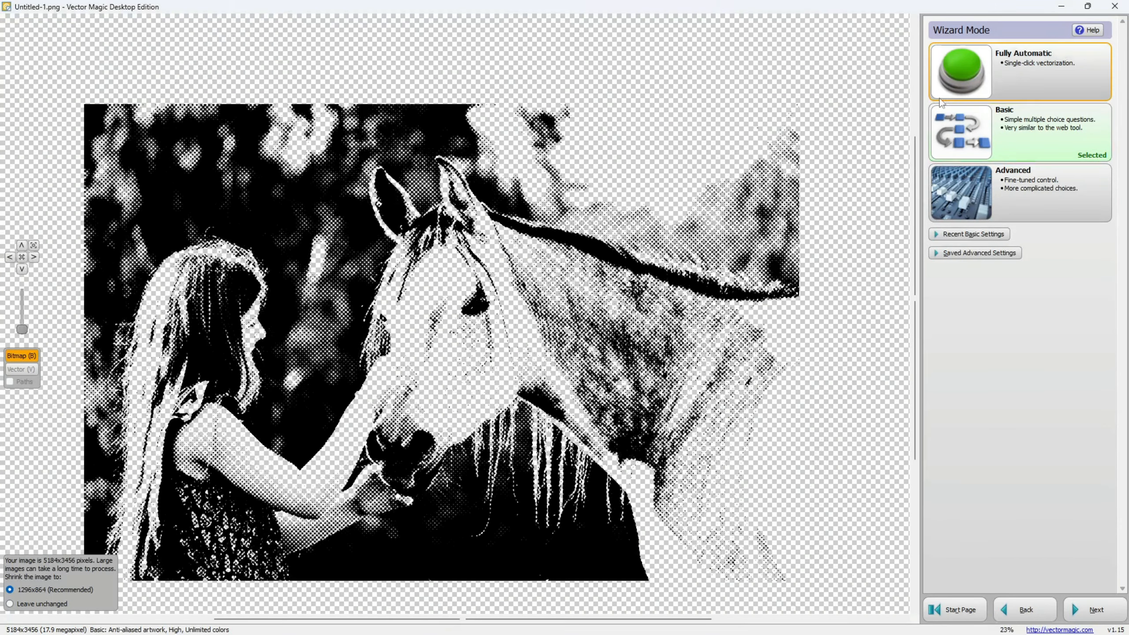
click(961, 80)
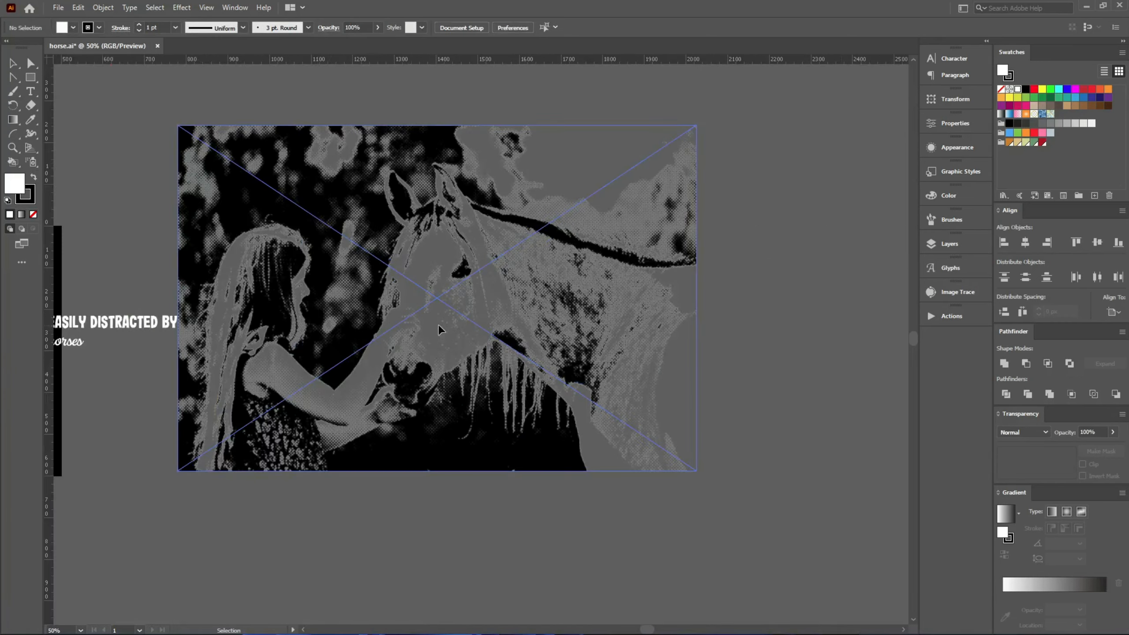
- Shift the placed Untitled-1.png halftone image slightly up and embed it in the document
drag(445, 289, 475, 276)
click(763, 456)
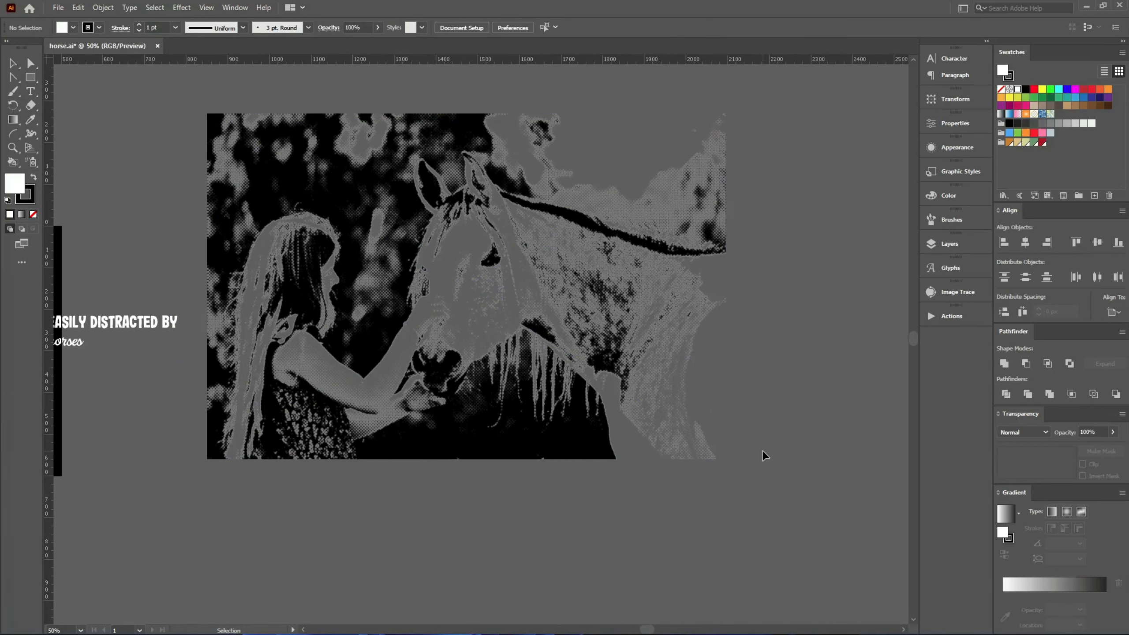
drag(839, 530, 484, 348)
click(454, 340)
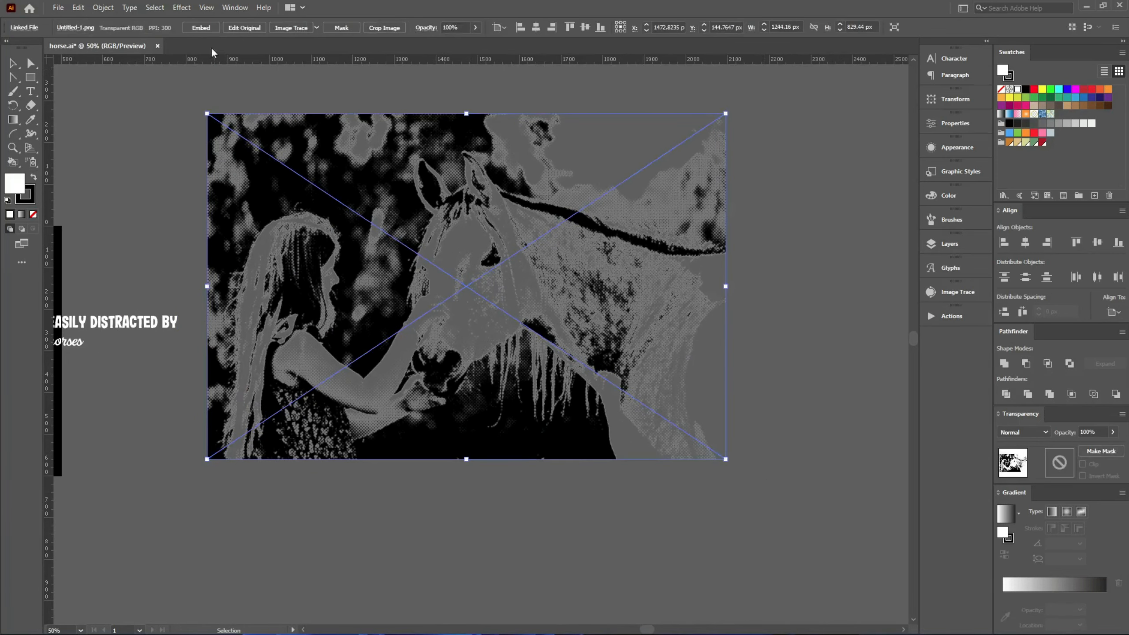
click(201, 28)
key(ctrl+plus)
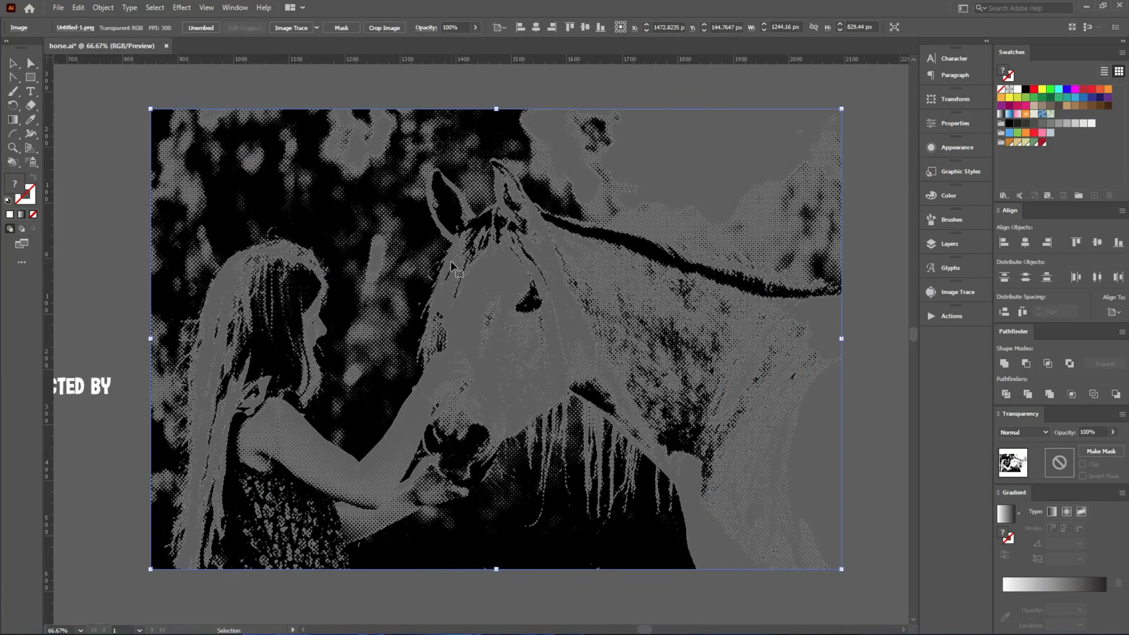
- Trace the embedded halftone image with the default Image Trace preset and expand the result into paths
click(282, 31)
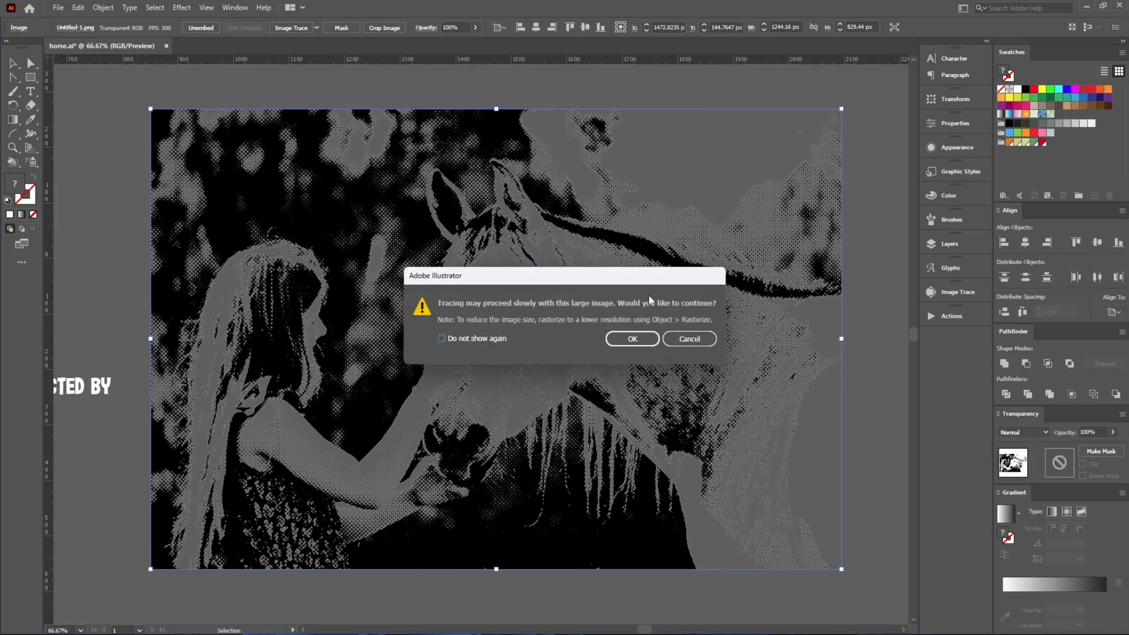
click(632, 338)
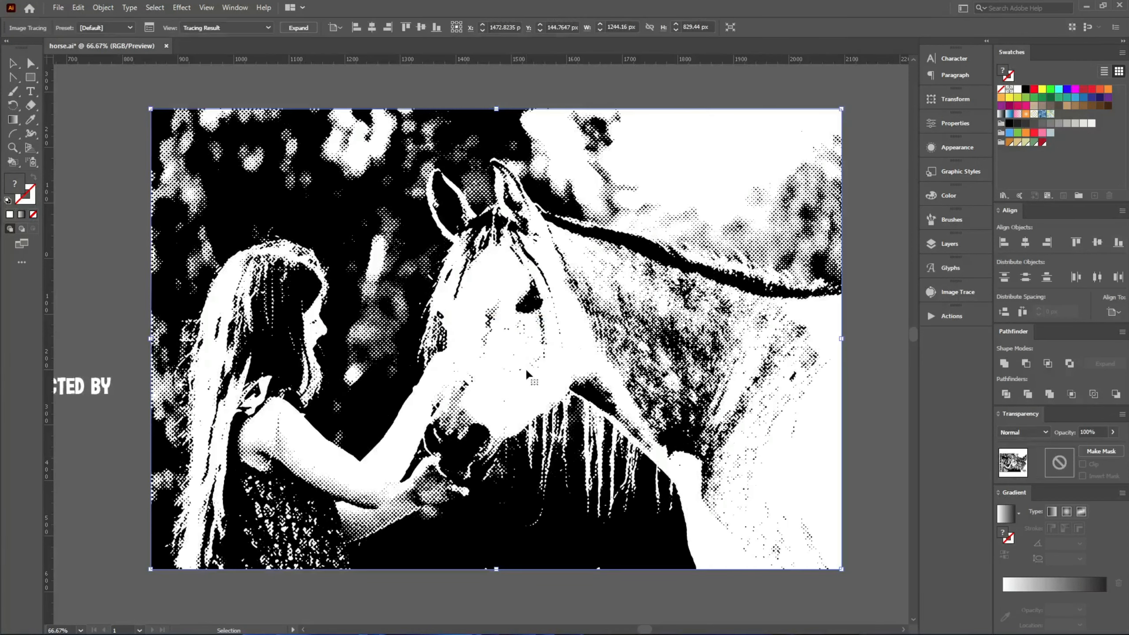
click(313, 30)
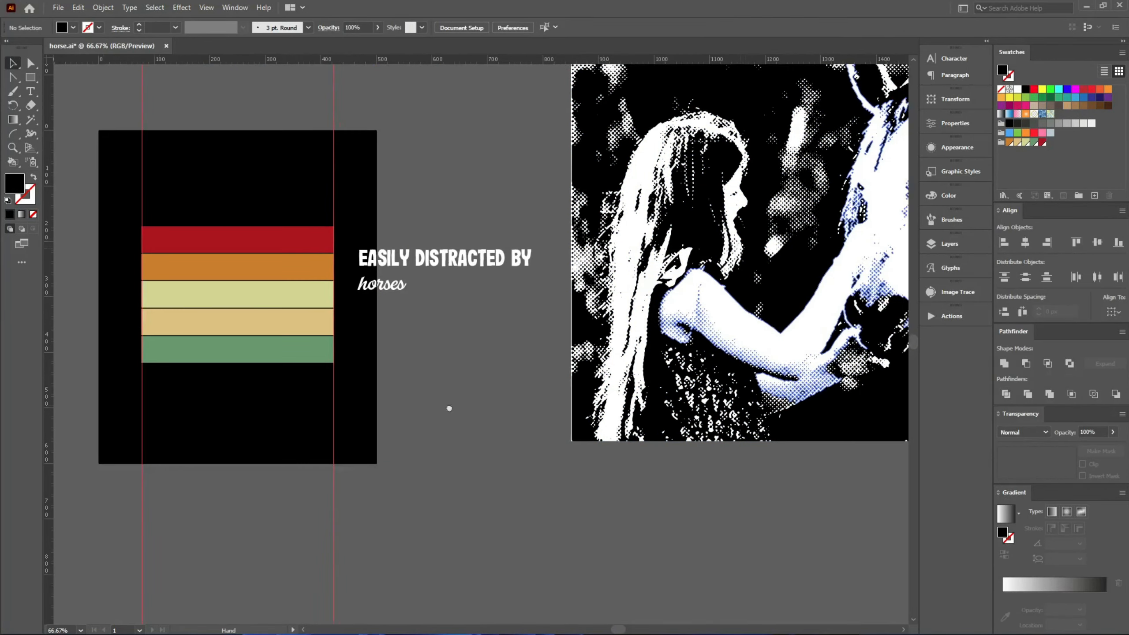
- Isolate the traced group, select all its black shapes with the Magic Wand, delete them and exit isolation
mouse_move(644, 271)
mouse_down()
mouse_move(374, 420)
mouse_move(92, 405)
mouse_move(182, 388)
mouse_up()
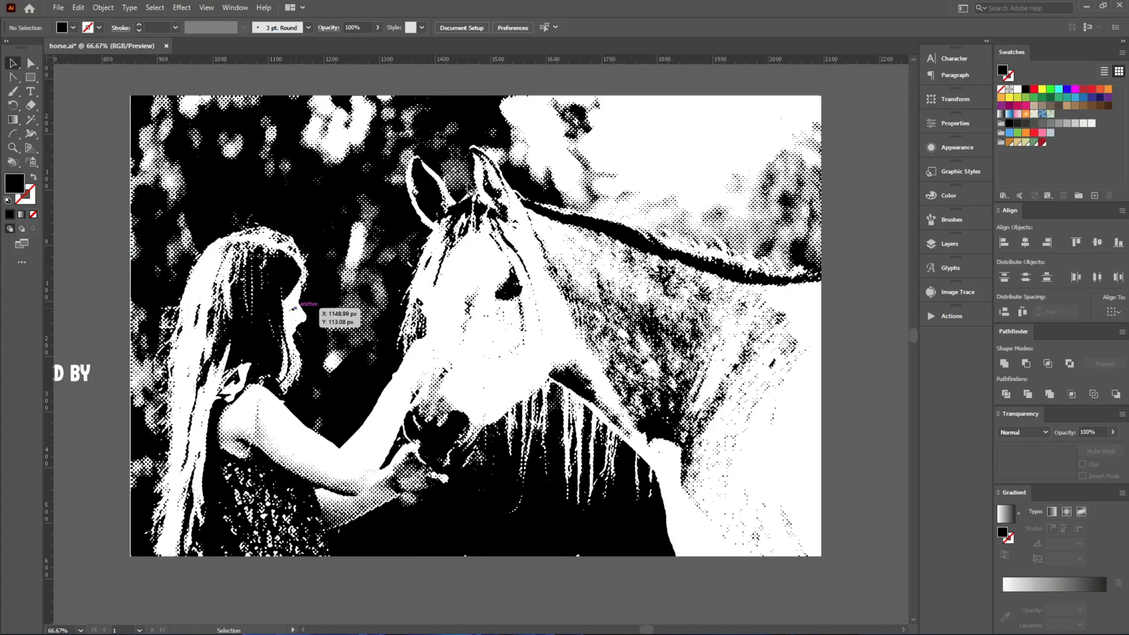
double_click(468, 113)
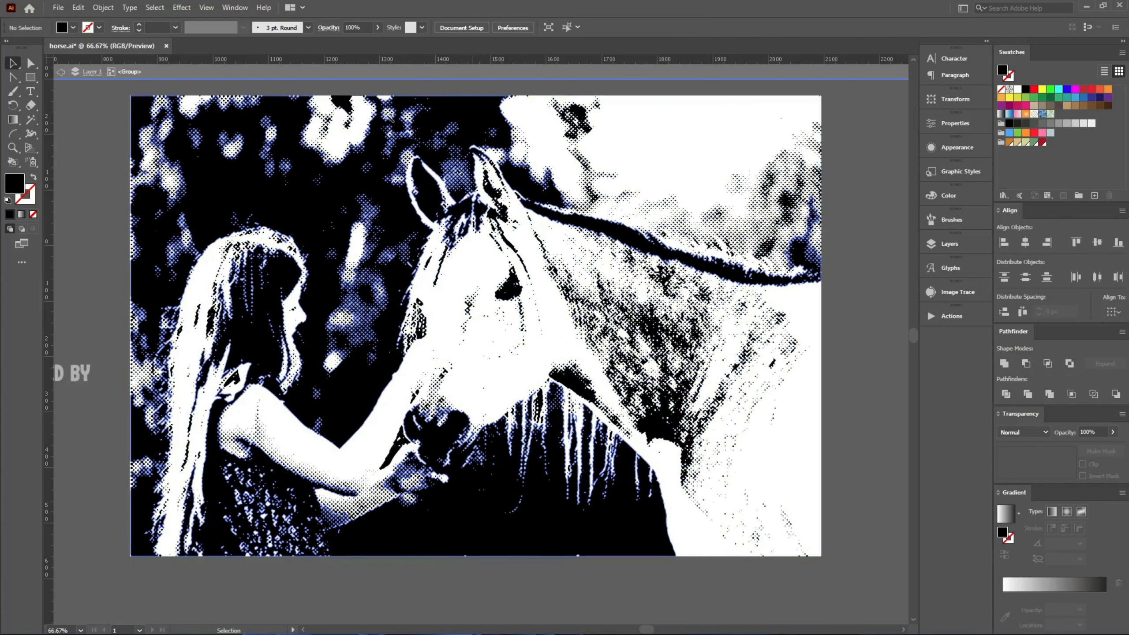
key(y)
click(243, 199)
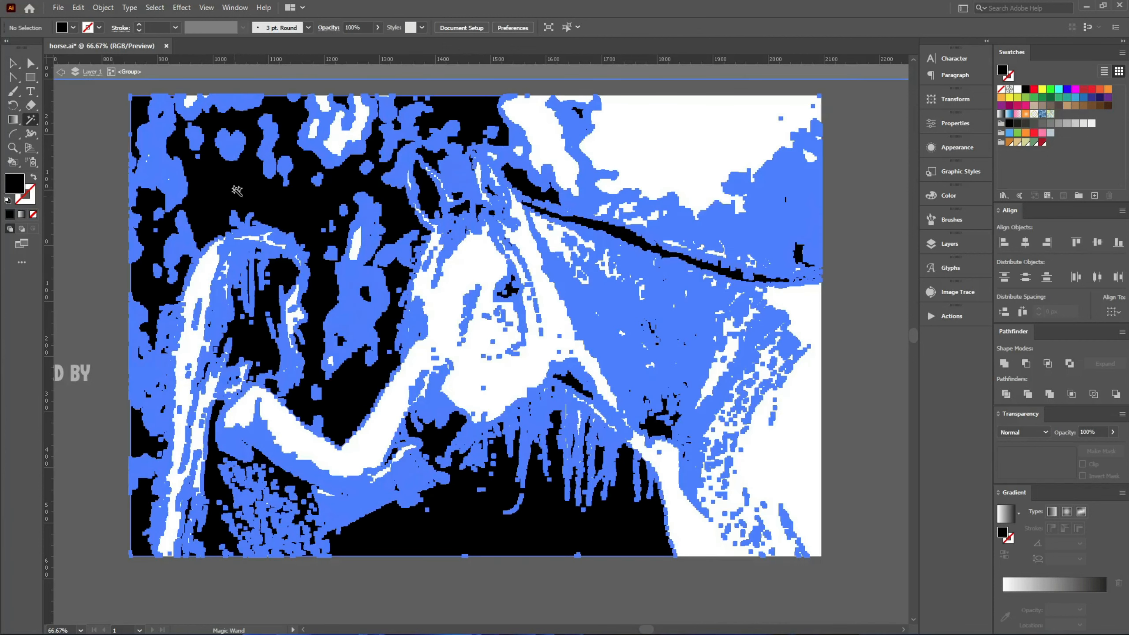
key(Delete)
key(v)
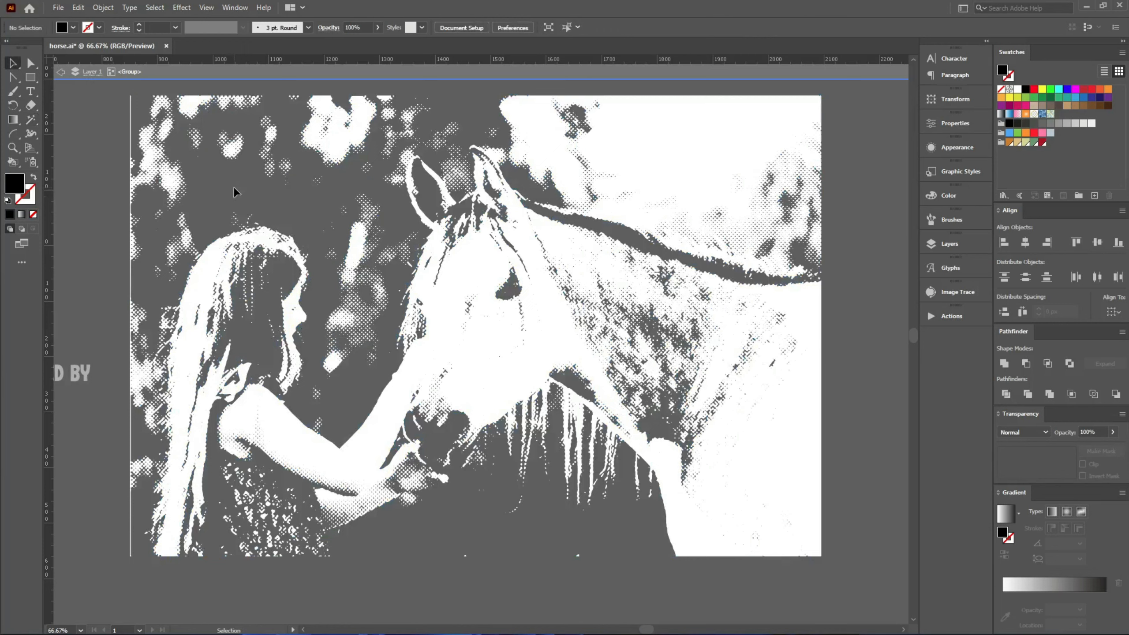
double_click(236, 192)
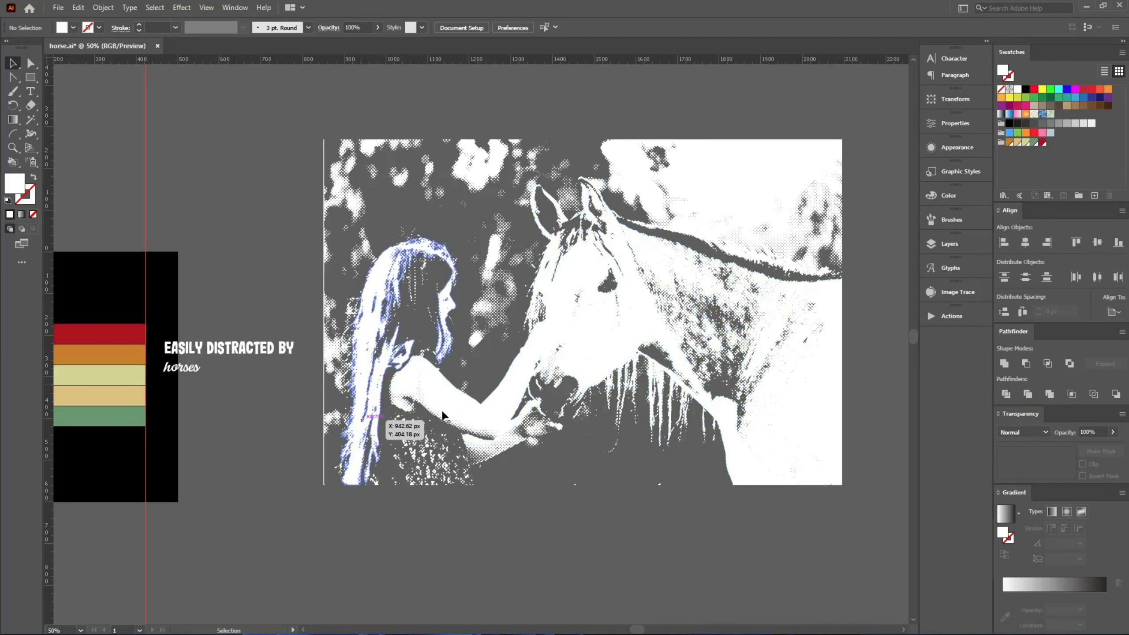
- Center the white tracing on the artboard and scale it proportionally to fit between the guides, about 346 px wide
click(504, 28)
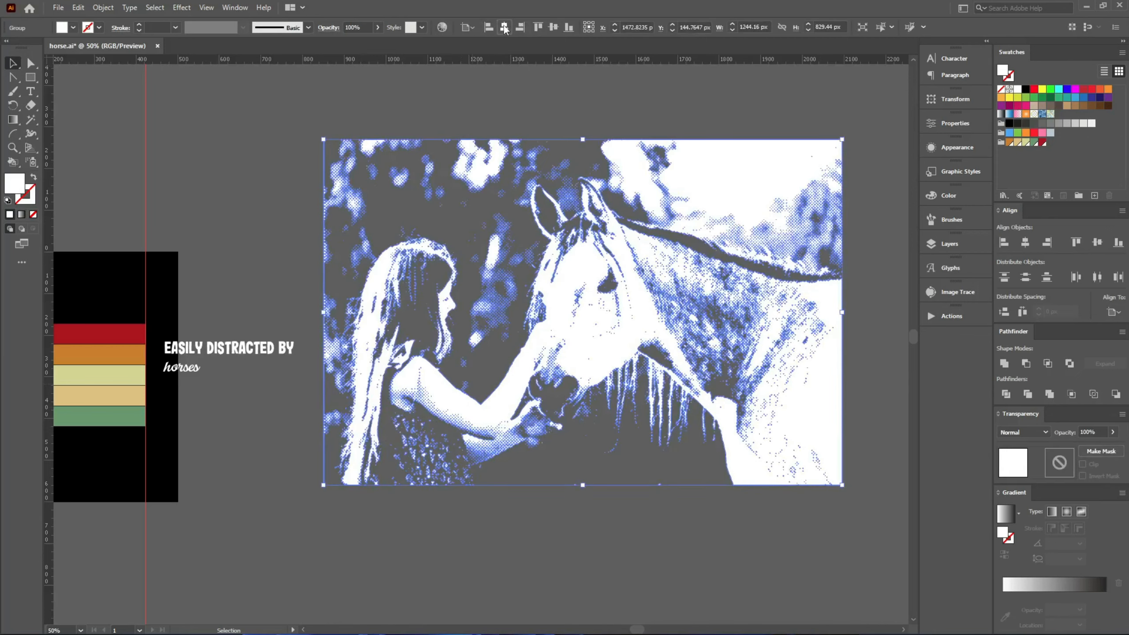
drag(498, 295, 726, 279)
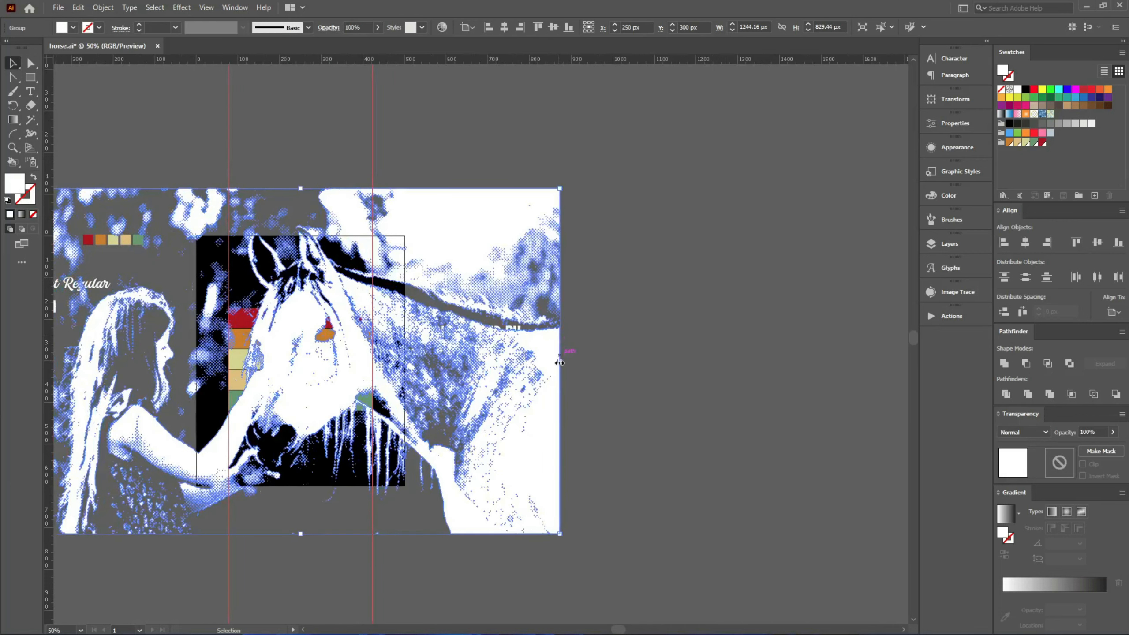
drag(379, 371, 372, 370)
click(418, 483)
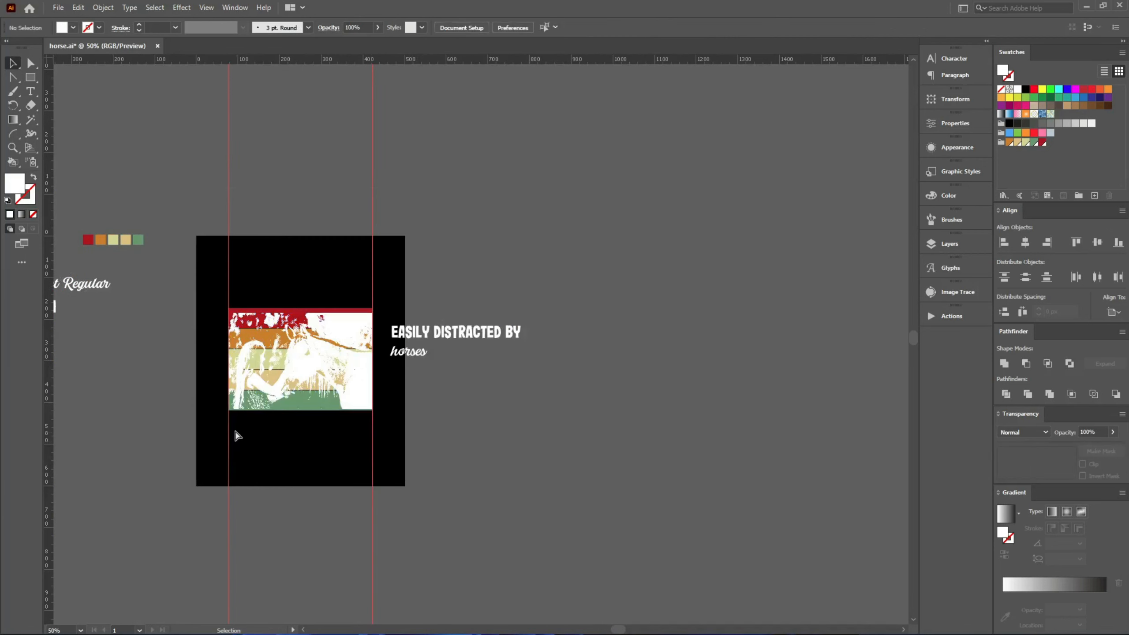
scroll(238, 436, up, 2)
scroll(235, 441, down, 2)
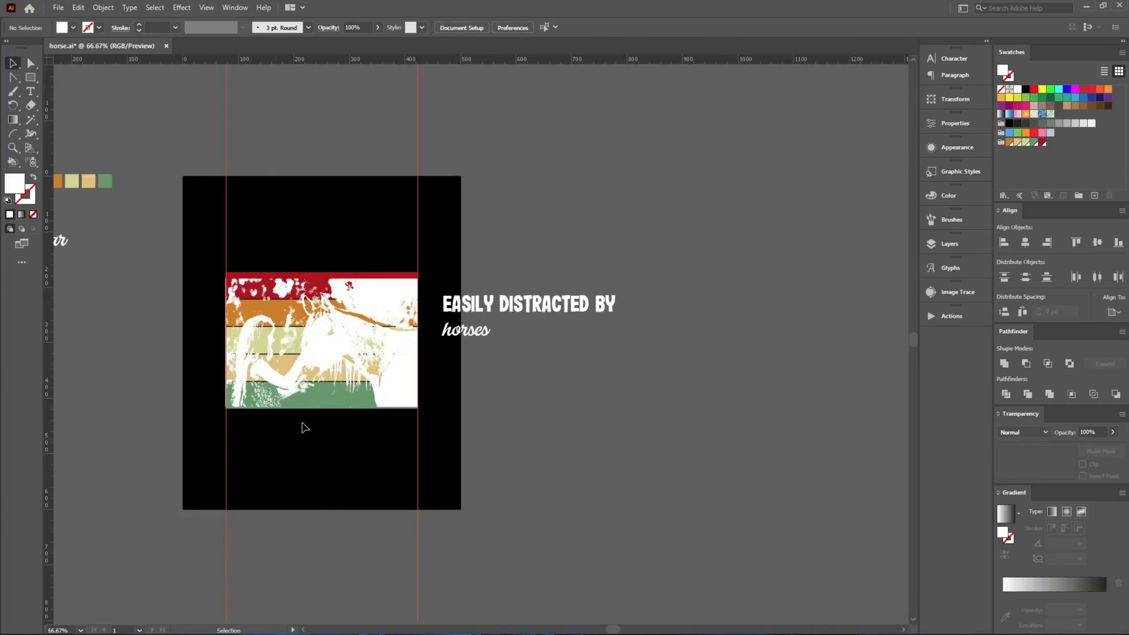
- Move the five retro color stripes off the artboard, away from the horse graphic
drag(338, 420, 681, 459)
scroll(341, 337, up, 2)
click(356, 315)
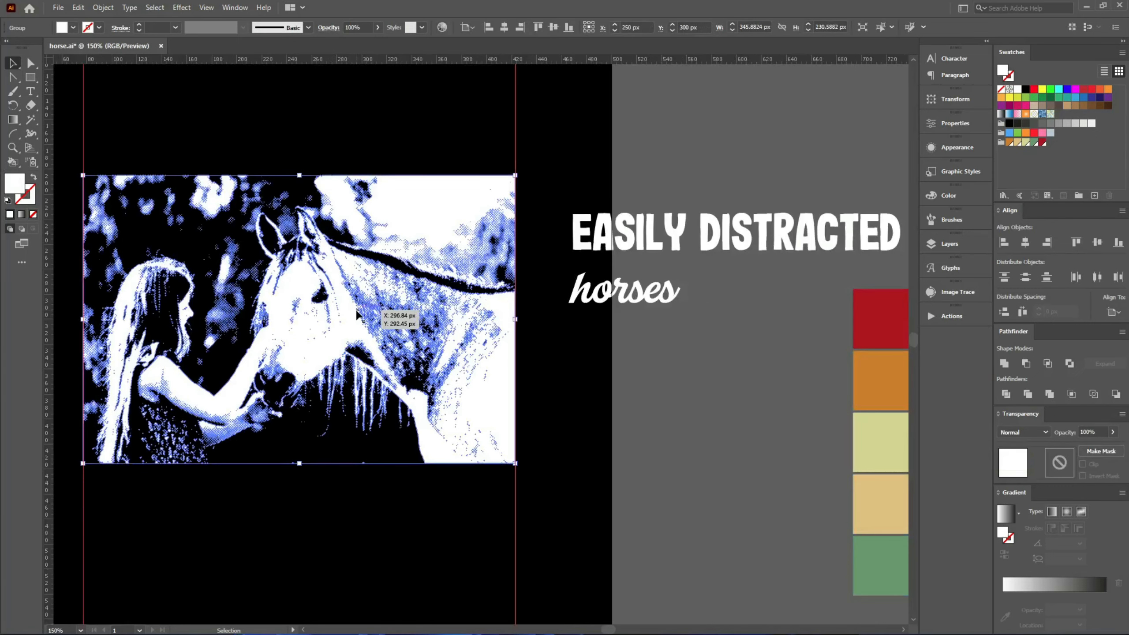
click(598, 491)
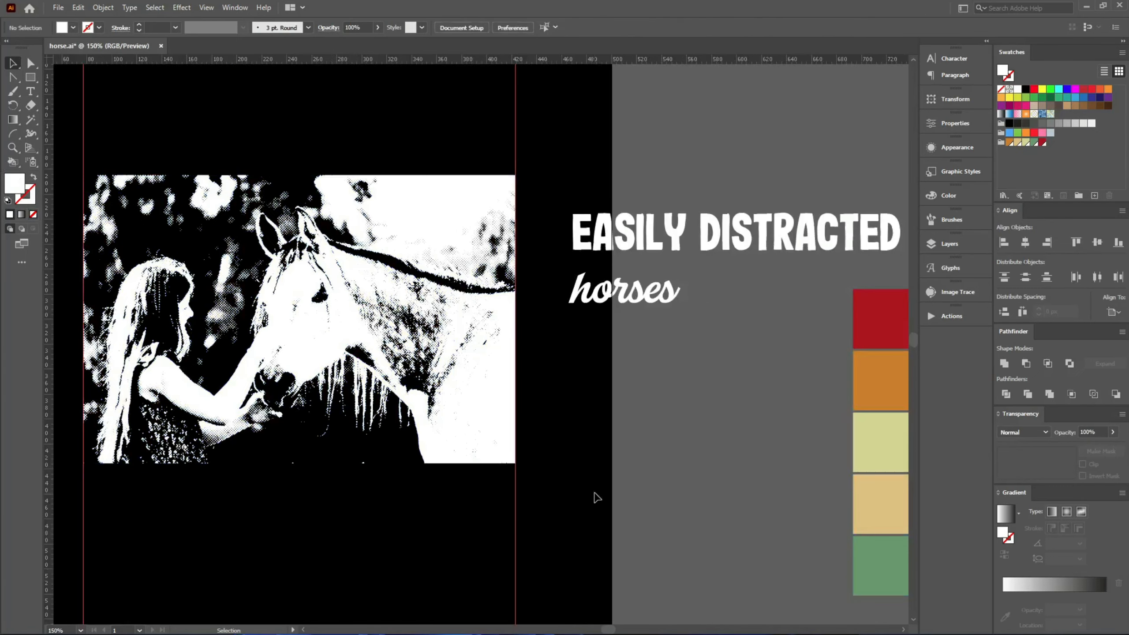
- Try the tan stripe's color on the horse graphic using the Eyedropper
click(500, 459)
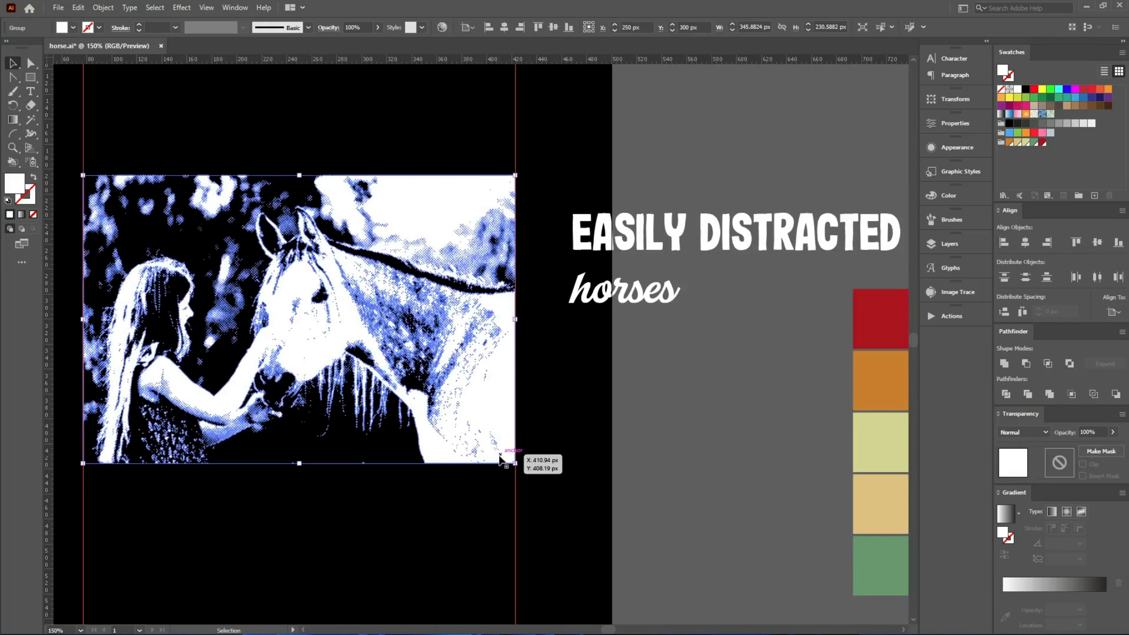
key(i)
click(880, 490)
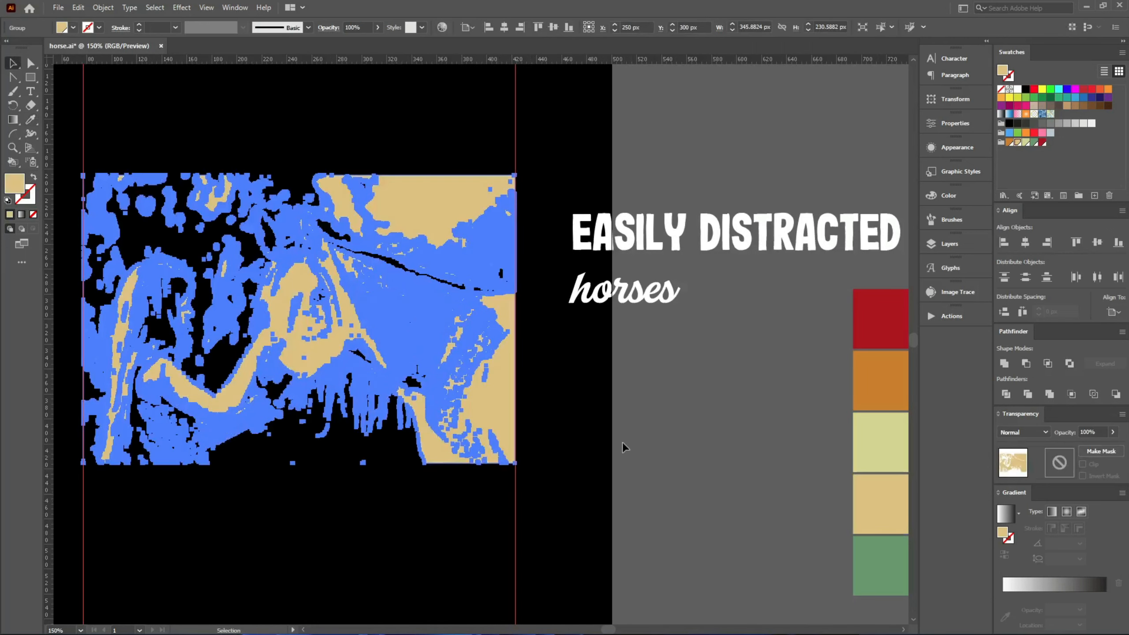
key(v)
click(568, 498)
- Recolor the horse graphic with the orange sampled from the stripes
click(487, 417)
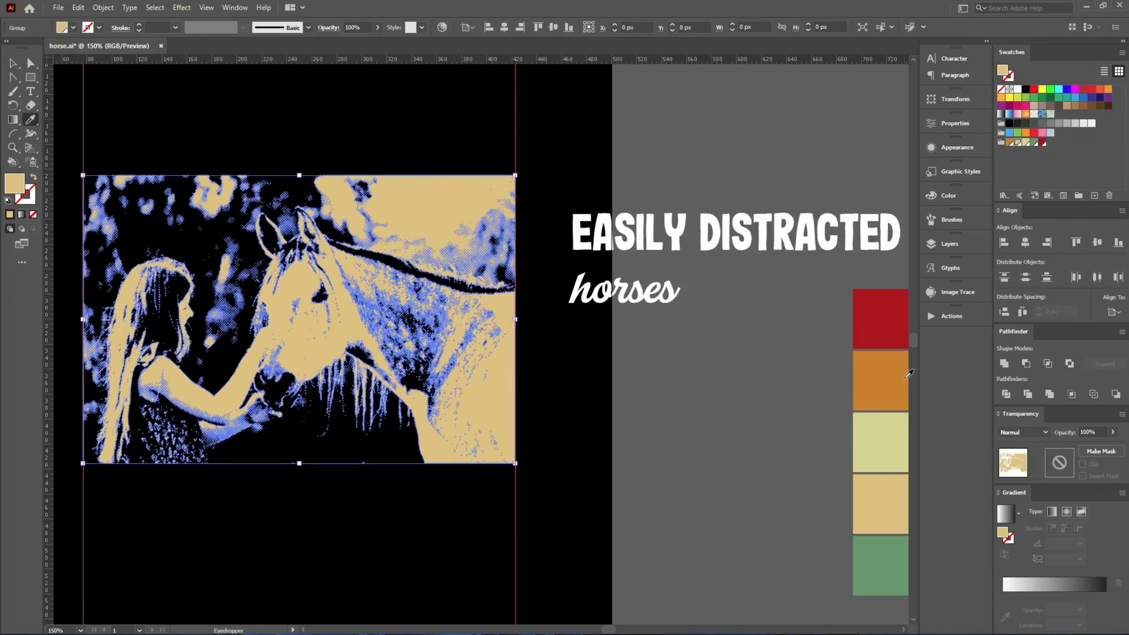
key(i)
click(880, 381)
key(v)
click(697, 414)
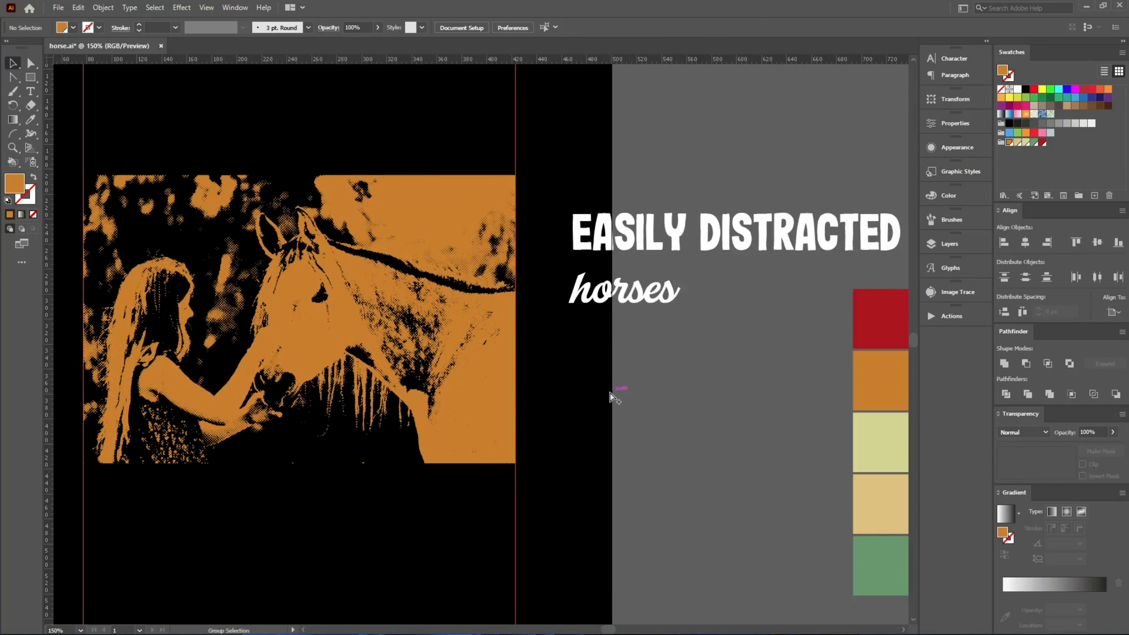
scroll(616, 399, down, 1)
scroll(667, 312, down, 1)
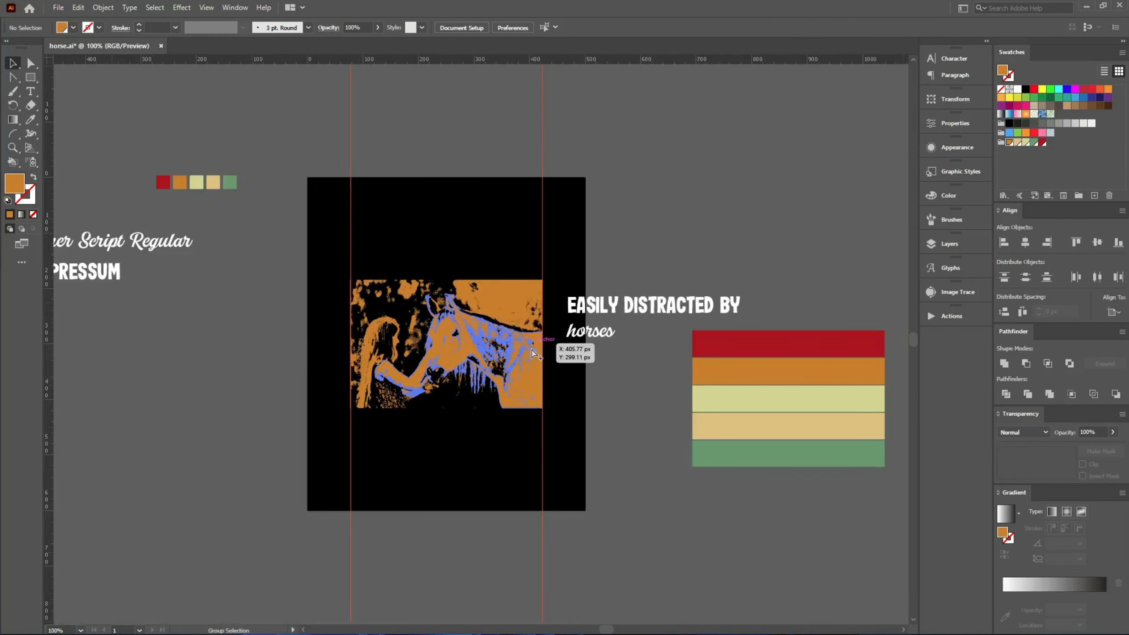
- Move the EASILY DISTRACTED BY text above the horse graphic and convert it to outlines
drag(652, 307, 489, 314)
scroll(511, 315, up, 3)
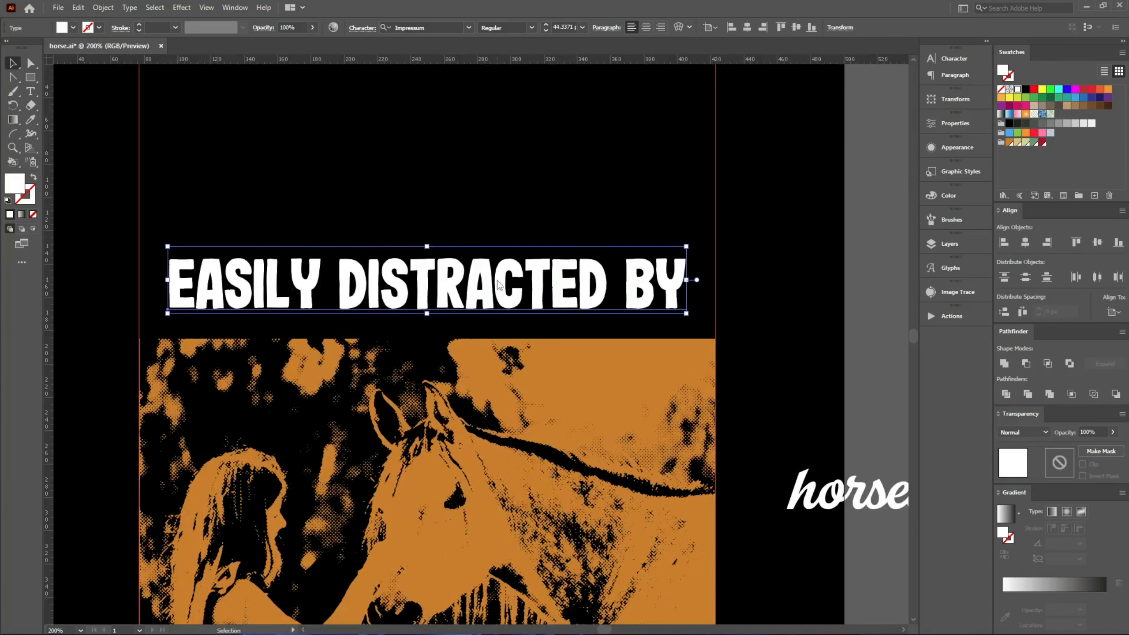
right_click(494, 278)
click(531, 382)
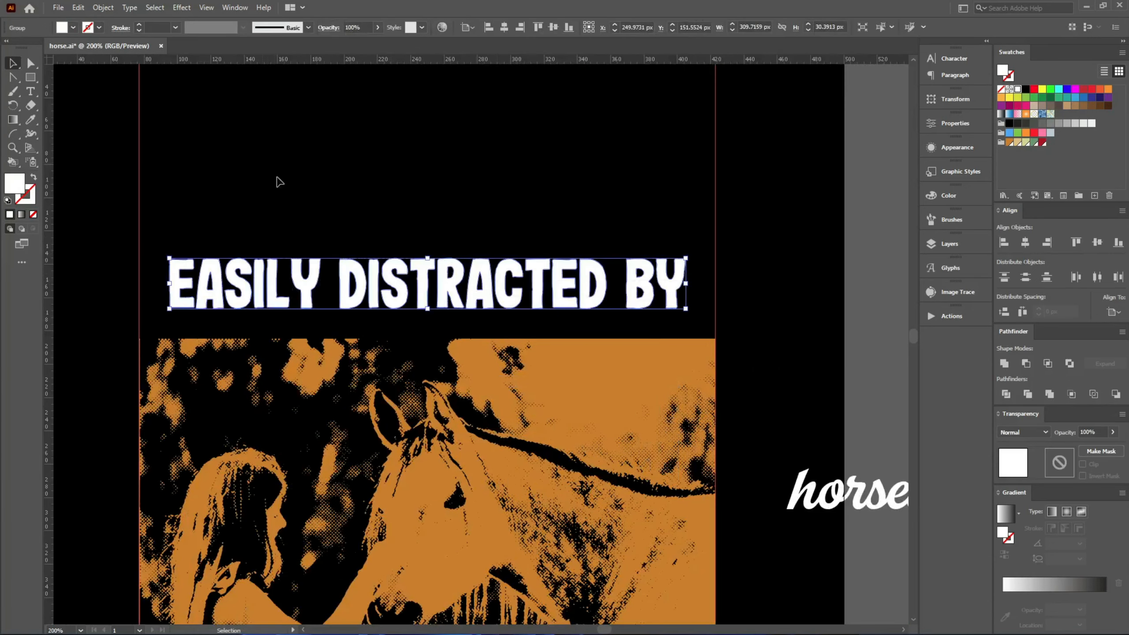
- Center the outlined headline horizontally, scale it to span the guides at about 346 px wide, and place it just above the graphic
click(507, 28)
drag(686, 284, 717, 289)
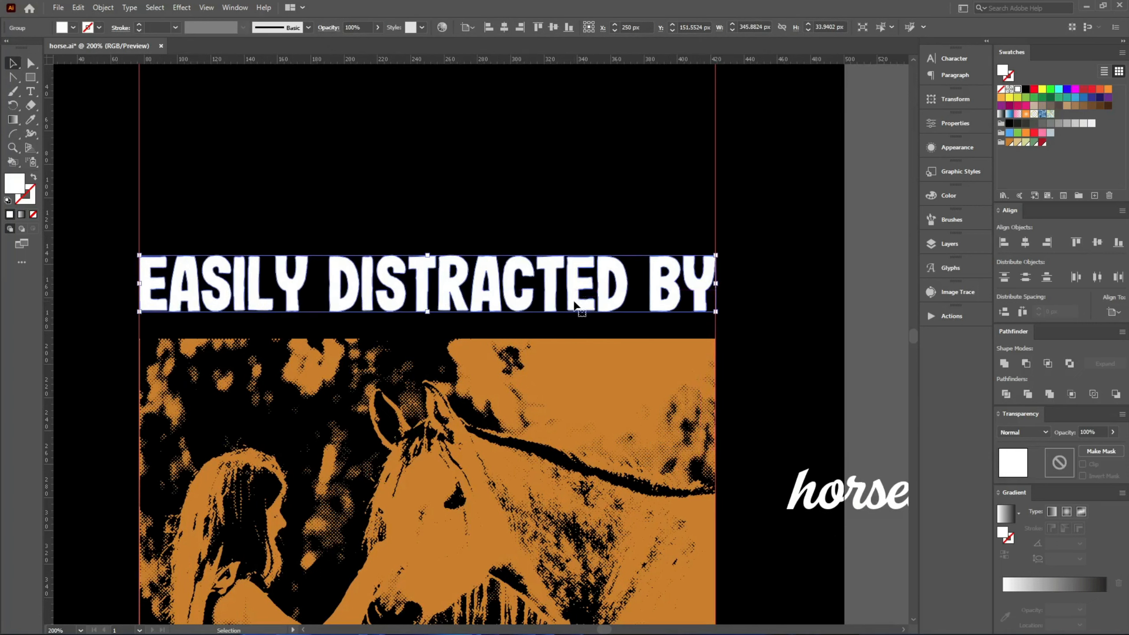
drag(573, 310, 580, 325)
key(Up)
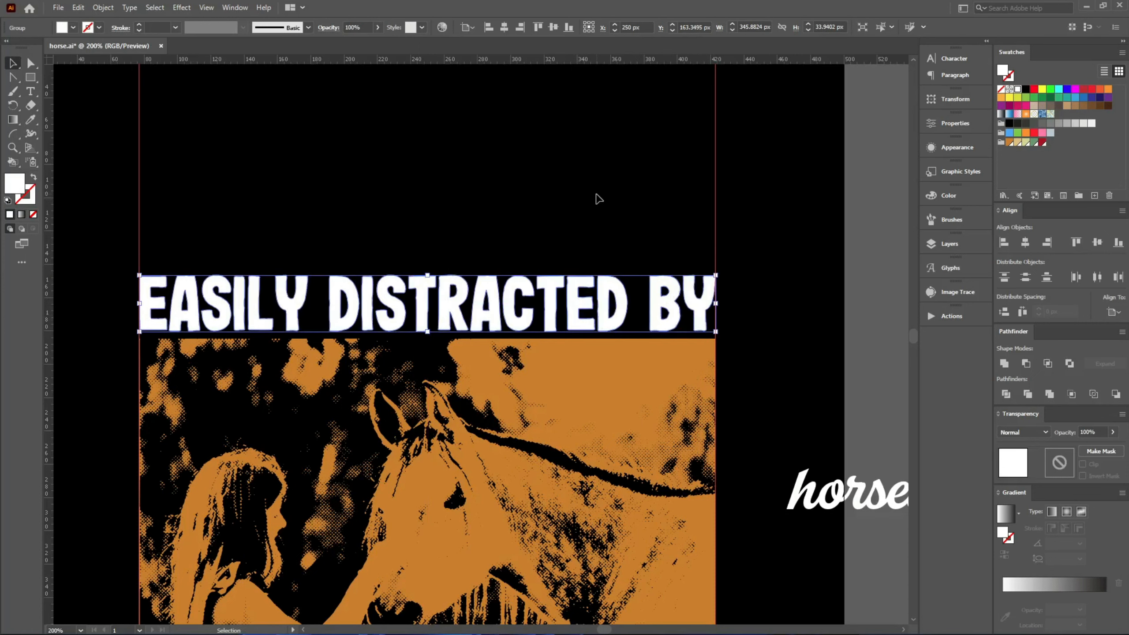
click(596, 195)
- Move the word "horses" below the horse graphic and enlarge it to a font size of about 110.6 pt
scroll(437, 207, down, 1)
scroll(434, 202, down, 2)
scroll(330, 173, down, 4)
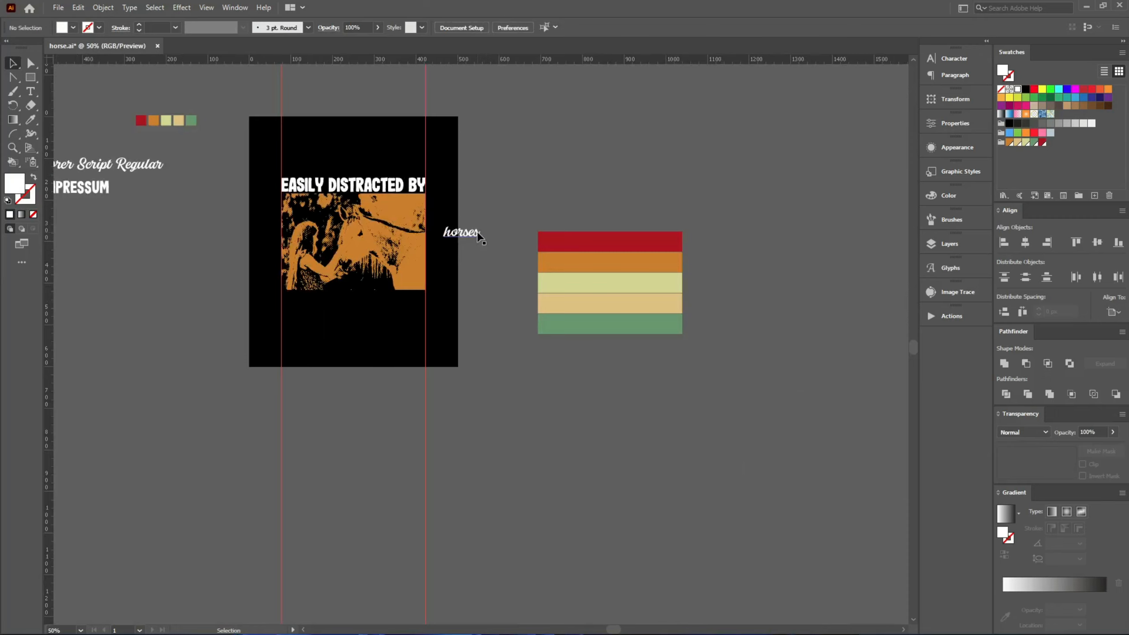
drag(479, 236, 341, 319)
scroll(338, 322, up, 5)
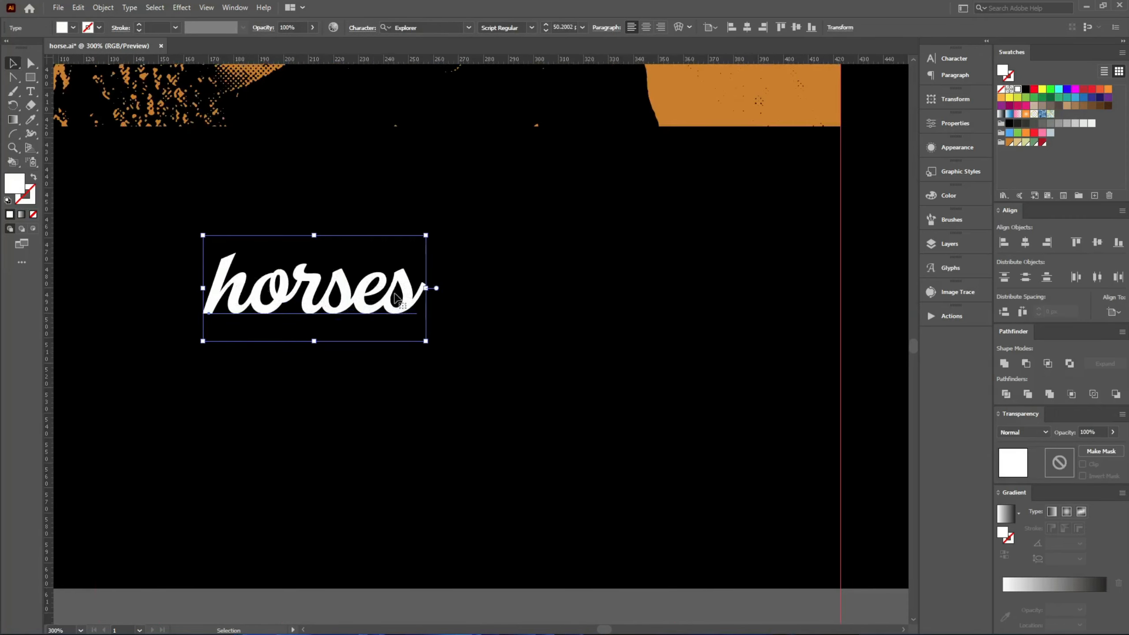
drag(429, 291, 695, 290)
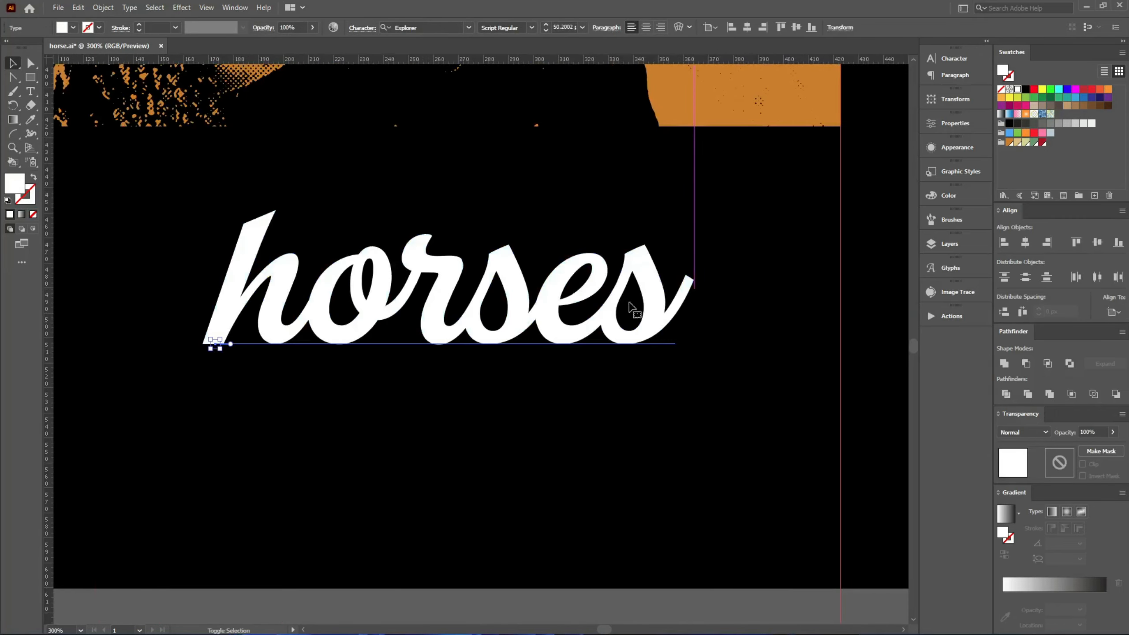
drag(609, 306, 493, 372)
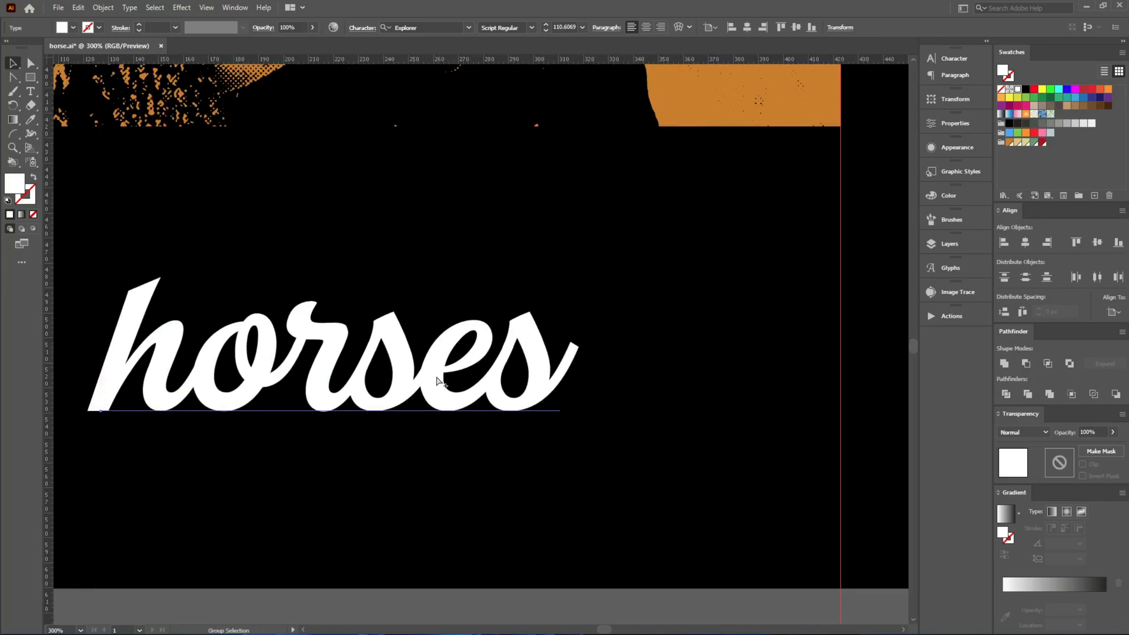
click(648, 368)
- Duplicate the "horses" text below the original and set the copy's Explorer font style to Swoosh
scroll(370, 347, down, 2)
drag(370, 341, 352, 465)
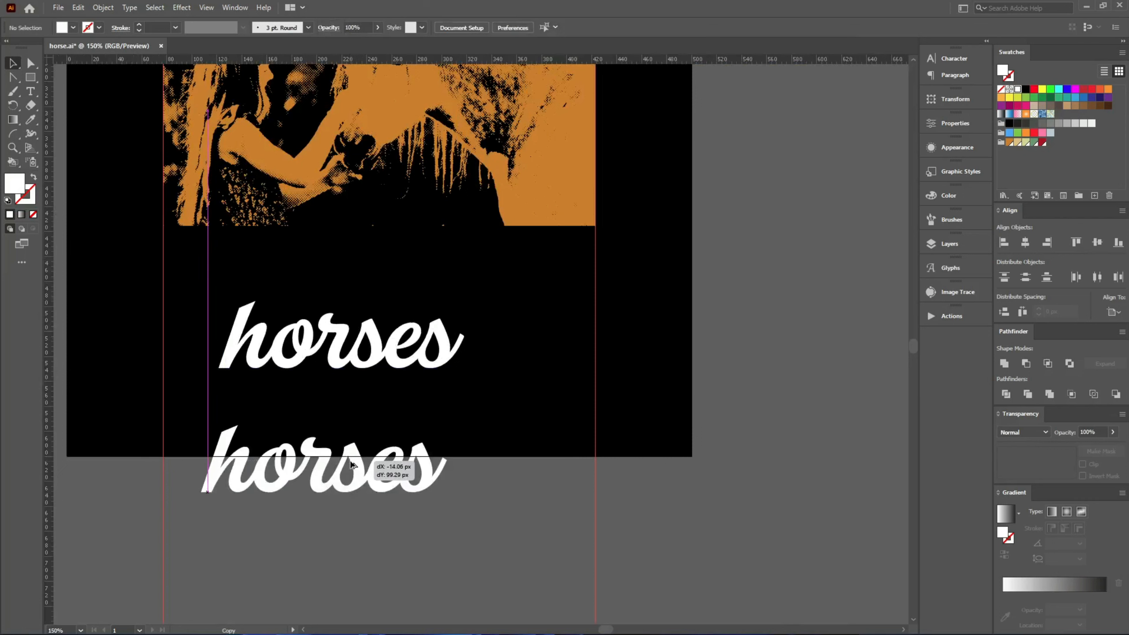
click(952, 58)
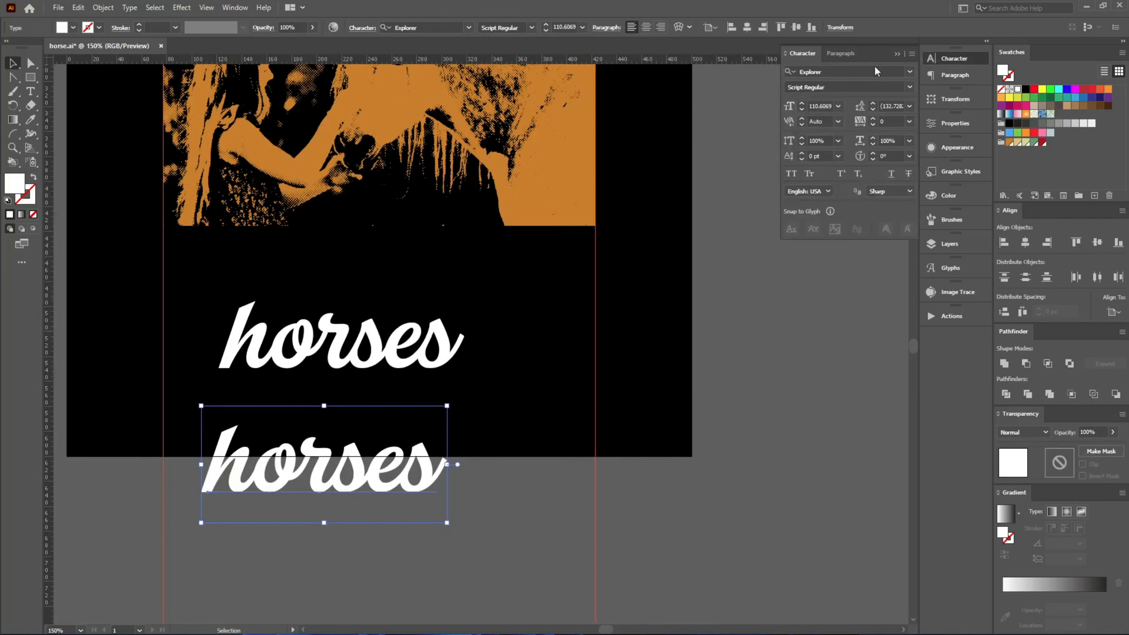
click(911, 87)
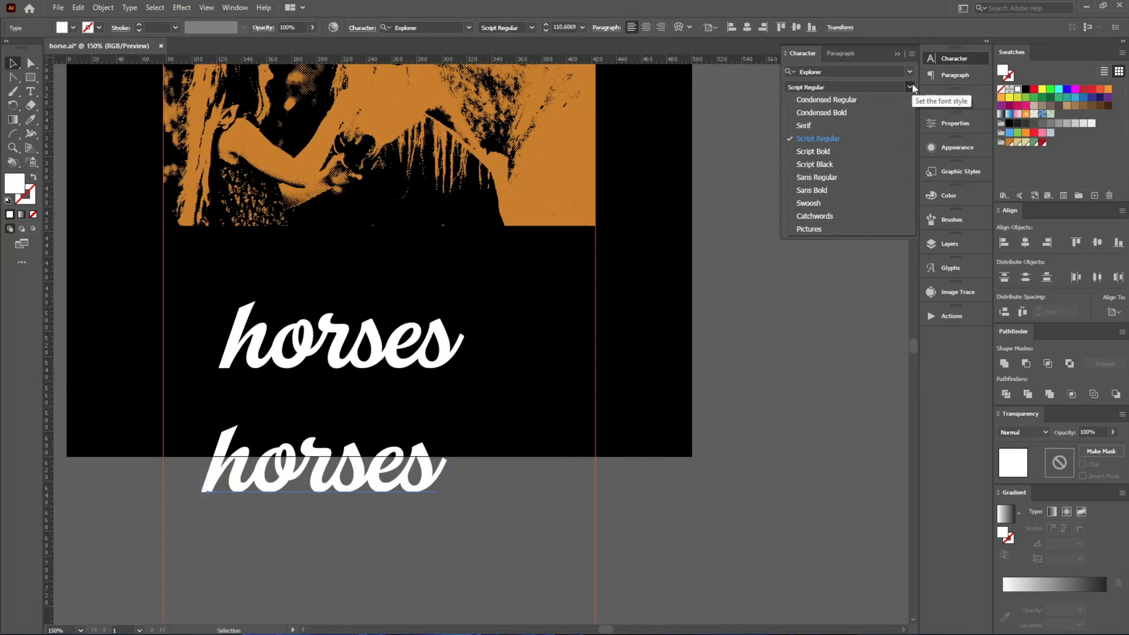
click(820, 200)
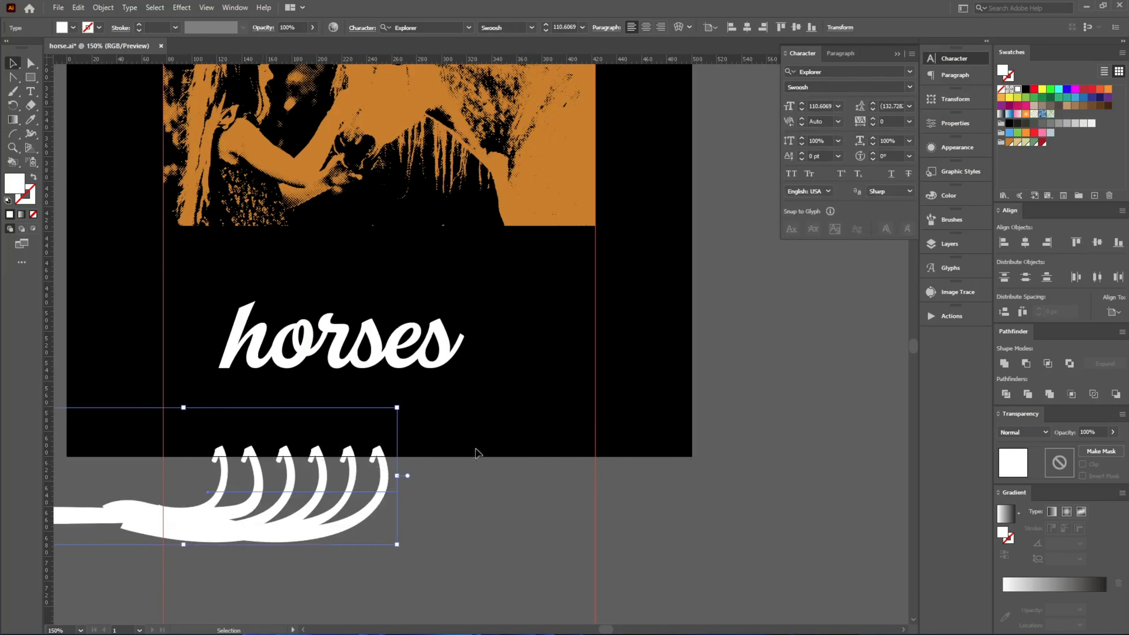
- Move the swoosh text under the word "horses" and expand its object and fill into shapes
drag(232, 493, 440, 474)
key(ctrl+e)
key(Return)
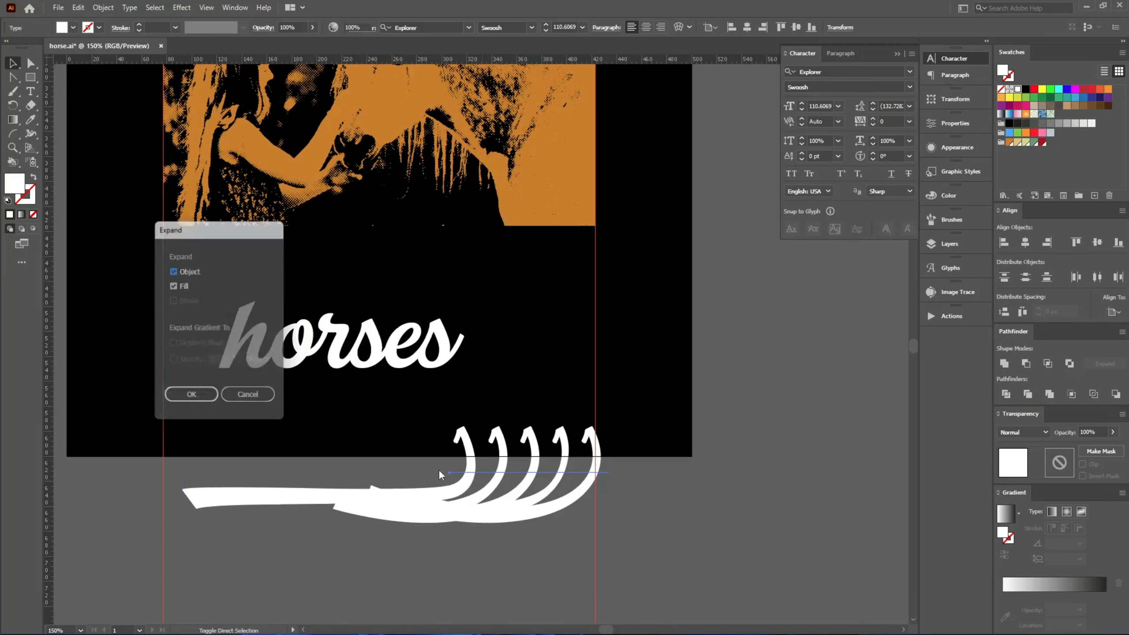
- Cut the longest swoosh out of the expanded group, delete the remaining swooshes, and paste the single one back
click(246, 528)
double_click(256, 497)
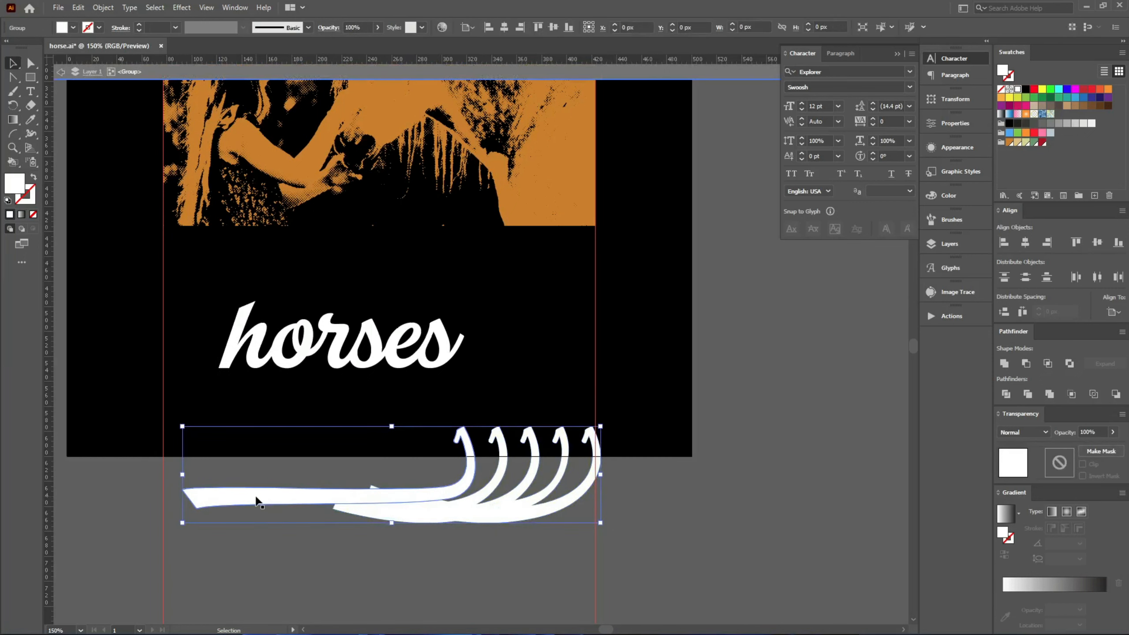
click(256, 497)
key(Delete)
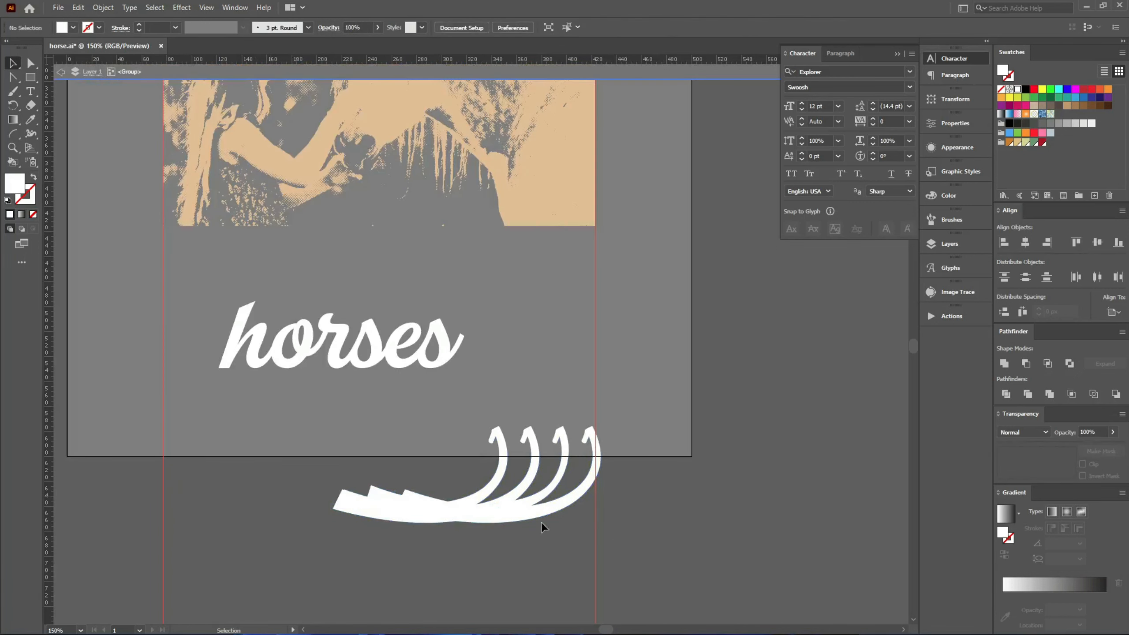
double_click(624, 537)
drag(625, 537, 432, 438)
key(Delete)
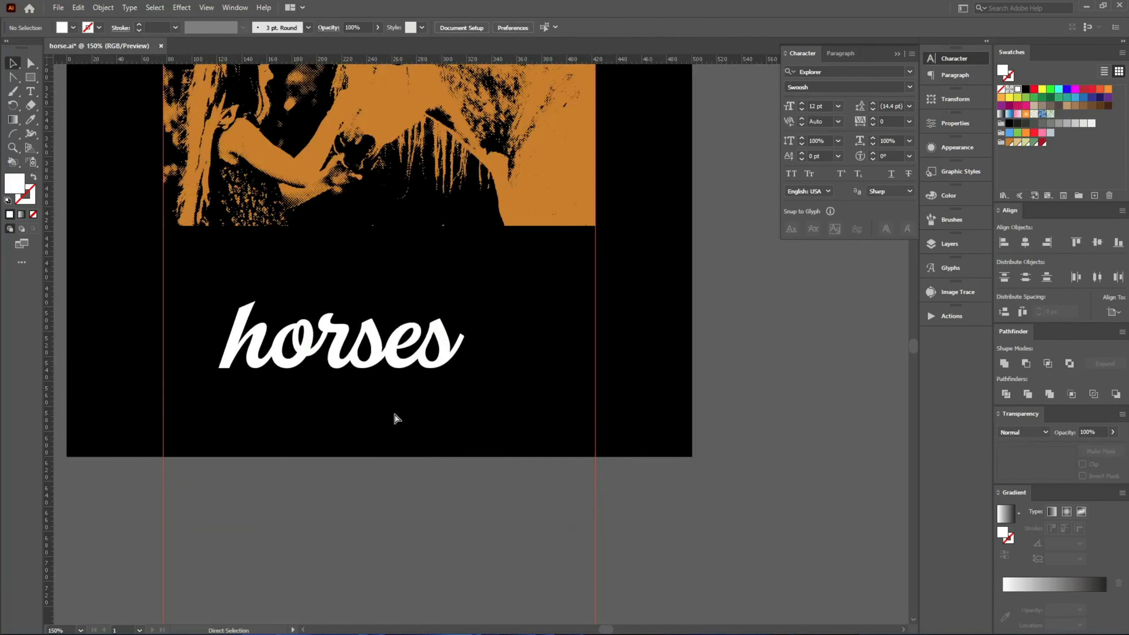
key(ctrl+v)
scroll(336, 402, up, 2)
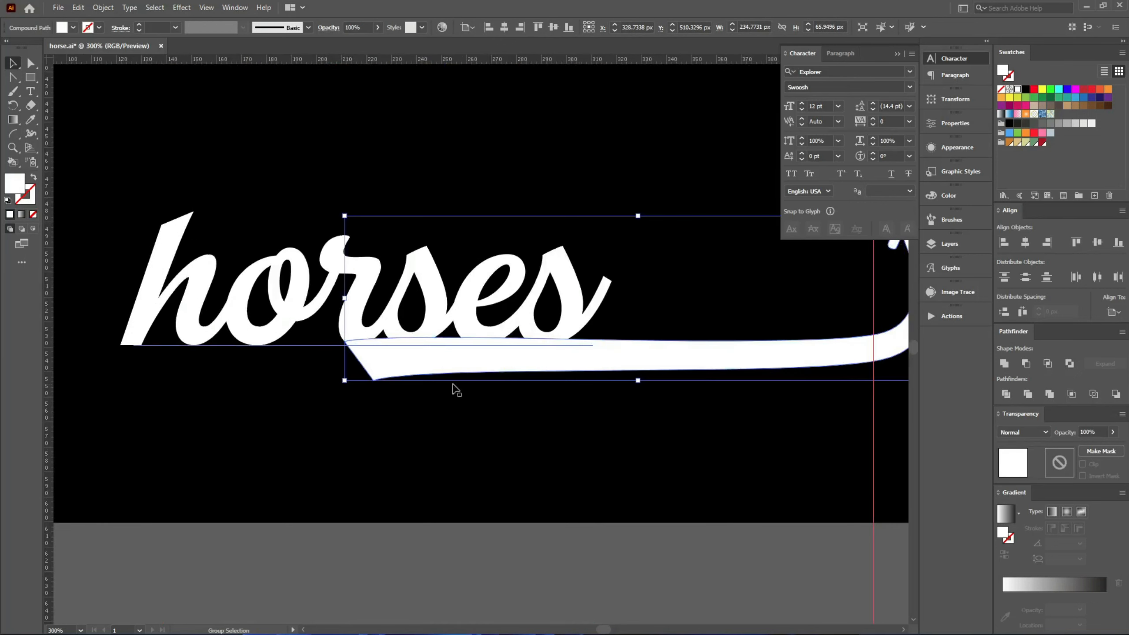
- Convert the word "horses" to outlines and move the swoosh beneath it
click(211, 302)
right_click(210, 302)
click(267, 398)
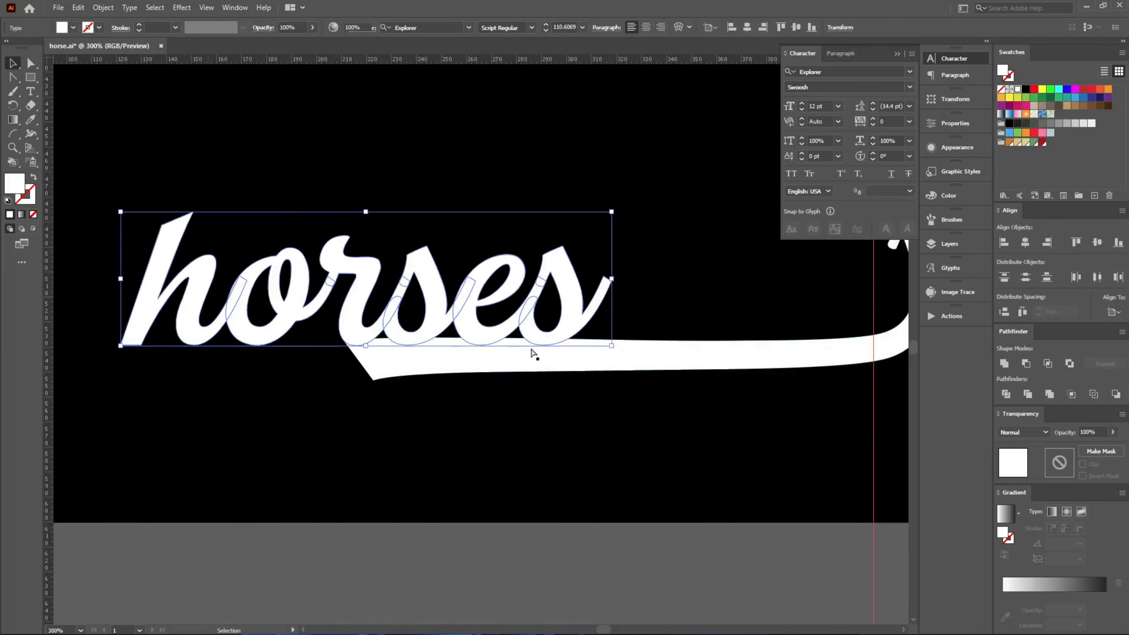
scroll(364, 376, down, 1)
drag(690, 365, 521, 386)
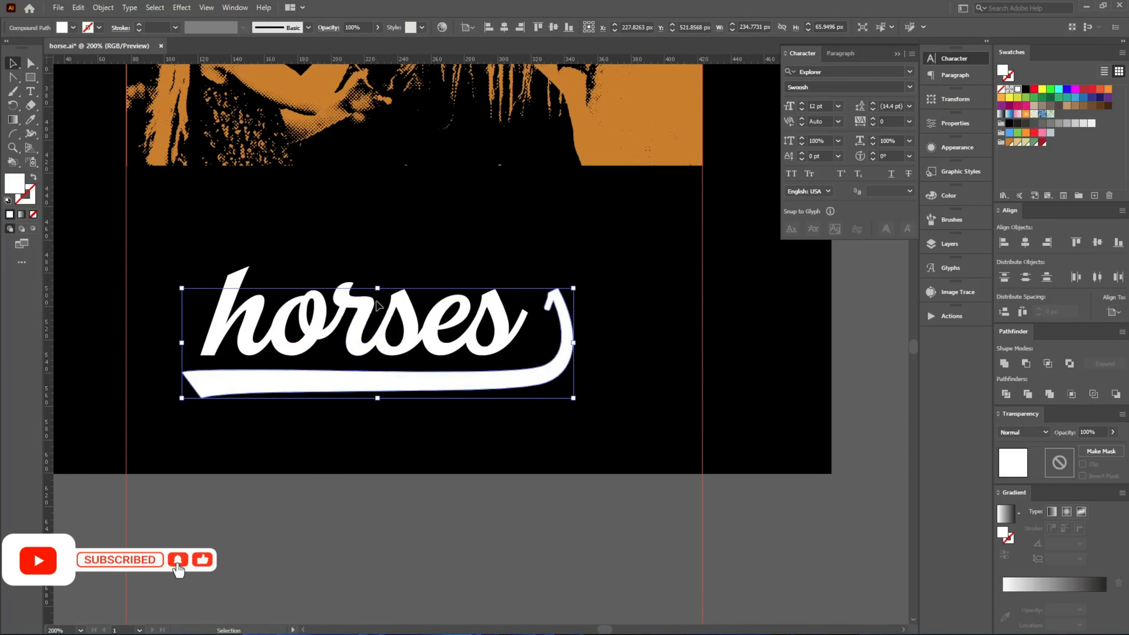
- Align the left edges of "horses" and the swoosh, and narrow the swoosh to about 209.5 px wide
drag(406, 477, 351, 218)
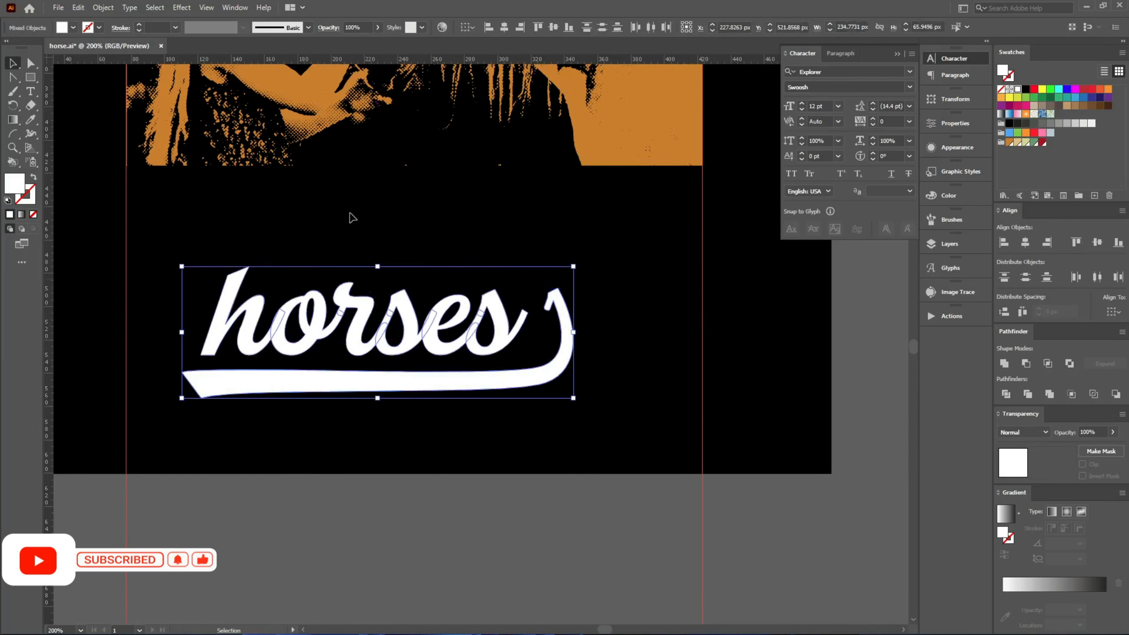
click(489, 27)
click(610, 409)
click(571, 349)
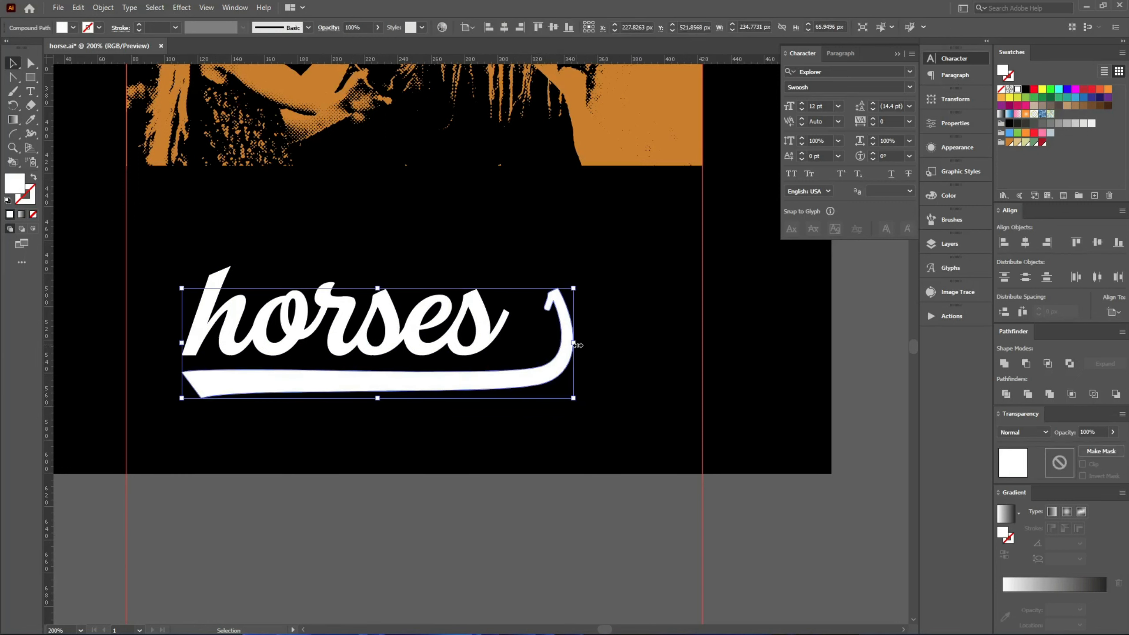
drag(578, 346, 531, 345)
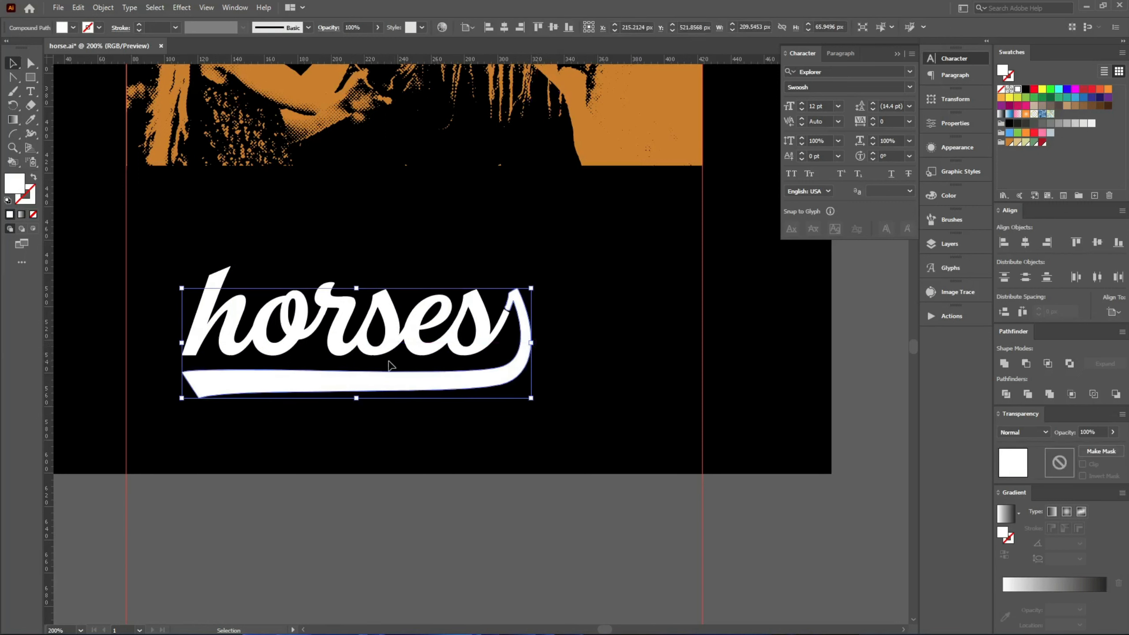
- Nudge the swoosh up and shrink it to about 208 × 59 px so its tip meets the last "s"
scroll(360, 361, up, 1)
key(Up)
key(Up)
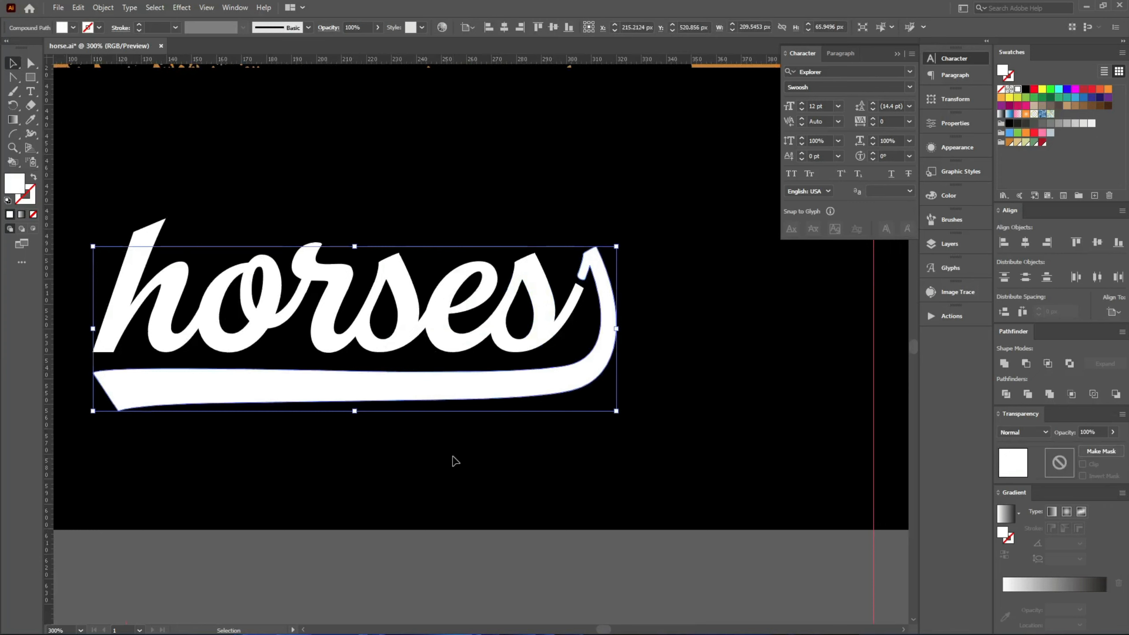
key(Up)
key(Up)
drag(355, 242, 379, 262)
scroll(601, 315, up, 4)
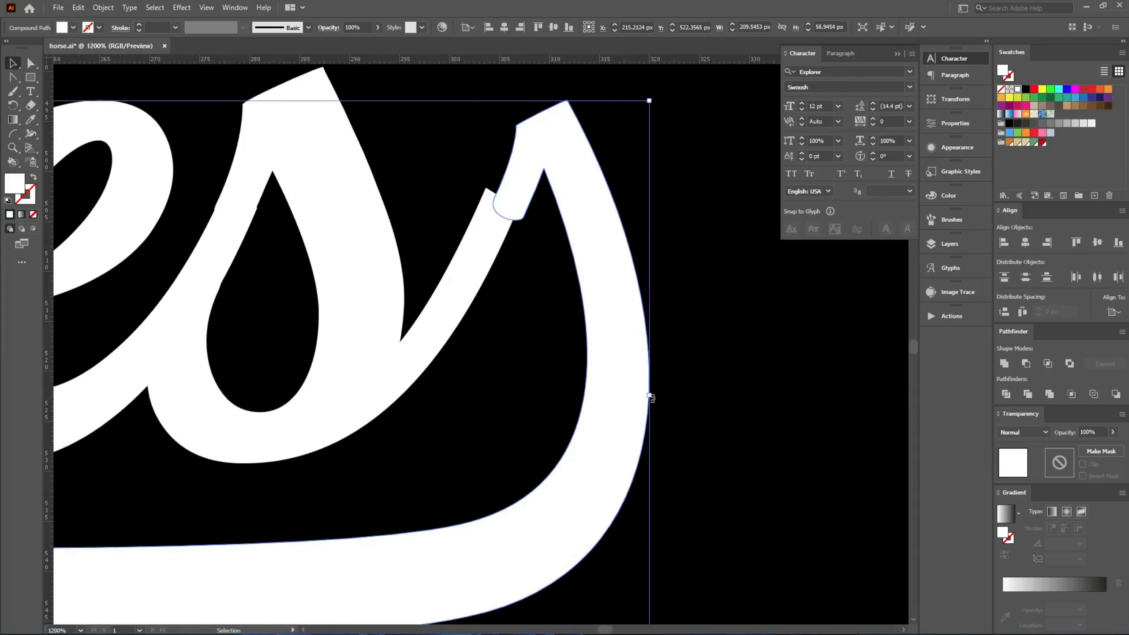
drag(650, 397, 635, 397)
click(790, 378)
- Reposition the two end anchor points of the last "s" to blend its tail into the edges of the swoosh tip
scroll(517, 134, up, 2)
key(a)
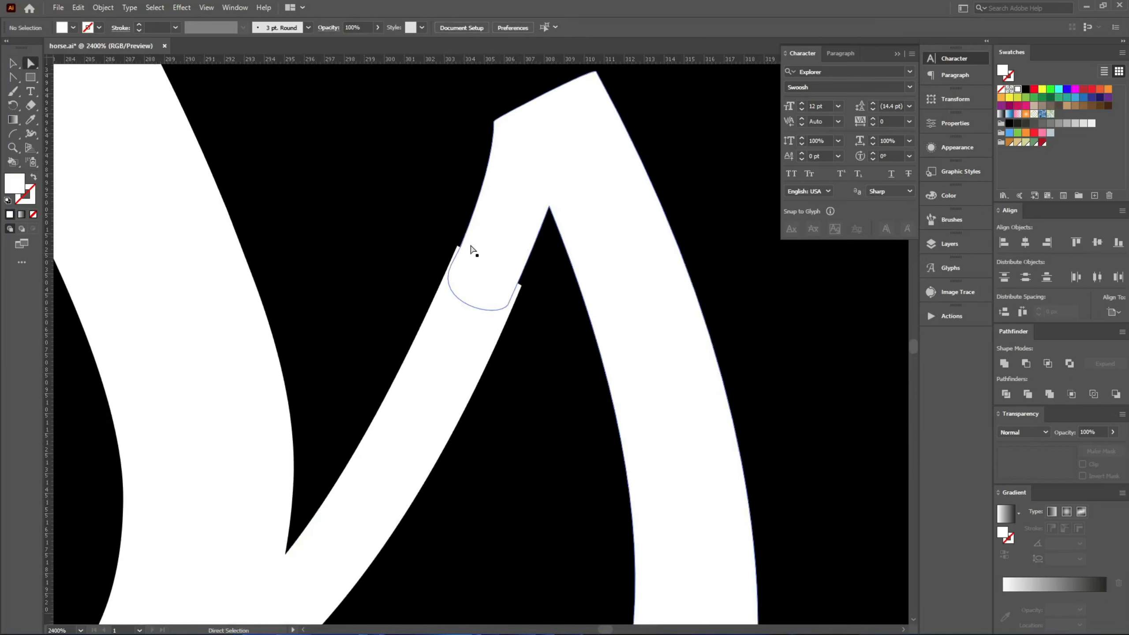
scroll(473, 251, up, 2)
click(458, 289)
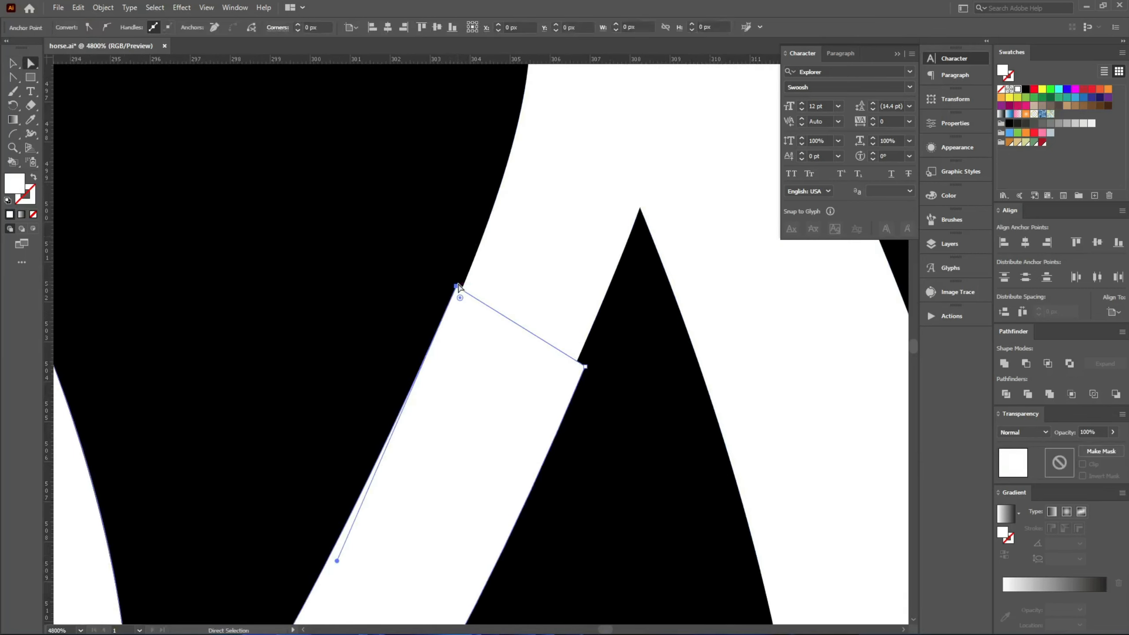
drag(458, 288, 476, 253)
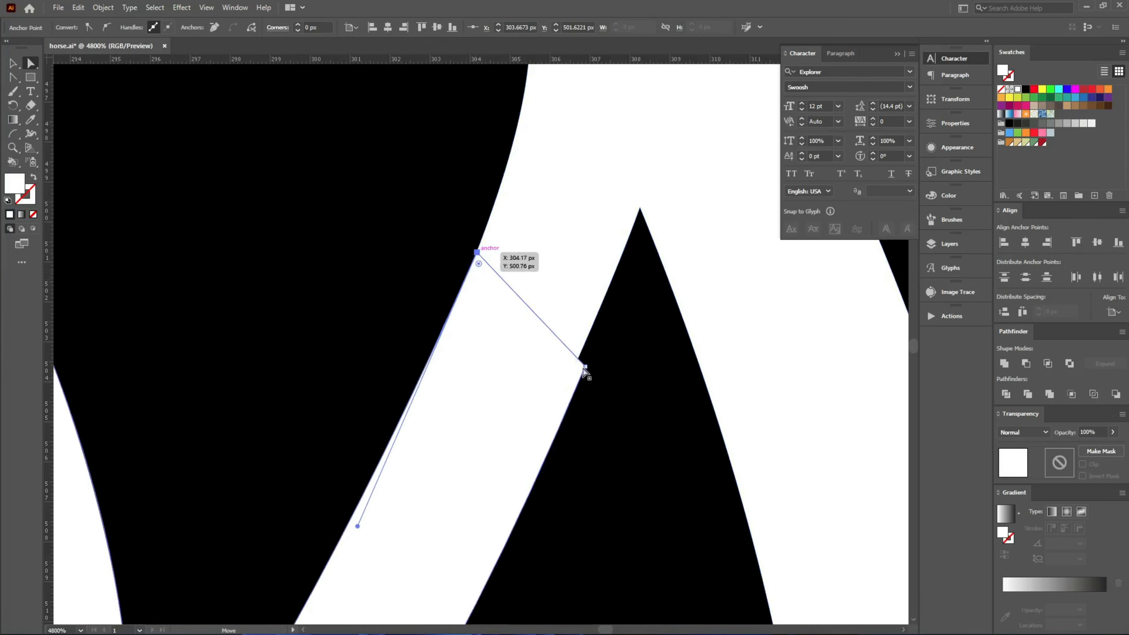
drag(585, 367, 656, 227)
scroll(425, 205, down, 3)
scroll(418, 180, up, 2)
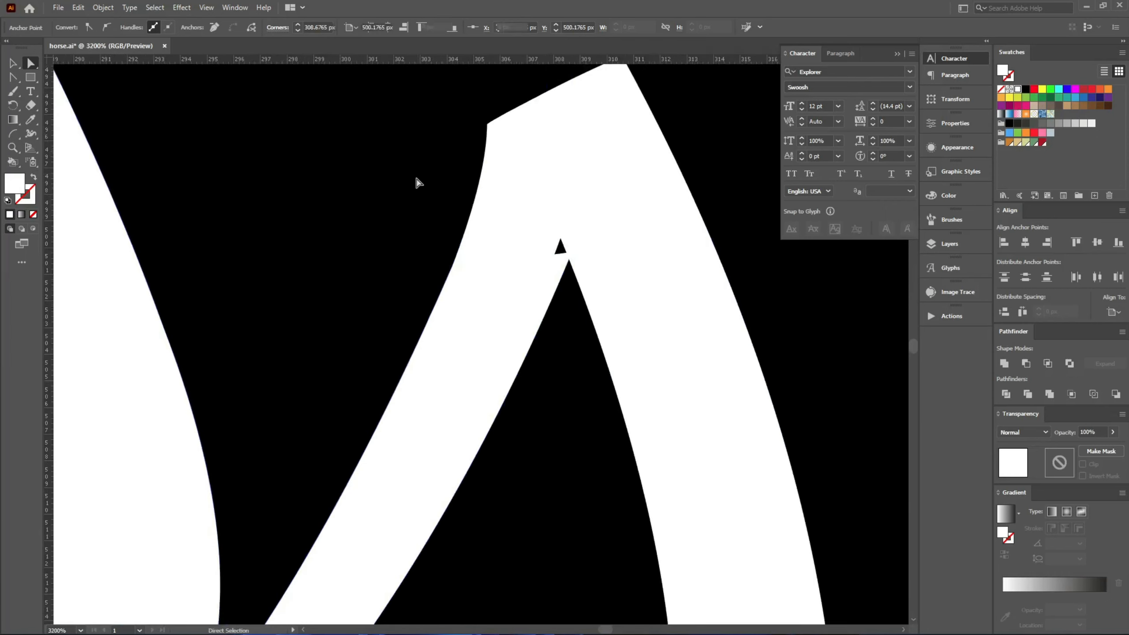
click(446, 251)
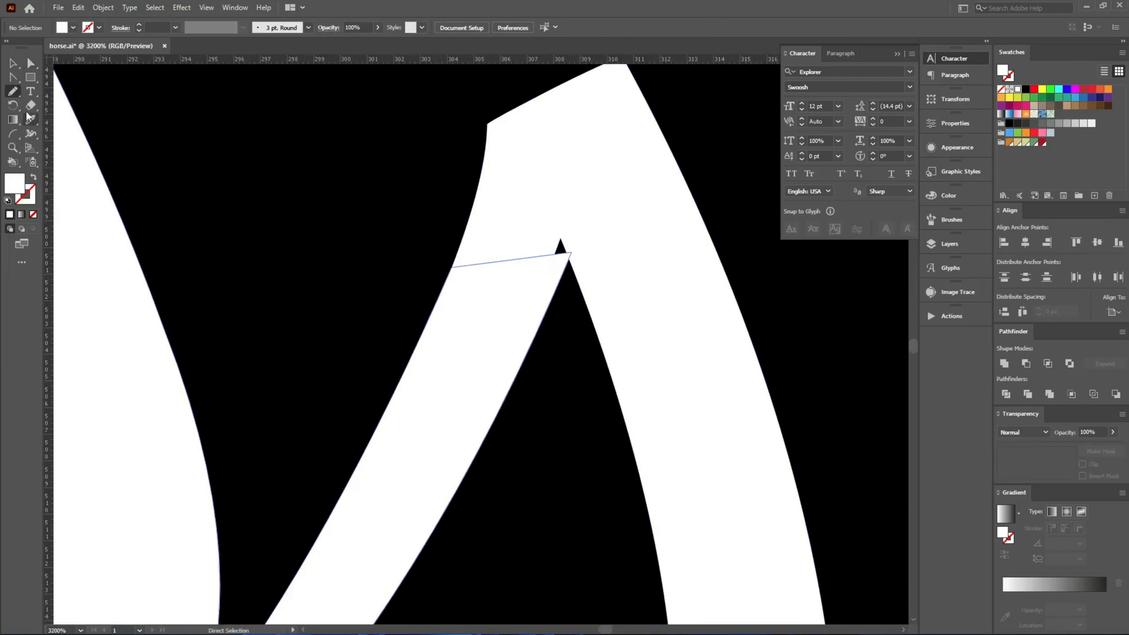
- Draw a small white Pencil shape over the gap where the "s" tail joins the swoosh tip
key(n)
scroll(559, 213, up, 1)
drag(608, 224, 496, 319)
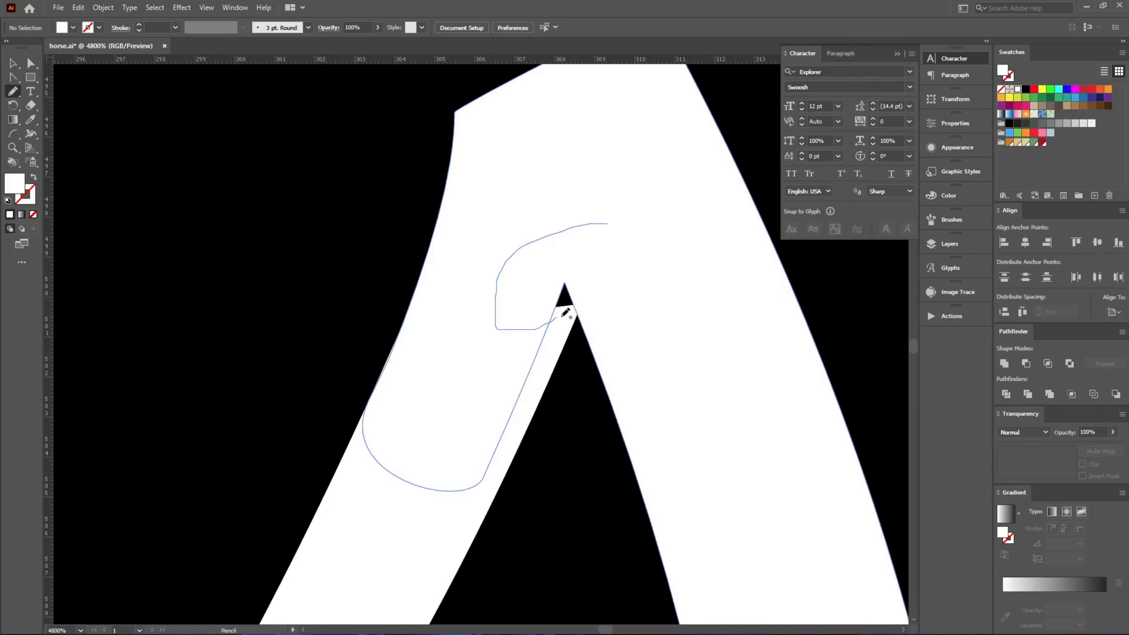
drag(565, 313, 565, 209)
key(v)
scroll(661, 340, down, 5)
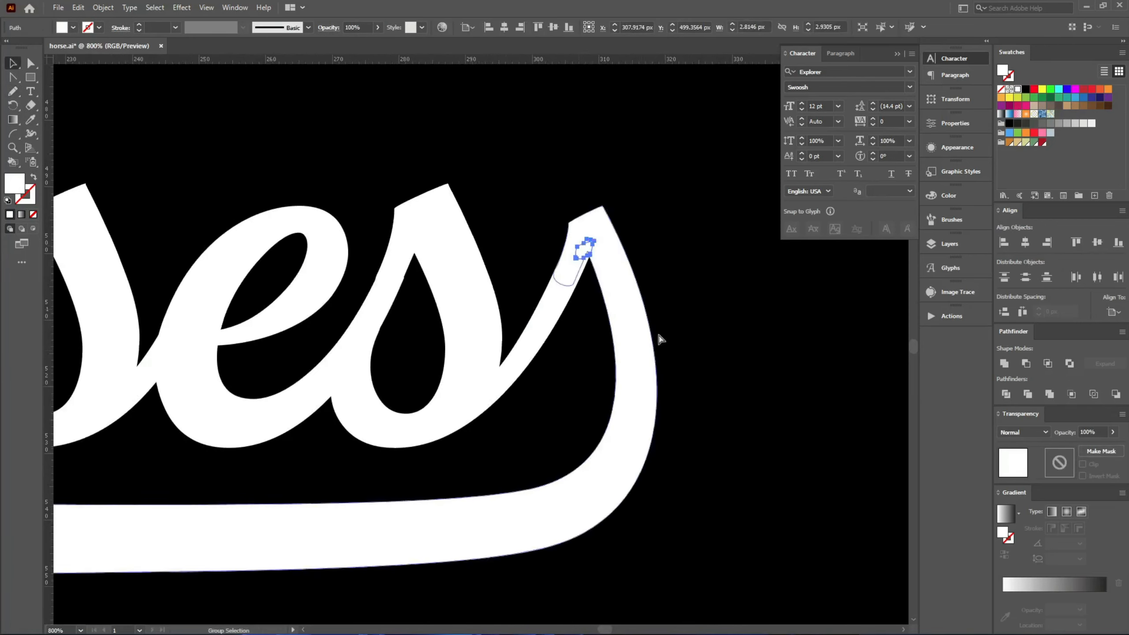
click(713, 454)
- Unite the "horses" lettering, the swoosh and the small patch into one shape
scroll(714, 433, down, 3)
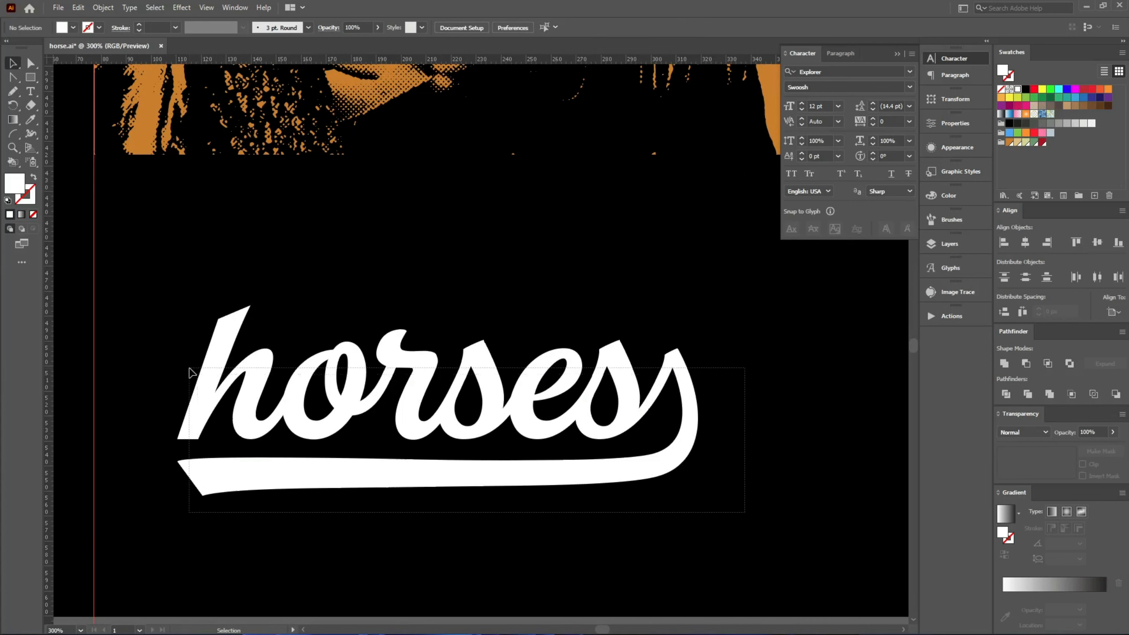
drag(191, 373, 191, 378)
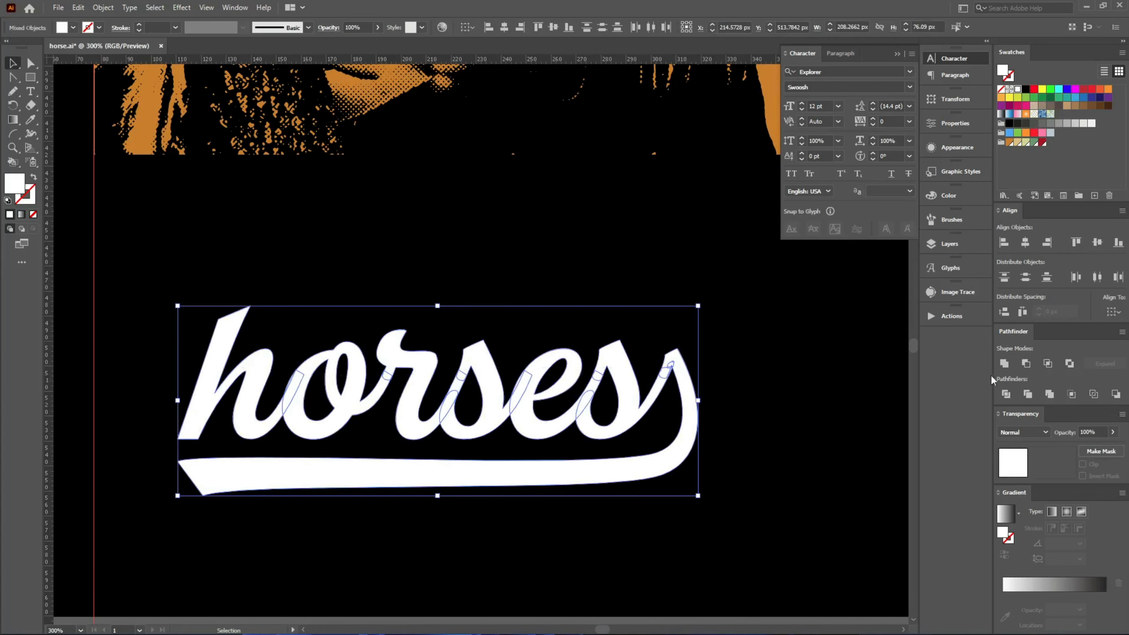
click(1004, 363)
- Center the united lettering horizontally, scale it to about 346 px wide between the guides, and overlap it with the graphic's lower edge
scroll(318, 385, down, 3)
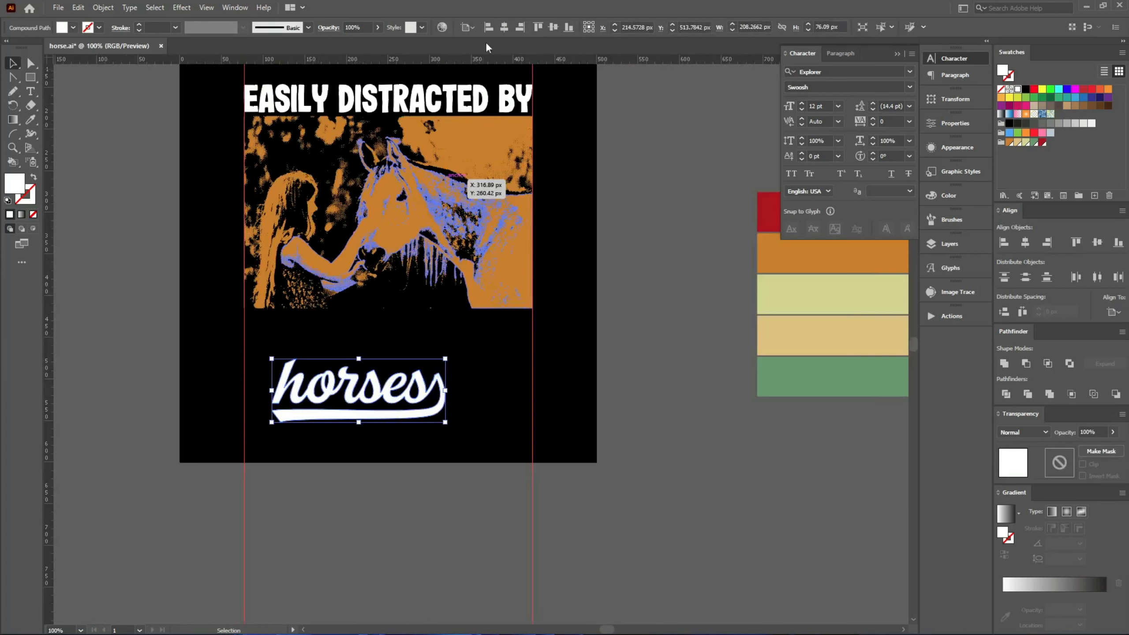
click(505, 27)
scroll(470, 428, up, 2)
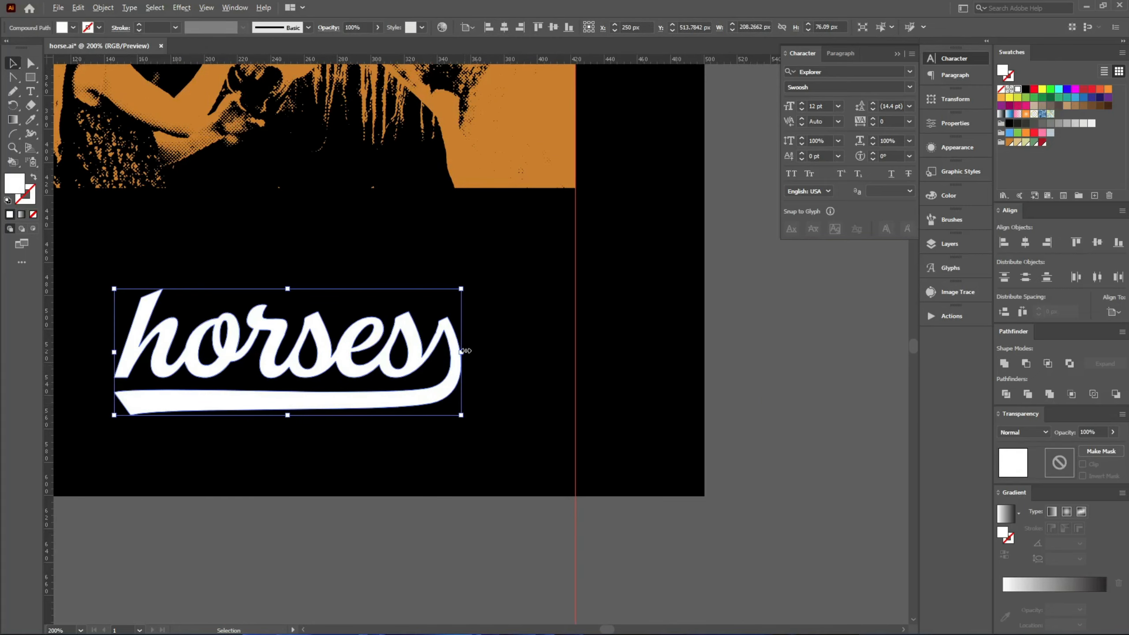
drag(464, 351, 577, 344)
drag(538, 268, 537, 220)
scroll(628, 369, down, 1)
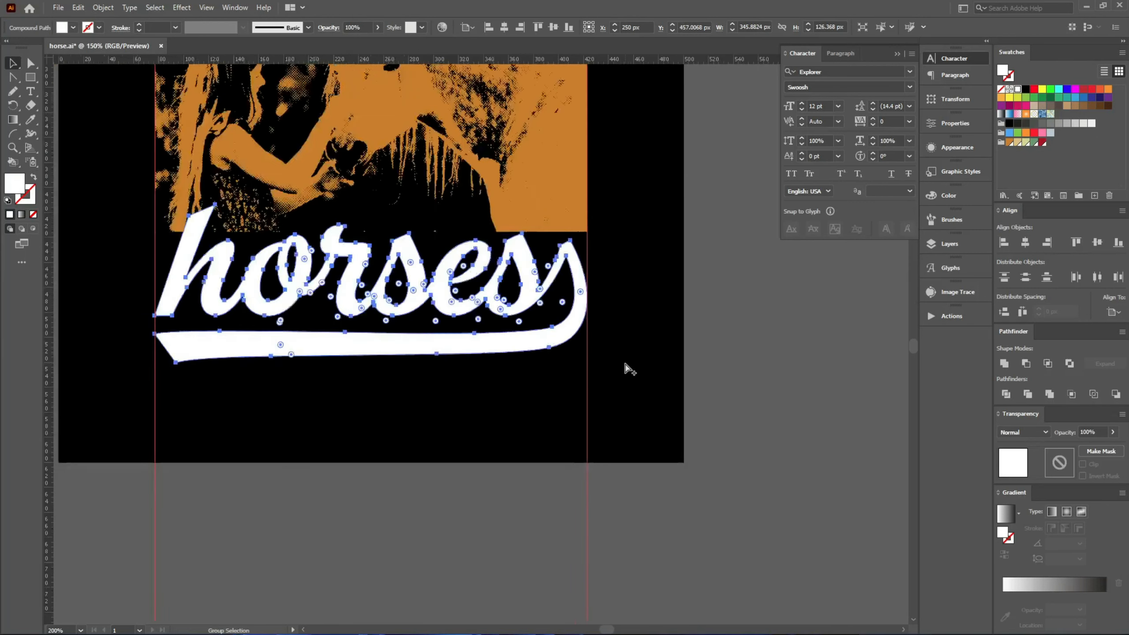
scroll(628, 369, down, 2)
click(659, 352)
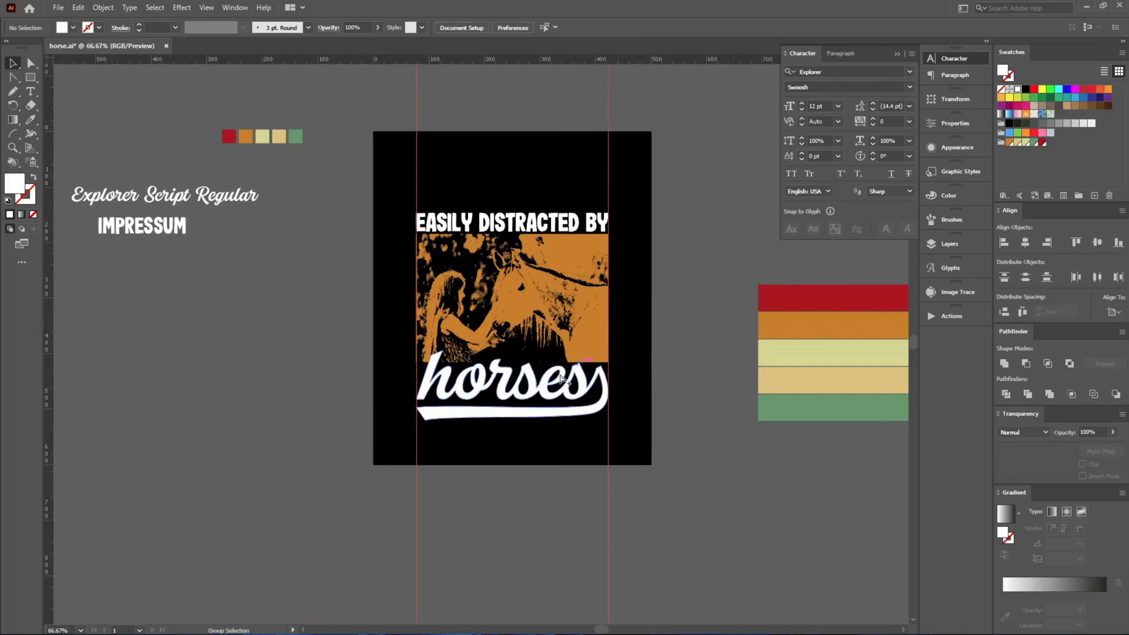
- Reduce the height of the "horses" lettering to about 117 px
scroll(561, 378, up, 2)
click(502, 479)
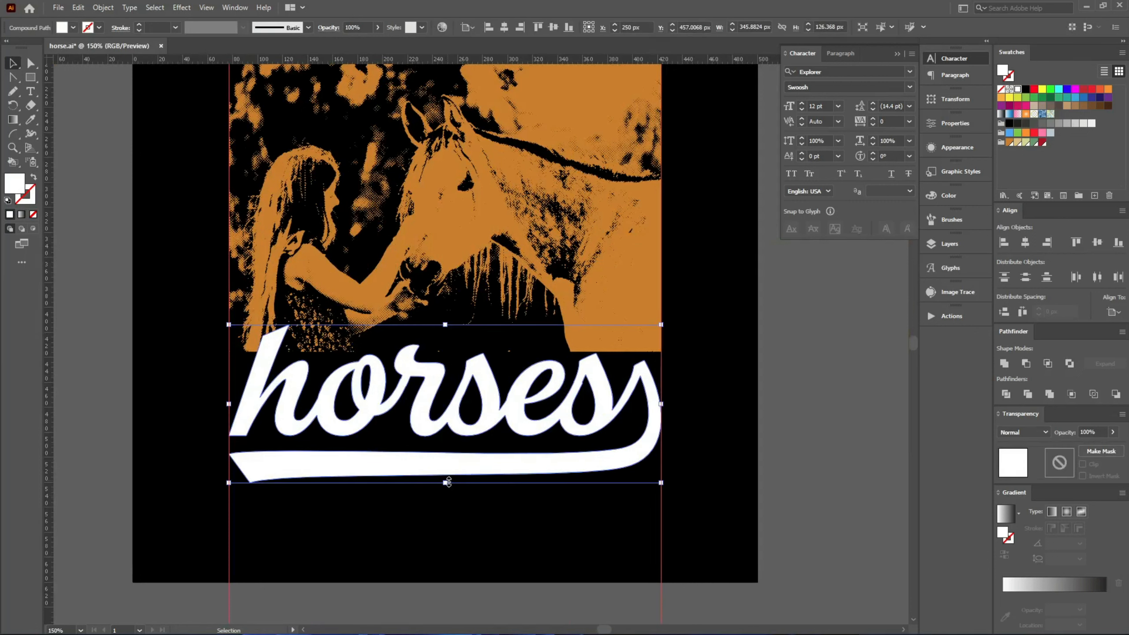
drag(448, 482, 448, 473)
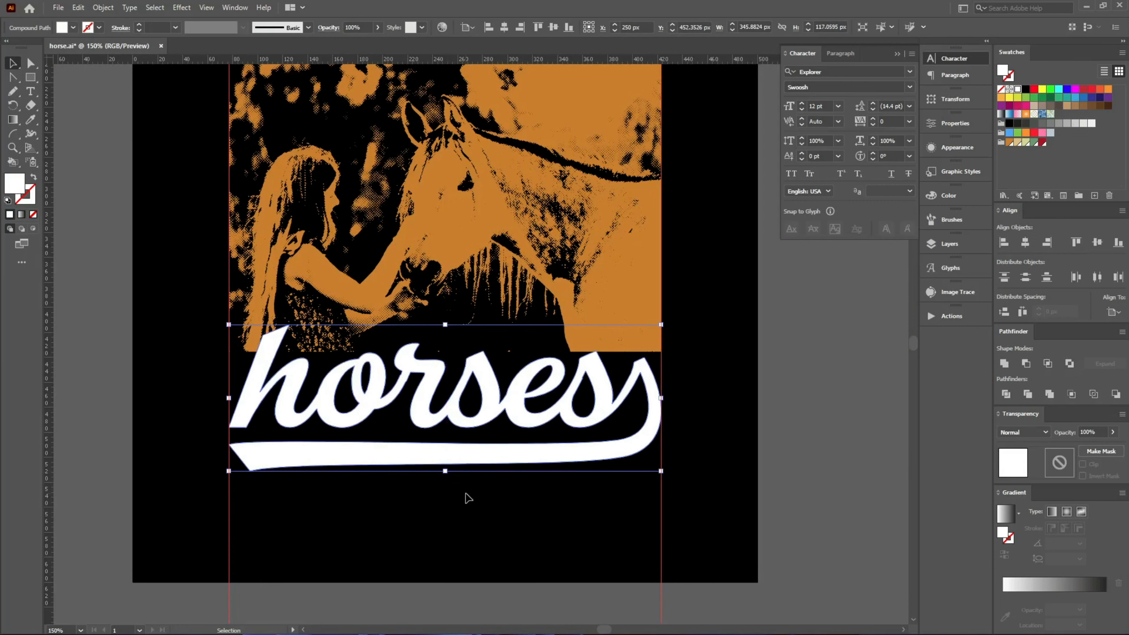
click(447, 540)
- Apply Offset Path to the "horses" lettering with a 2 px offset and Miter joins
scroll(305, 355, up, 4)
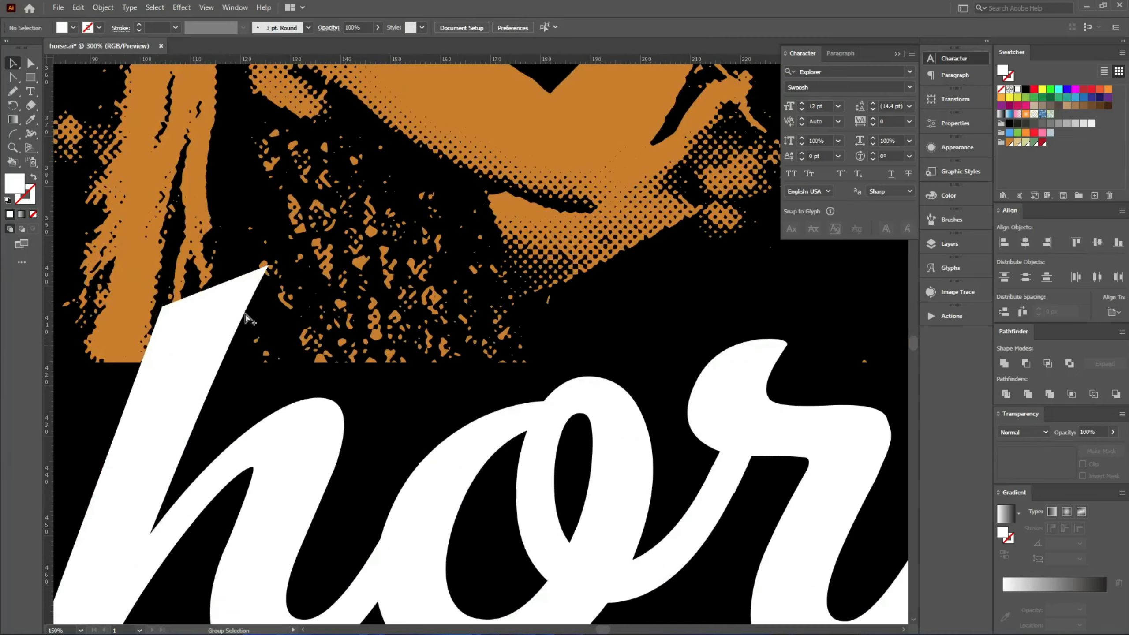
scroll(144, 342, up, 2)
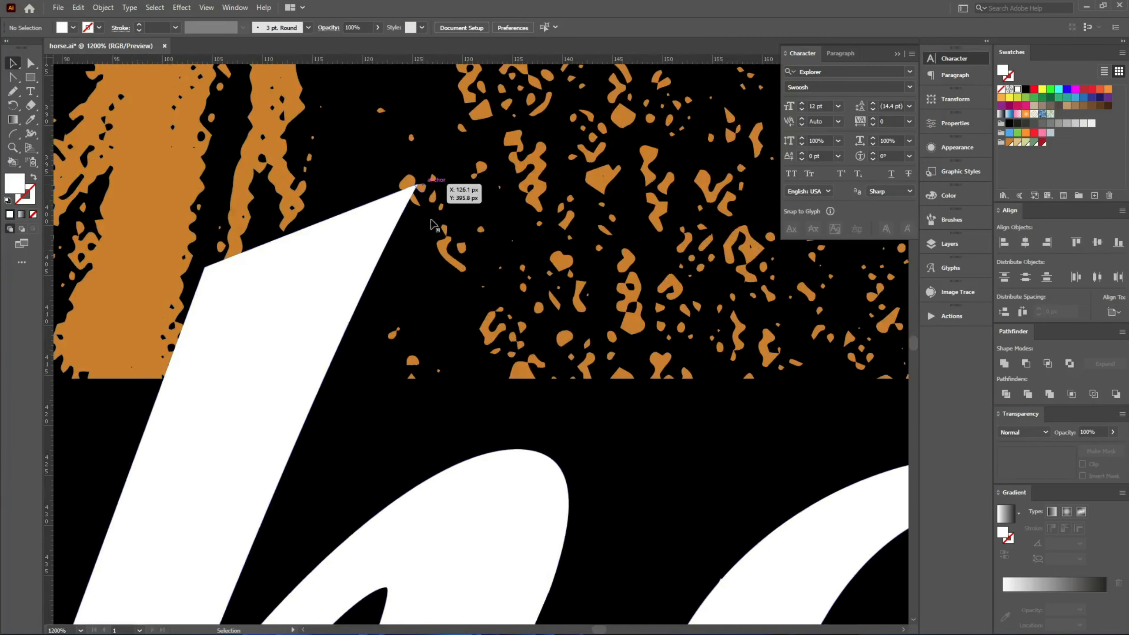
scroll(313, 370, down, 2)
click(255, 420)
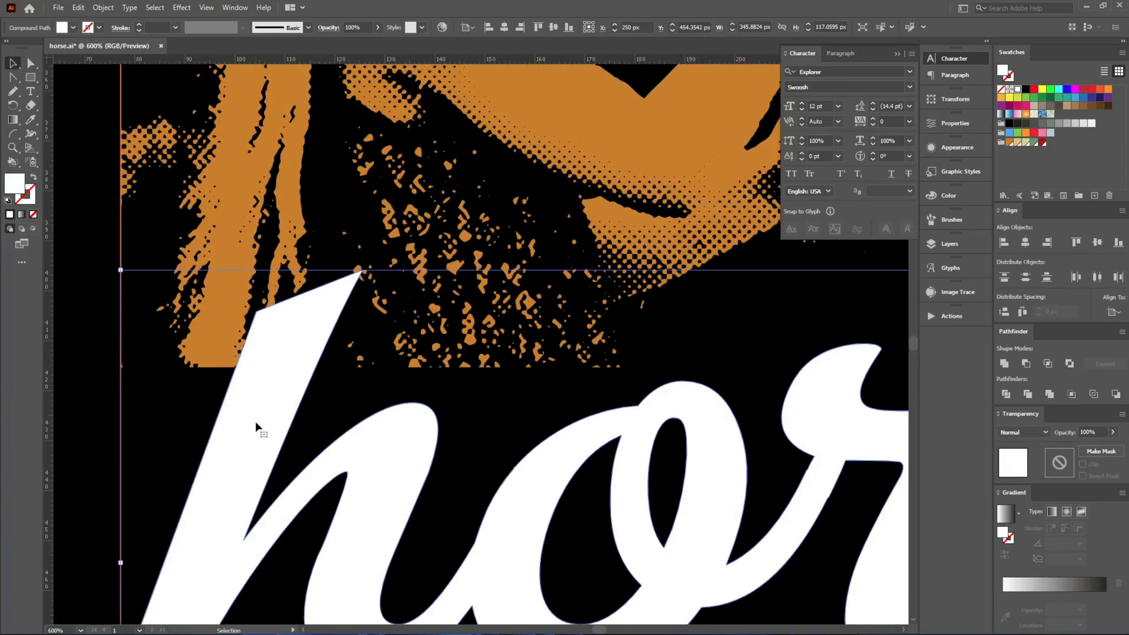
key(ctrl+alt+o)
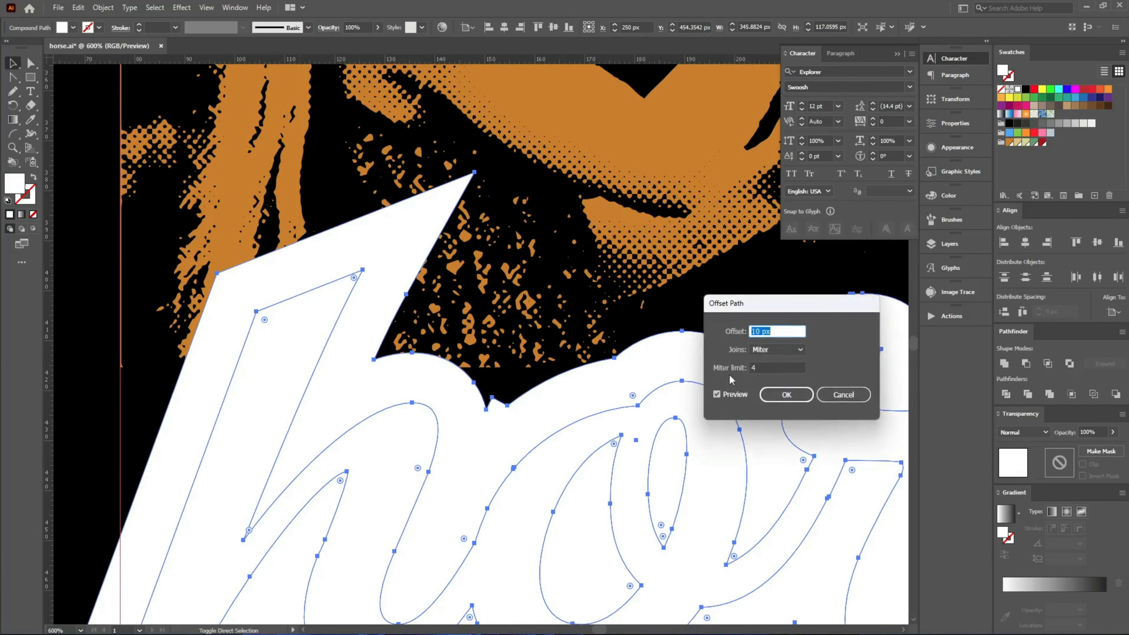
click(791, 351)
click(776, 328)
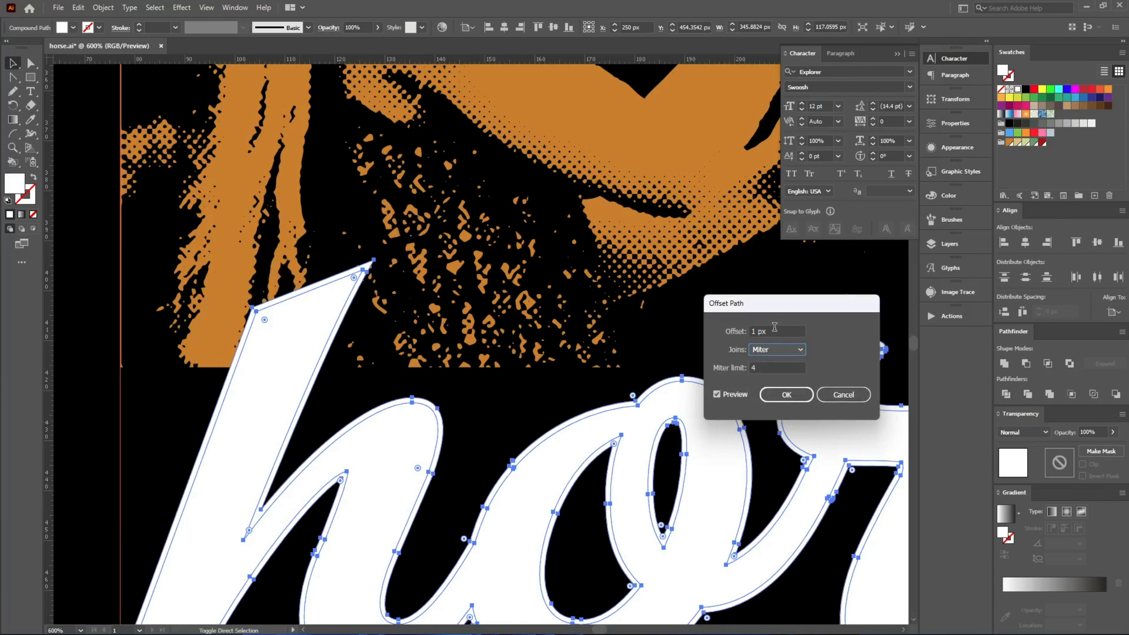
scroll(775, 327, up, 4)
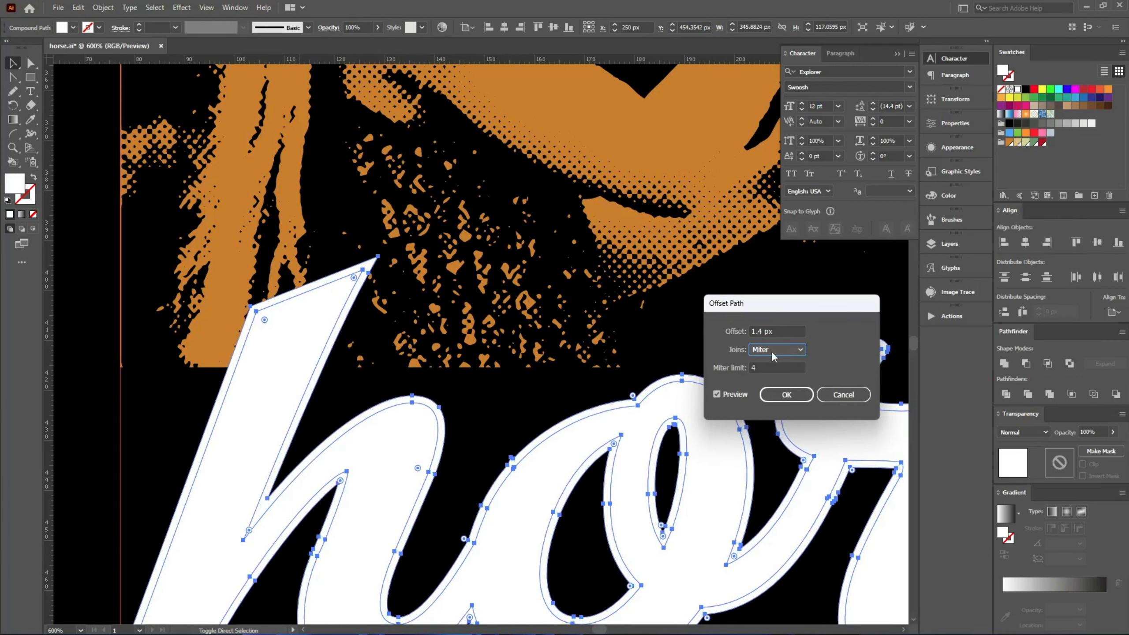
scroll(781, 332, up, 6)
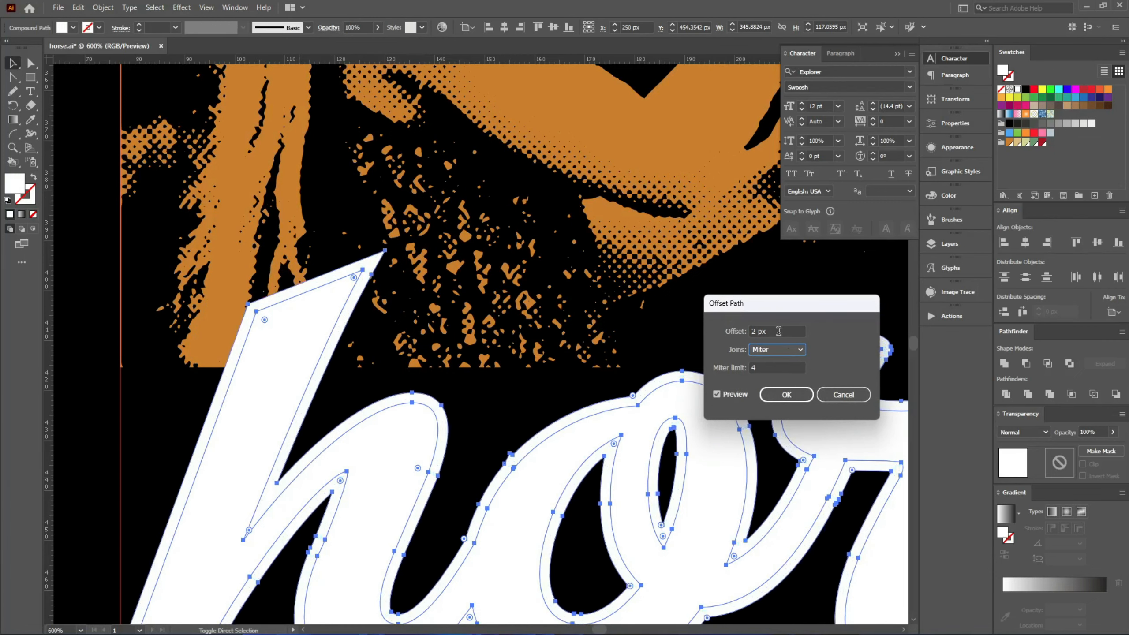
click(786, 395)
- Cut the offset outline, add an opacity mask with Clip off to the girl-and-horse graphic, and open the mask for editing
key(ctrl+h)
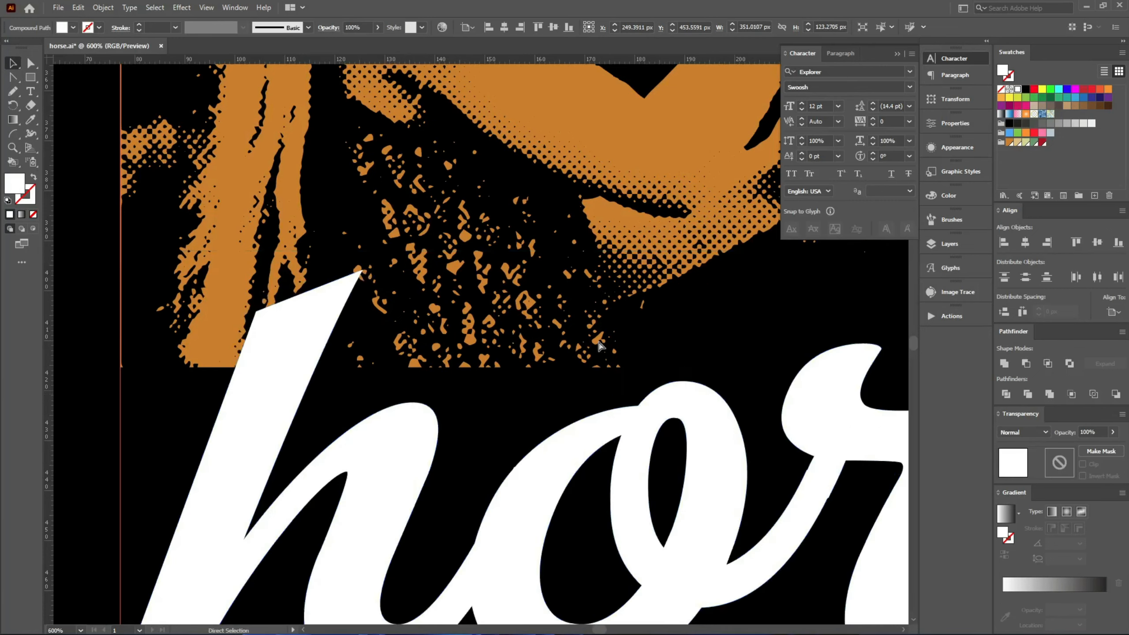
click(487, 125)
scroll(306, 245, down, 1)
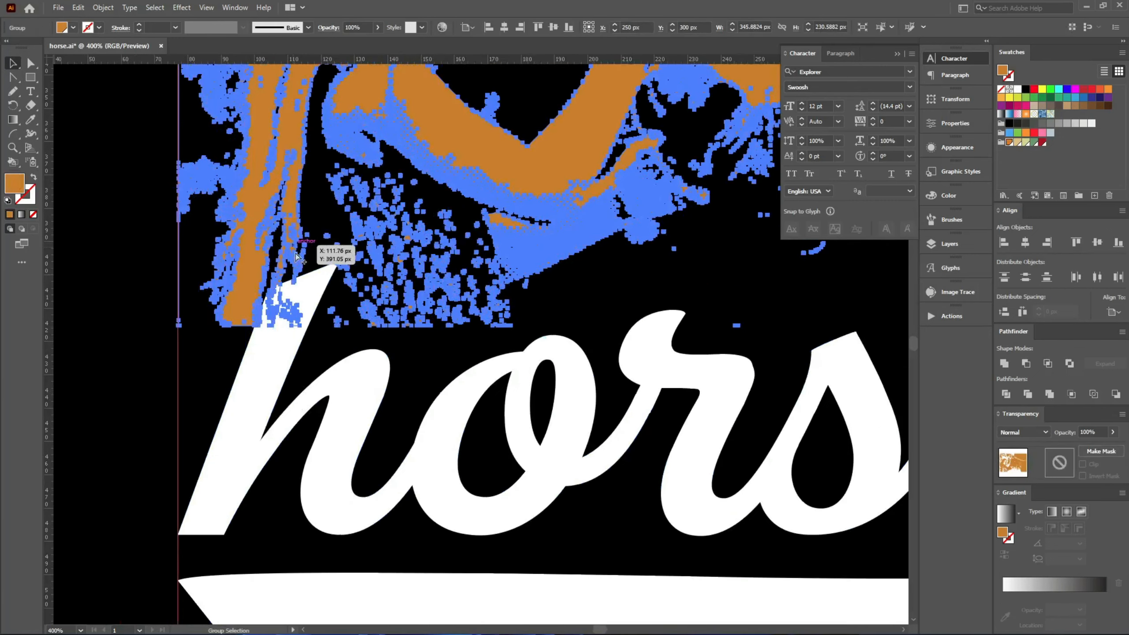
click(1092, 452)
click(1050, 474)
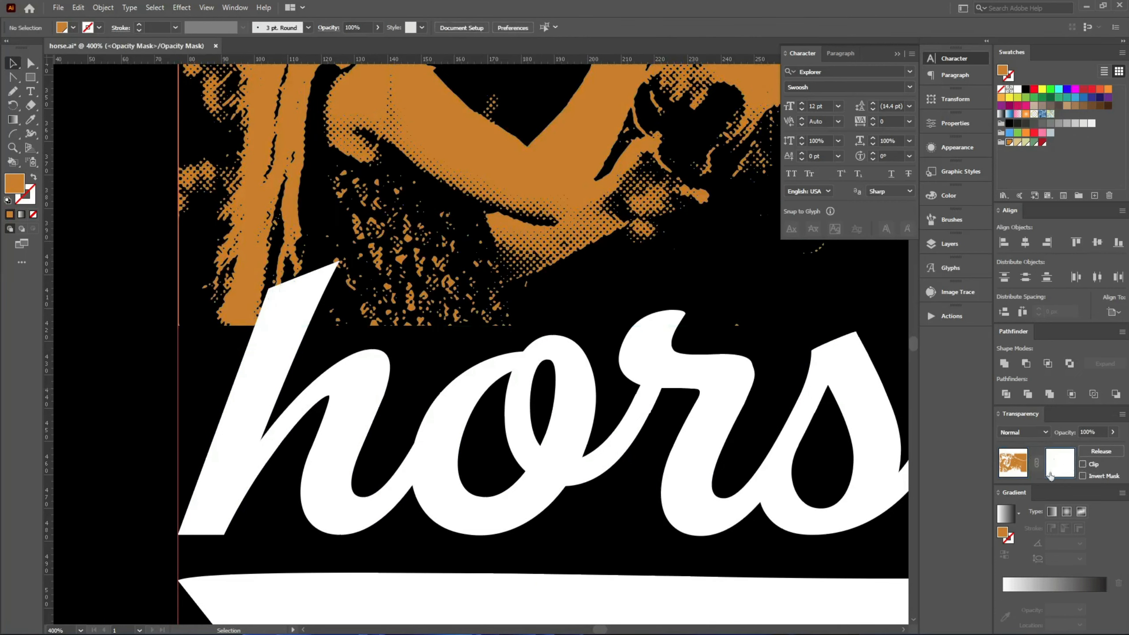
- Paste the offset outline in place inside the mask, fill it black, and return to the artwork
key(ctrl+a)
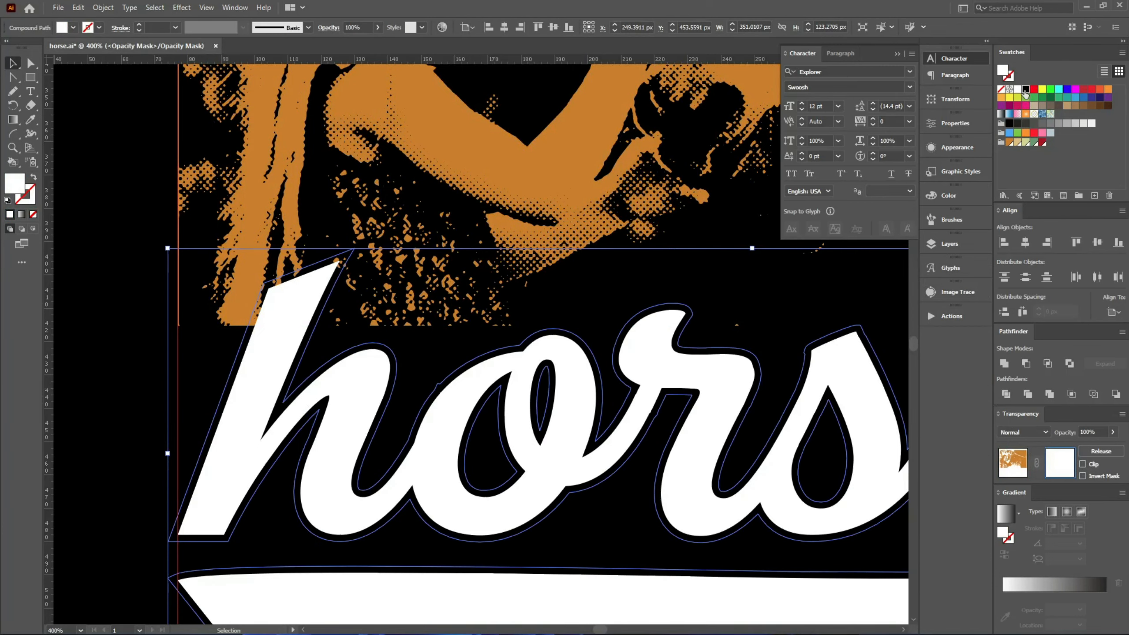
click(1026, 90)
click(1012, 463)
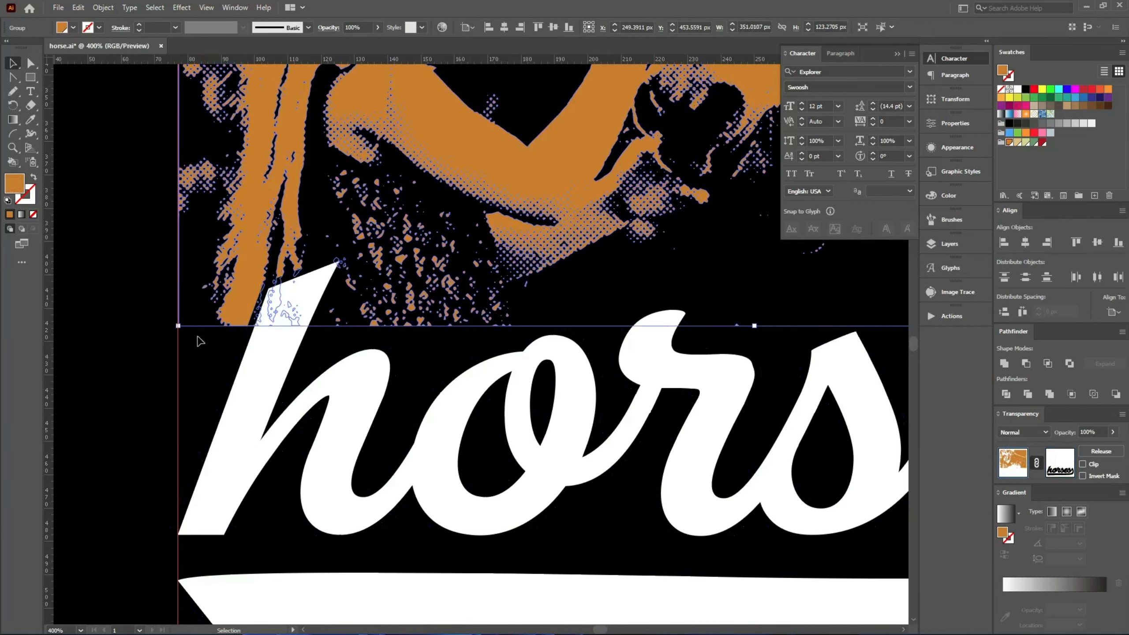
click(99, 341)
- Recolor the "horses" lettering and swoosh with the palette's green
scroll(132, 375, down, 3)
scroll(704, 397, up, 4)
scroll(704, 397, down, 1)
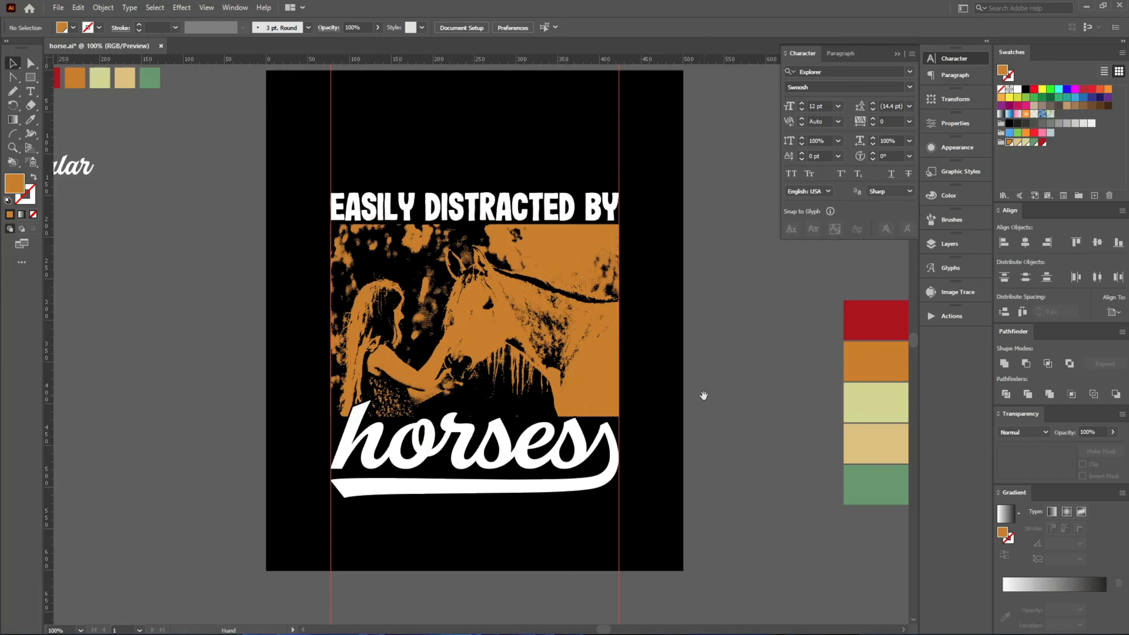
drag(649, 387, 525, 381)
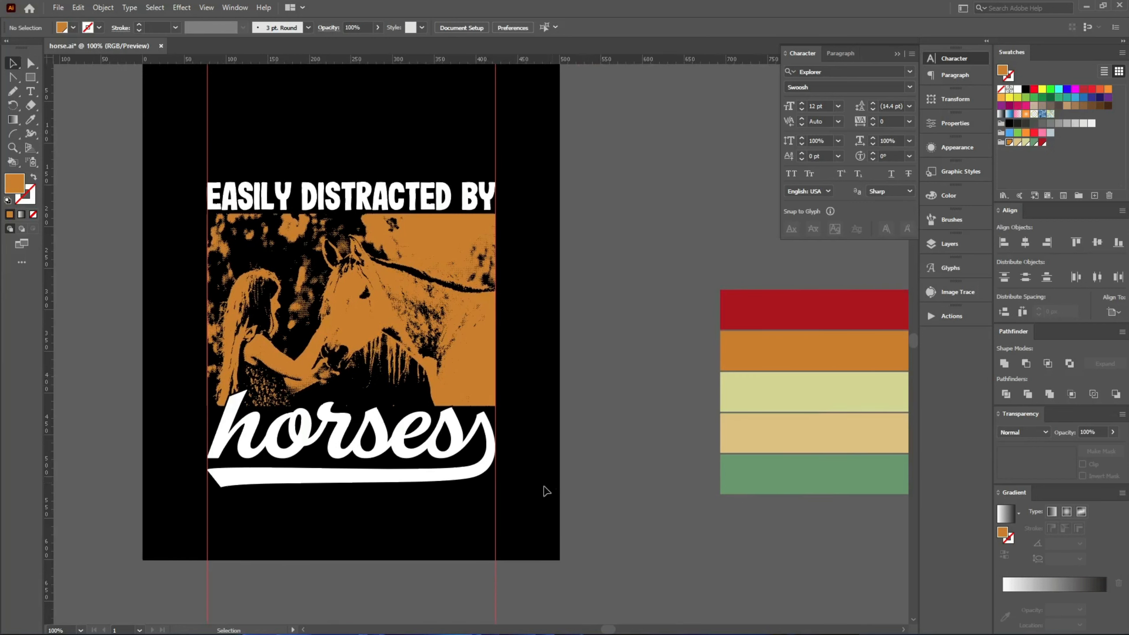
click(458, 474)
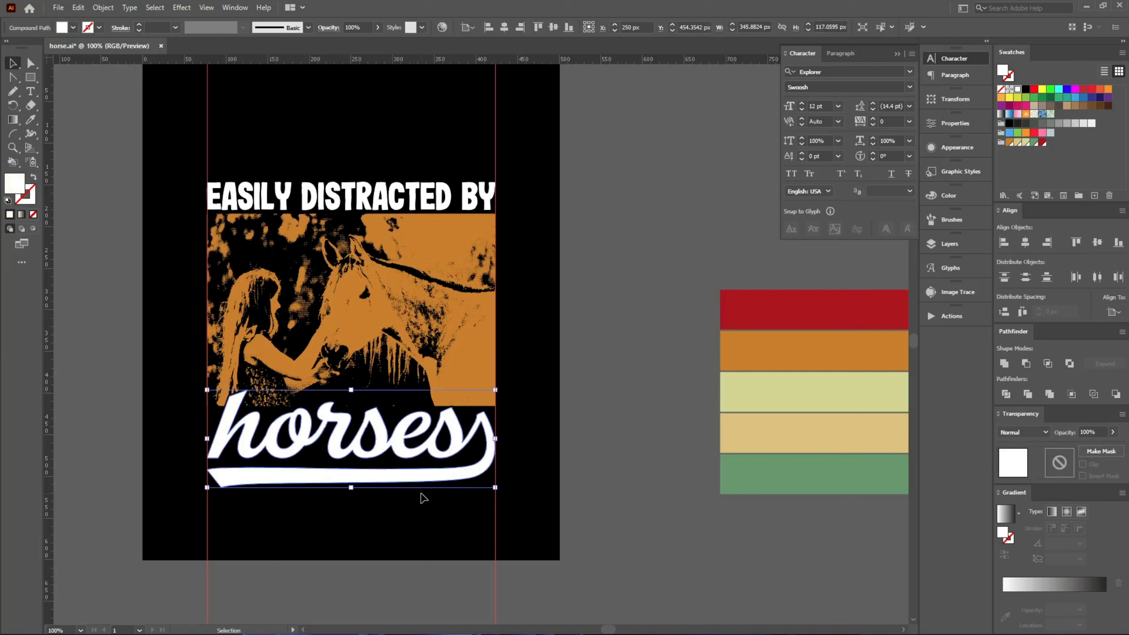
key(i)
click(729, 472)
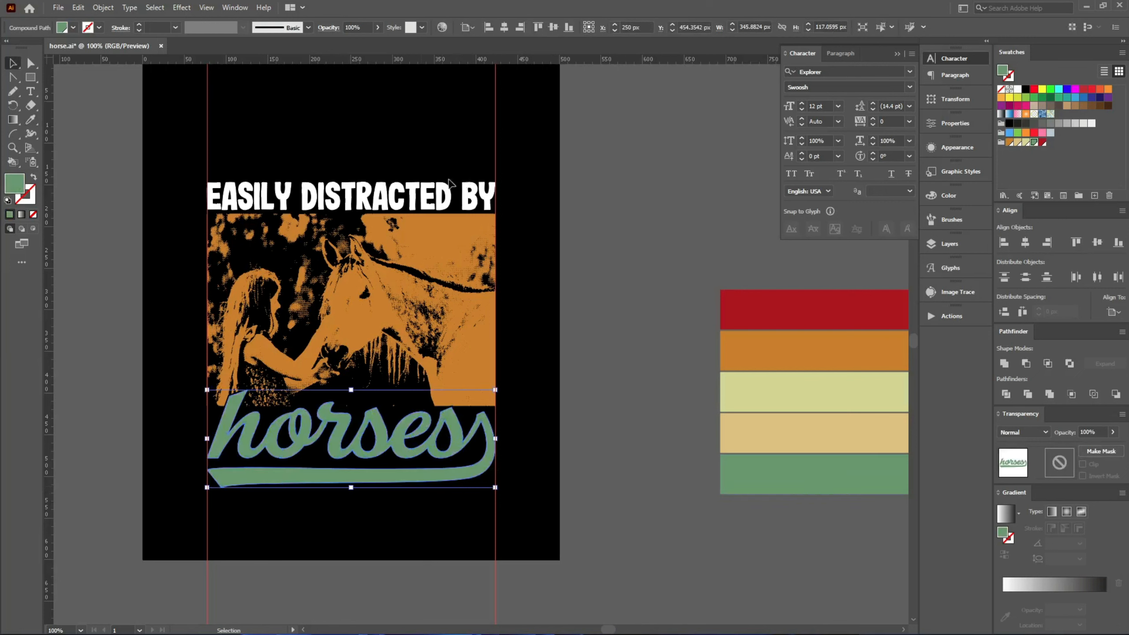
- Try the palette's pale yellow-green on the "EASILY DISTRACTED BY" headline
click(426, 194)
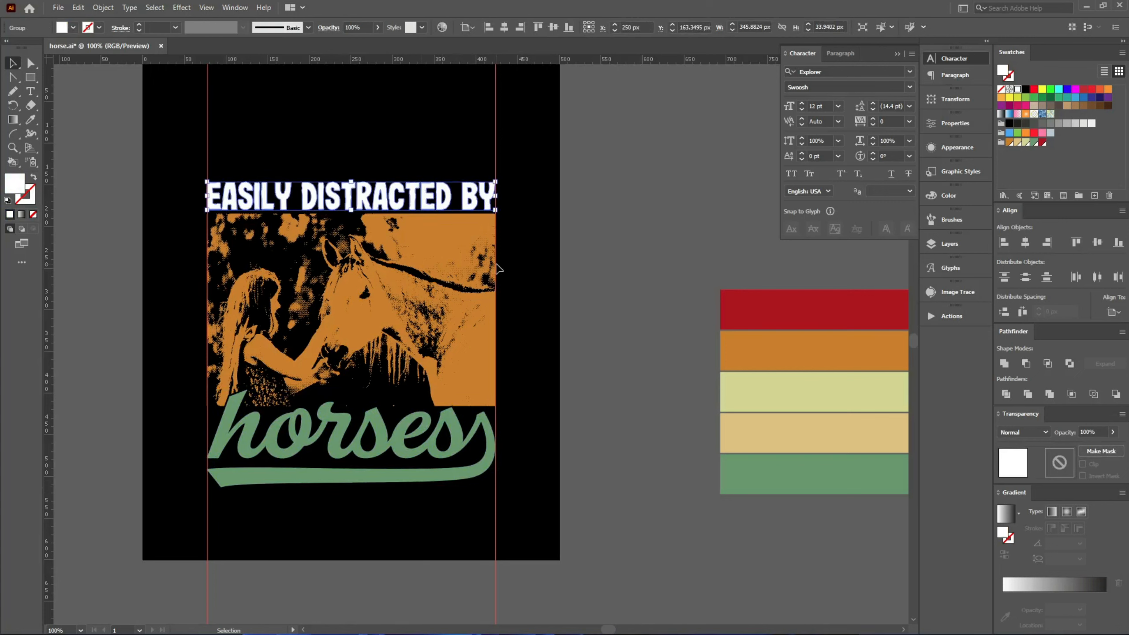
key(i)
click(836, 369)
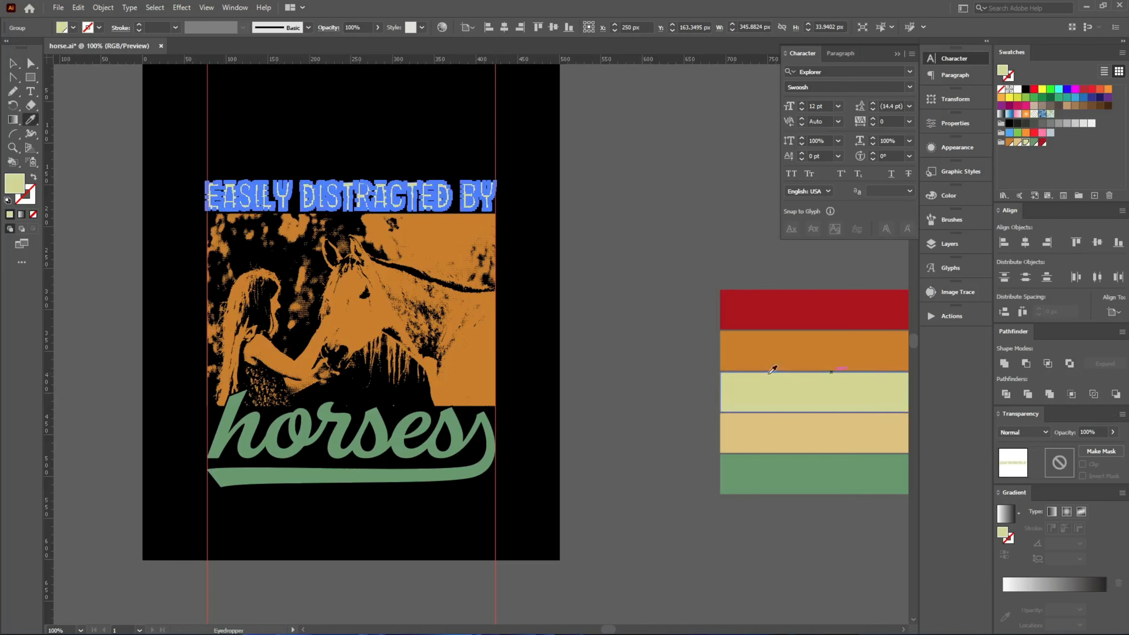
click(680, 374)
- Recolor the "EASILY DISTRACTED BY" headline by sampling the green of the "horses" lettering
click(451, 195)
key(i)
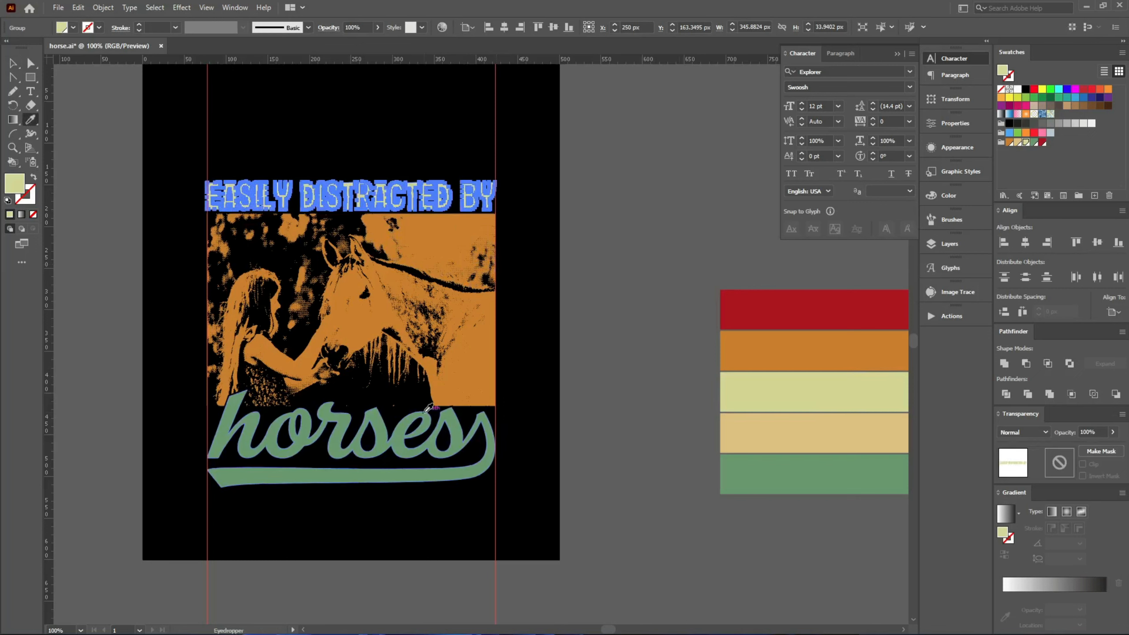
click(425, 414)
key(v)
click(538, 384)
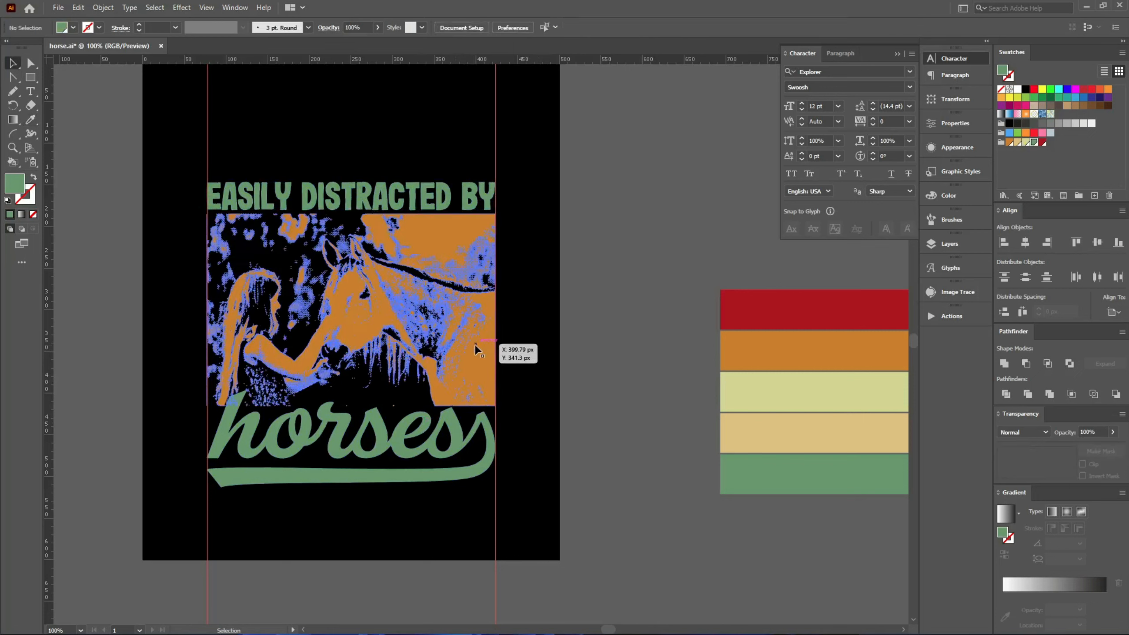
- Try the palette's tan color on the girl-and-horse graphic
click(475, 345)
key(i)
click(771, 409)
click(766, 420)
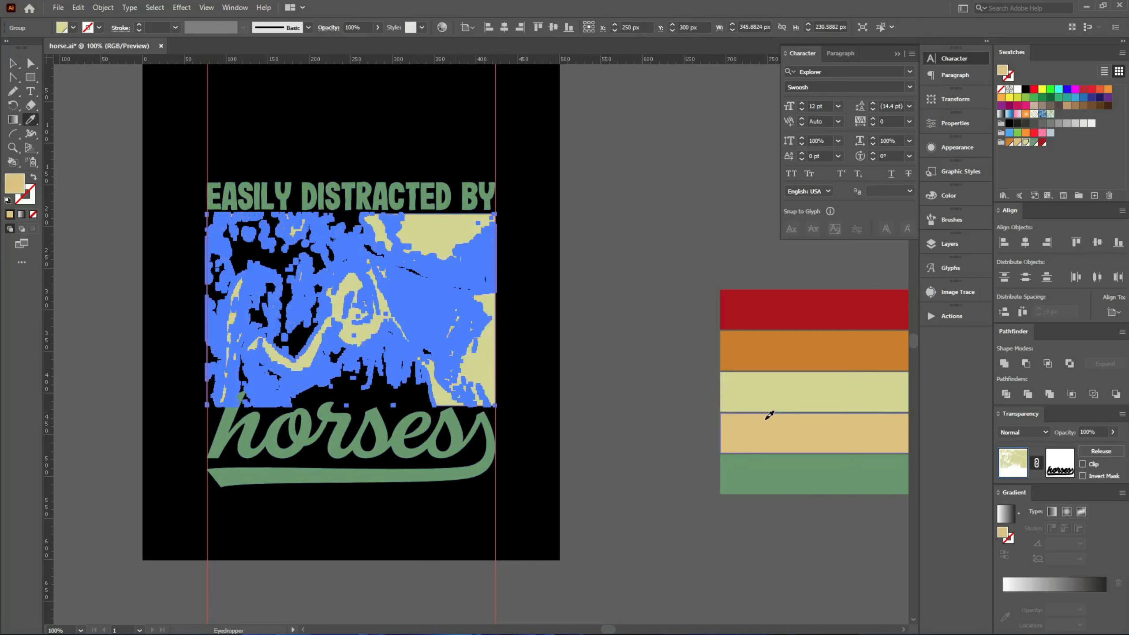
key(v)
click(646, 405)
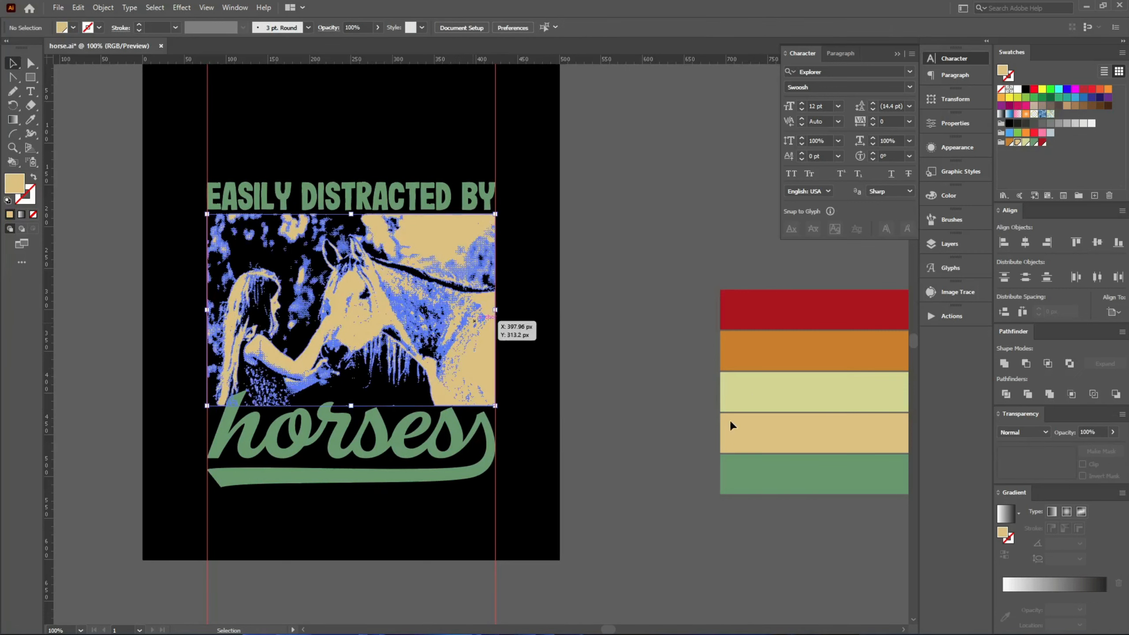
- Recolor the girl-and-horse graphic with the palette's pale yellow-green
key(i)
click(732, 402)
key(v)
click(600, 377)
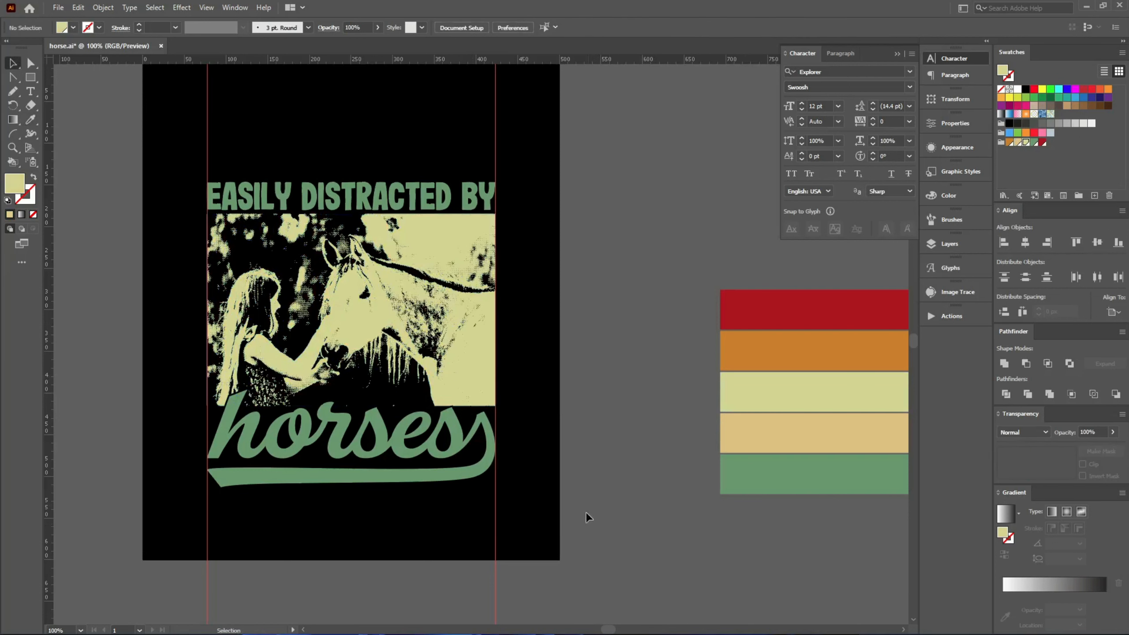
- Select the complete design, save the document, and check the halftone dots of the graphic up close
drag(559, 542, 169, 161)
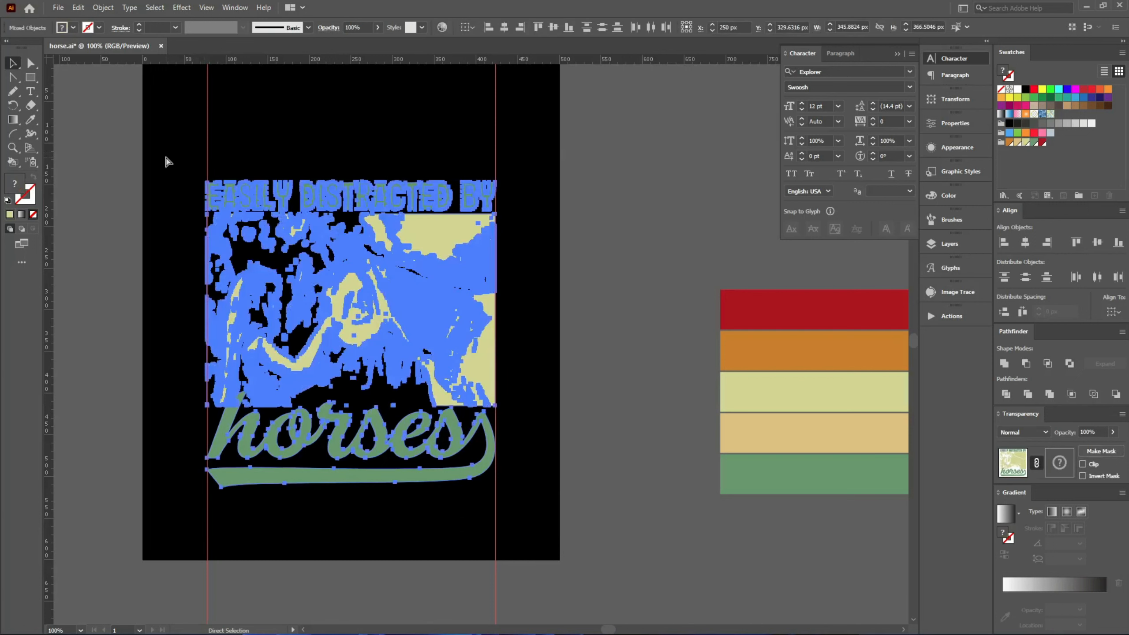
key(ctrl+g)
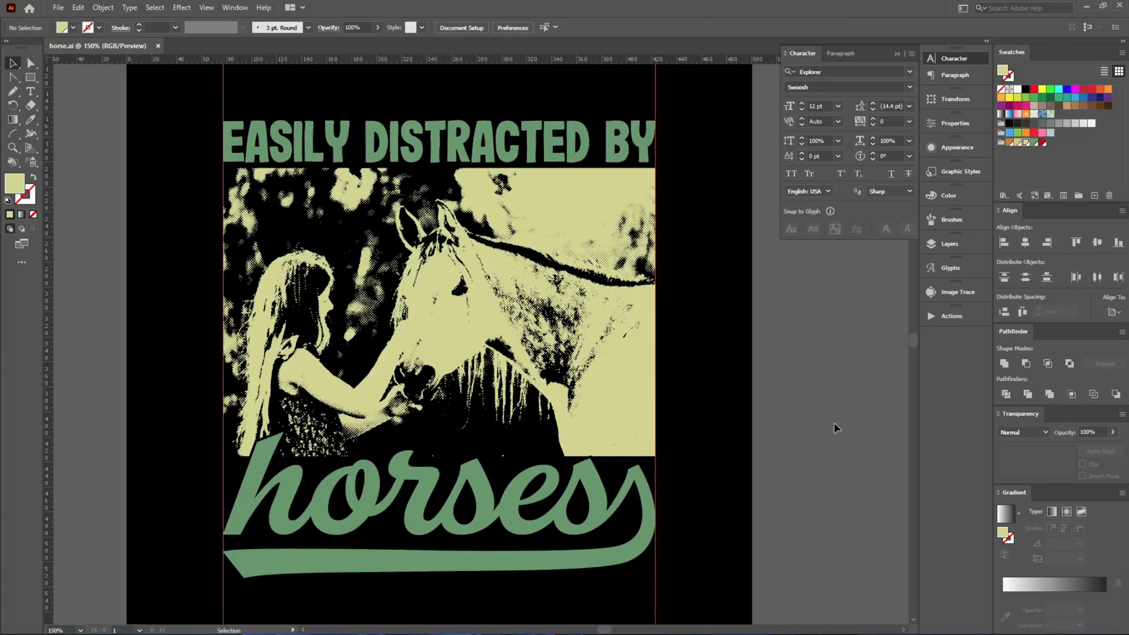
drag(177, 127, 231, 136)
click(752, 355)
scroll(279, 200, up, 9)
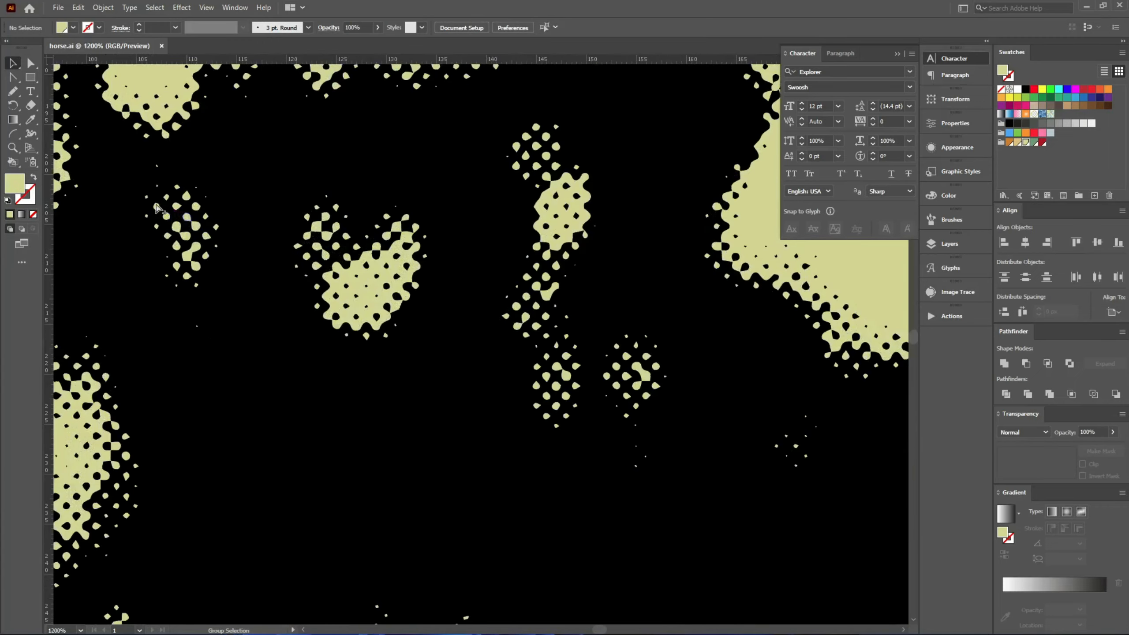
scroll(182, 210, down, 7)
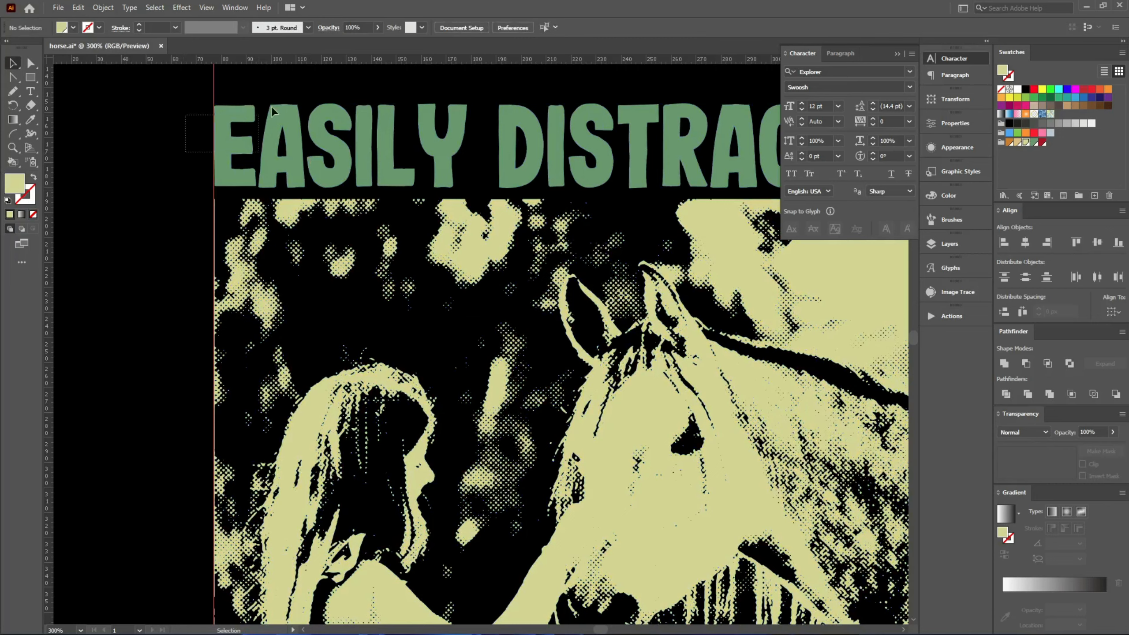
key(ctrl+1)
- Open Grunge Texture.ai and copy the round dotted halftone texture at the sheet's lower-right corner into the horse.ai document
click(202, 425)
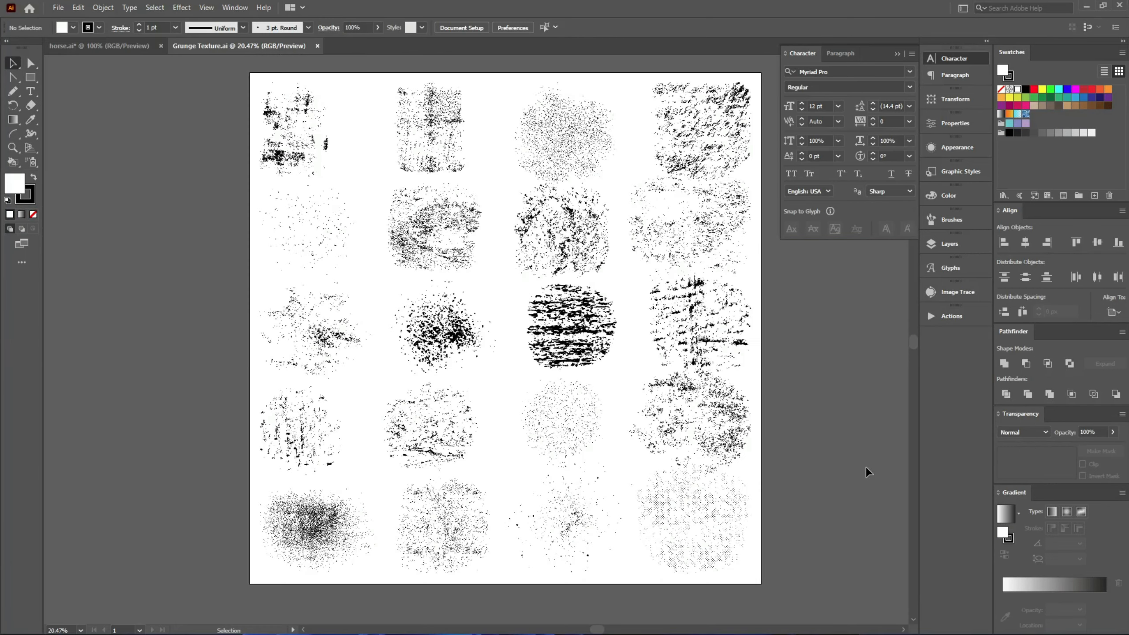
scroll(693, 416, up, 4)
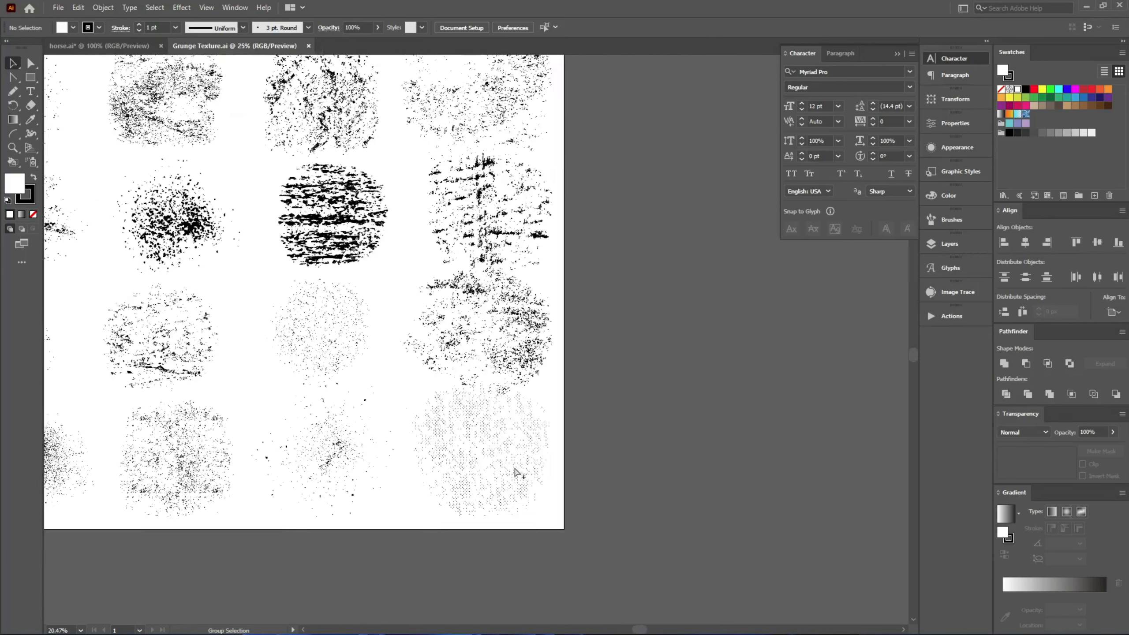
drag(427, 423, 111, 48)
drag(472, 440, 554, 475)
drag(614, 400, 334, 474)
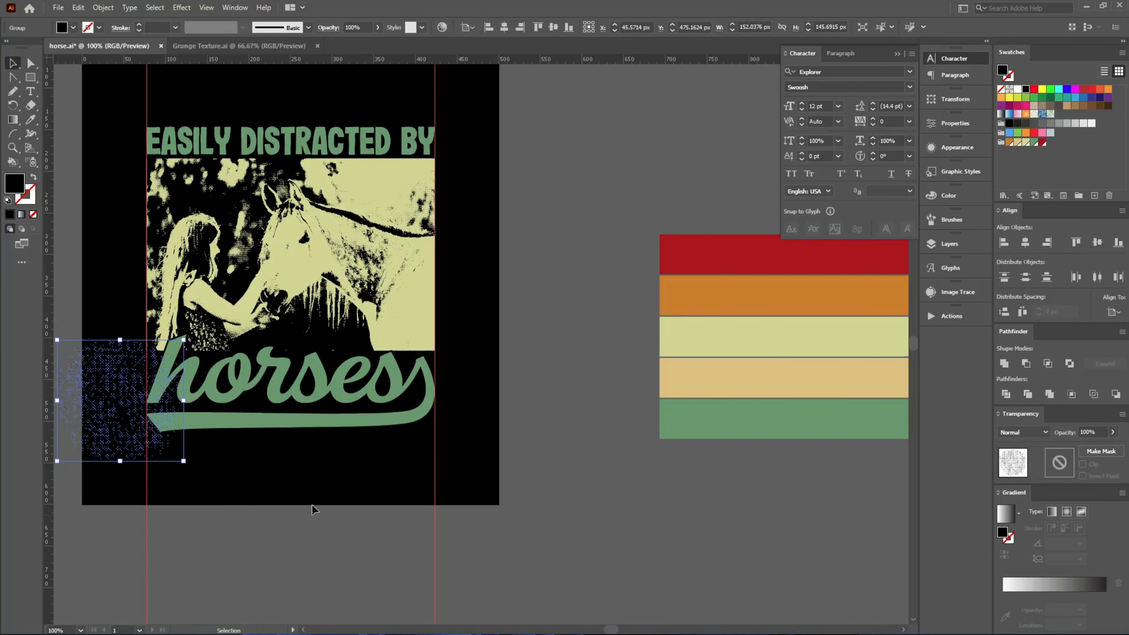
- Move the dotted texture over the left end of the "horses" lettering and swoosh
scroll(84, 429, up, 2)
drag(114, 372, 159, 359)
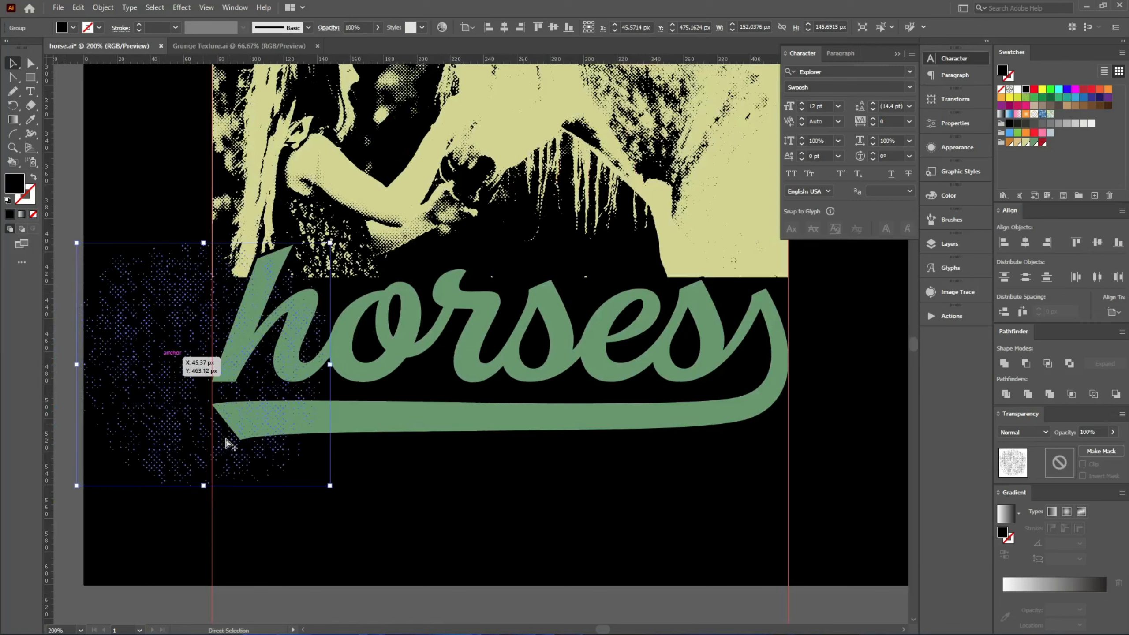
scroll(227, 442, down, 2)
- Group the "horses" lettering with the "EASILY DISTRACTED BY" headline
click(431, 429)
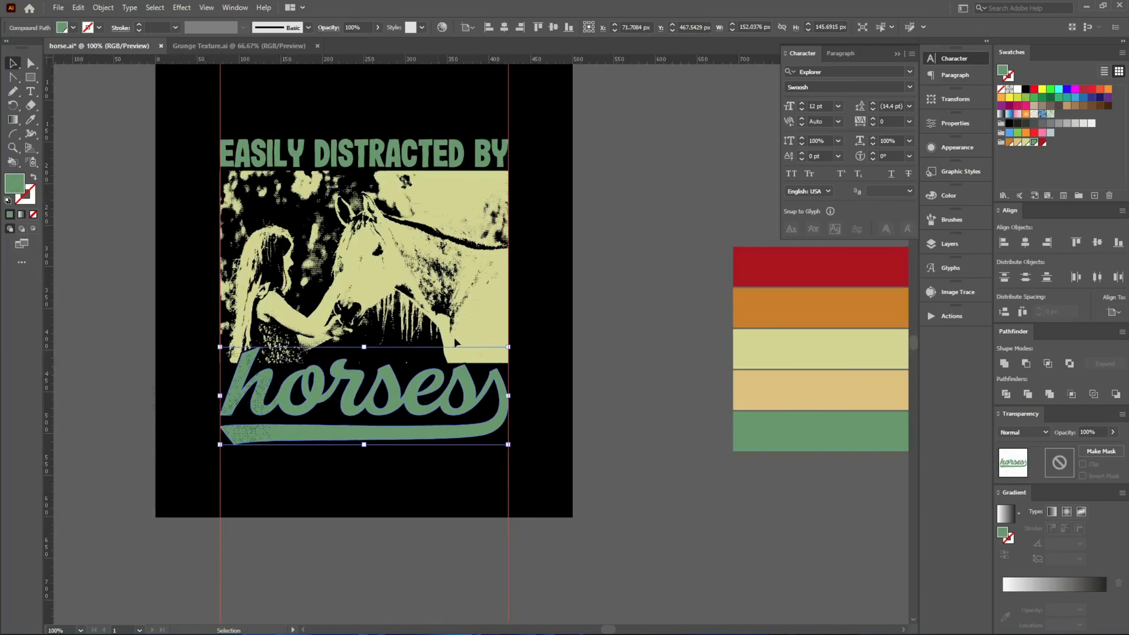
shift+click(457, 164)
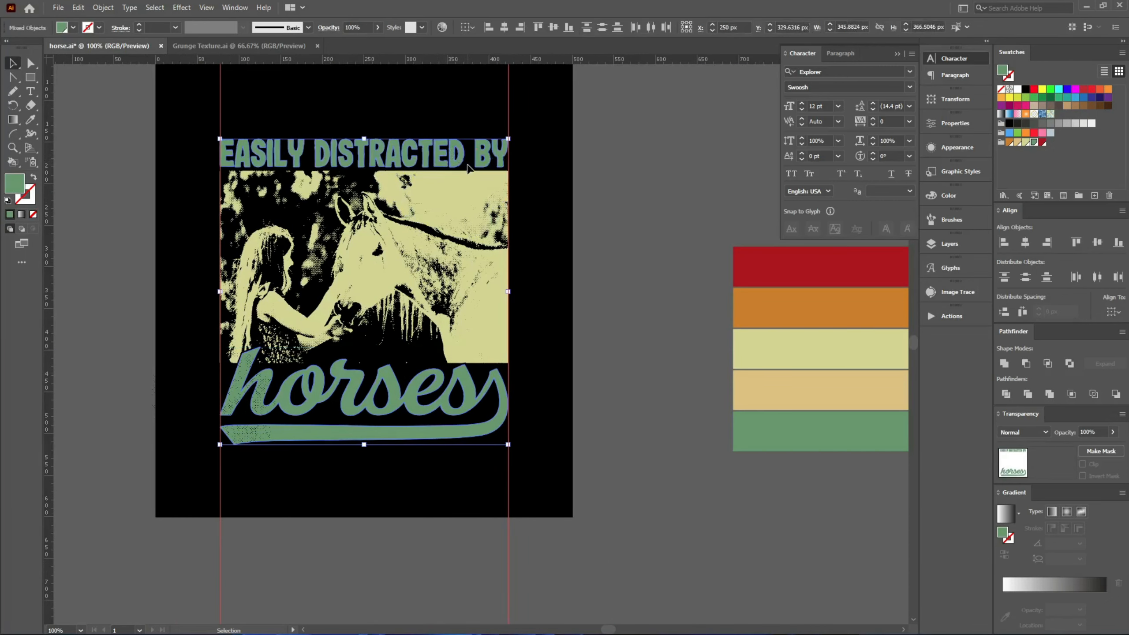
click(576, 494)
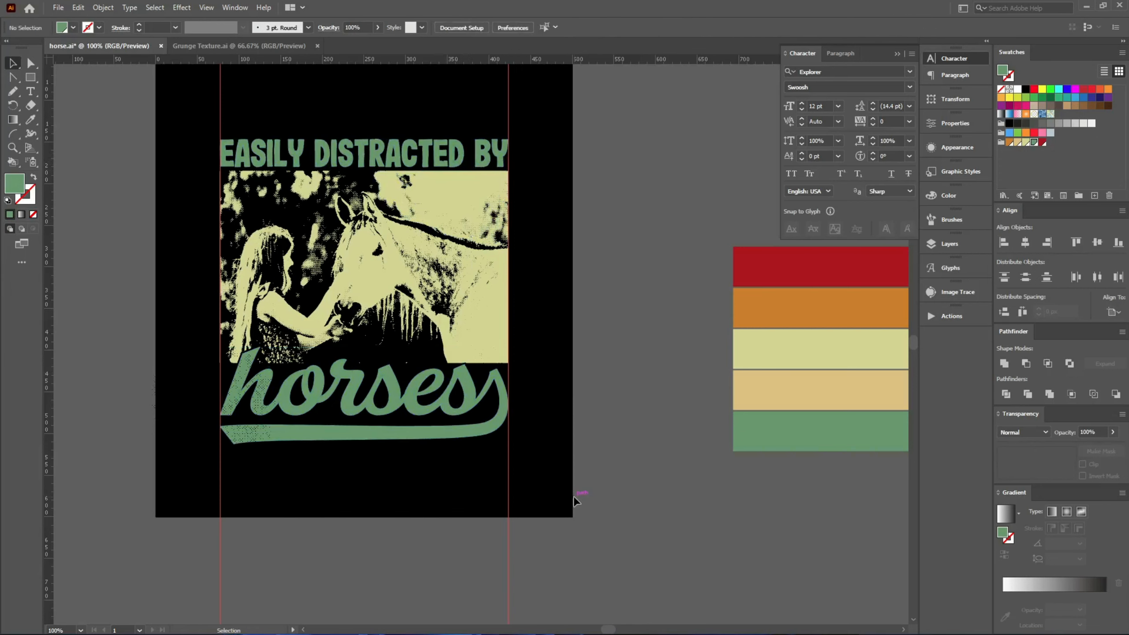
- Select the black dotted texture beside the "h" and cut it from the artwork
scroll(212, 433, up, 3)
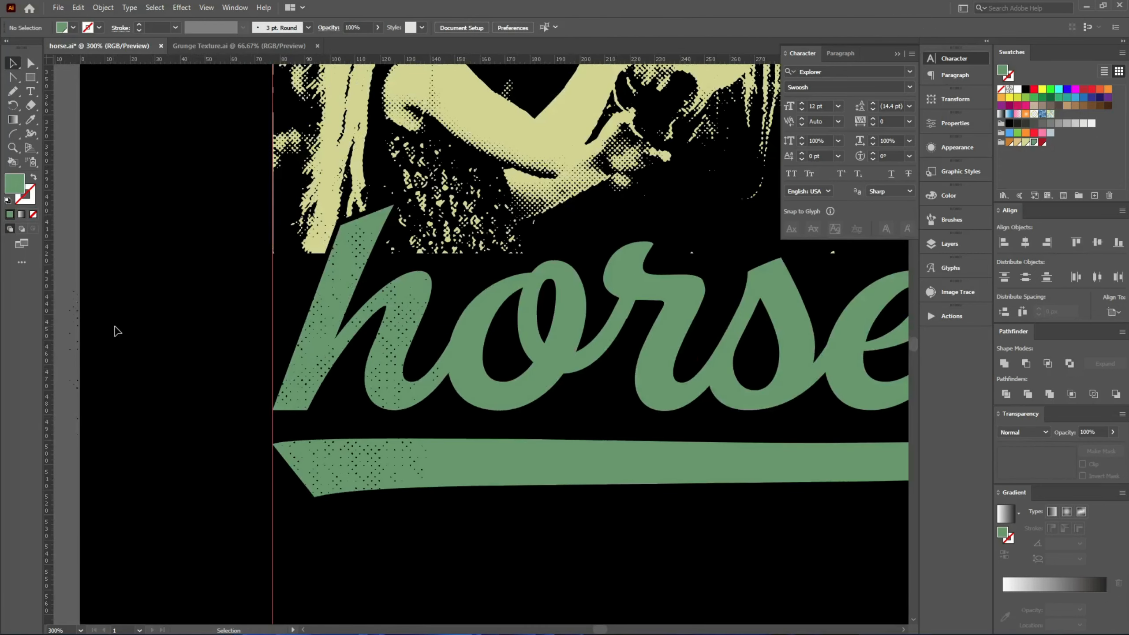
click(118, 331)
key(a)
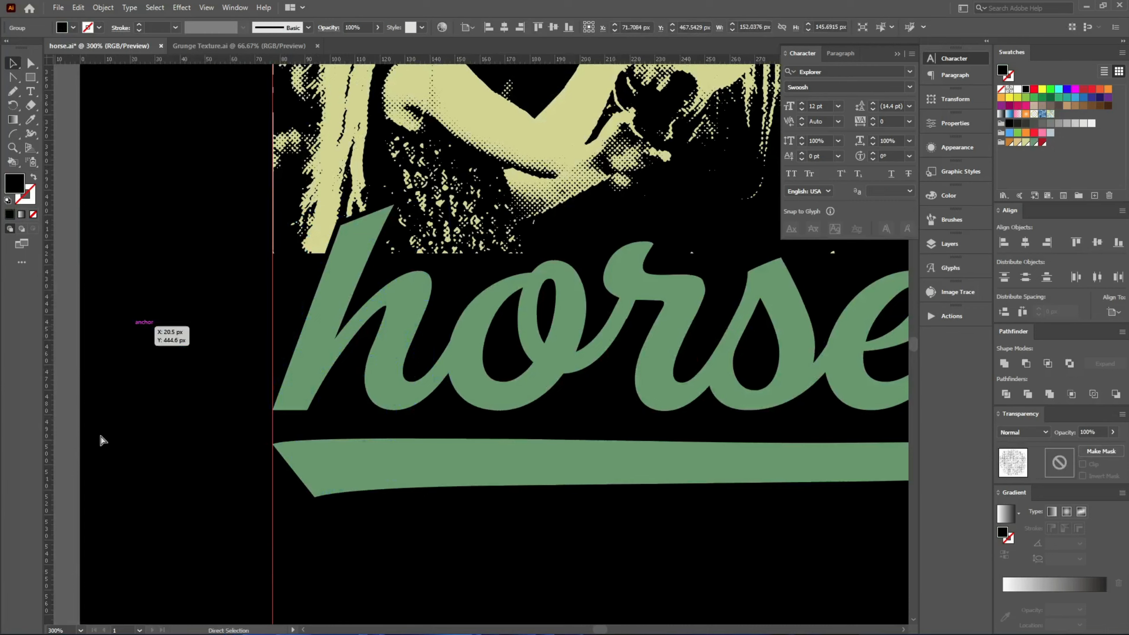
- Add an opacity mask with Clip off to the green headline-and-lettering group, and open the mask for editing
scroll(100, 441, down, 2)
drag(195, 525, 267, 438)
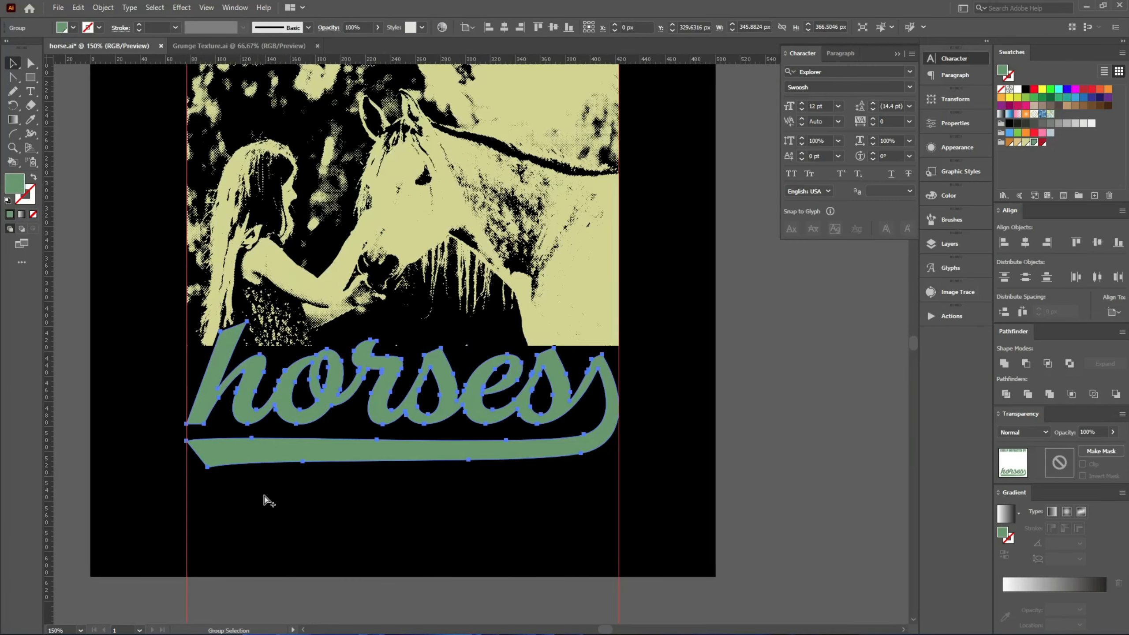
scroll(267, 500, down, 1)
key(v)
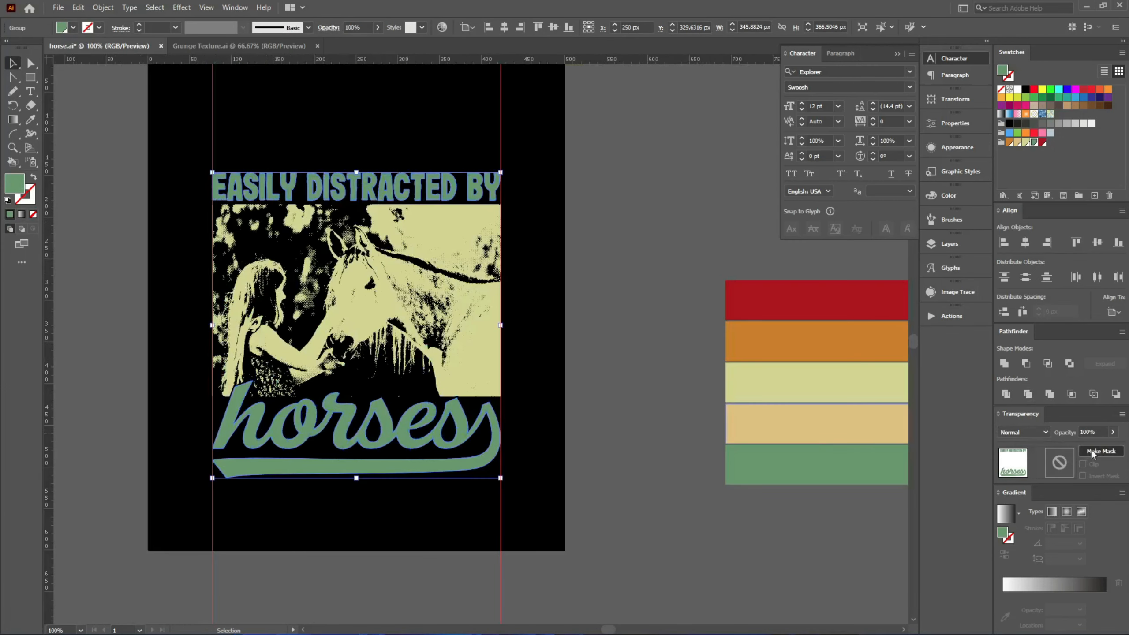
click(1090, 450)
click(1083, 464)
click(1066, 468)
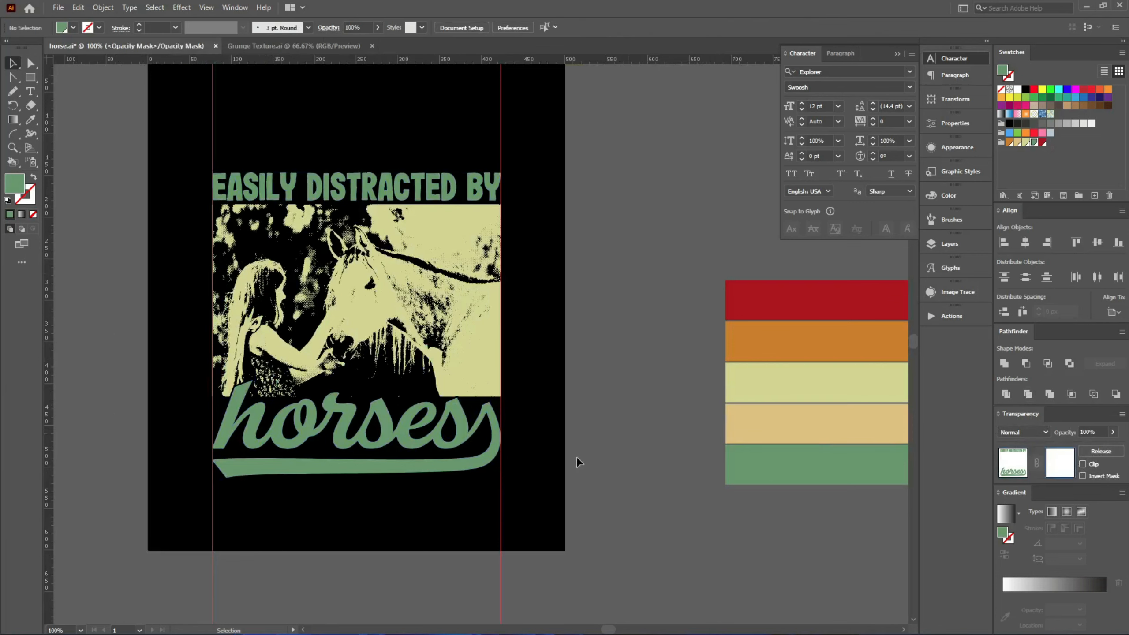
- Paste the dotted texture in place inside the mask, move it to about X 76, Y 461 px, and enlarge it over the "h"
key(ctrl+f)
scroll(213, 490, up, 2)
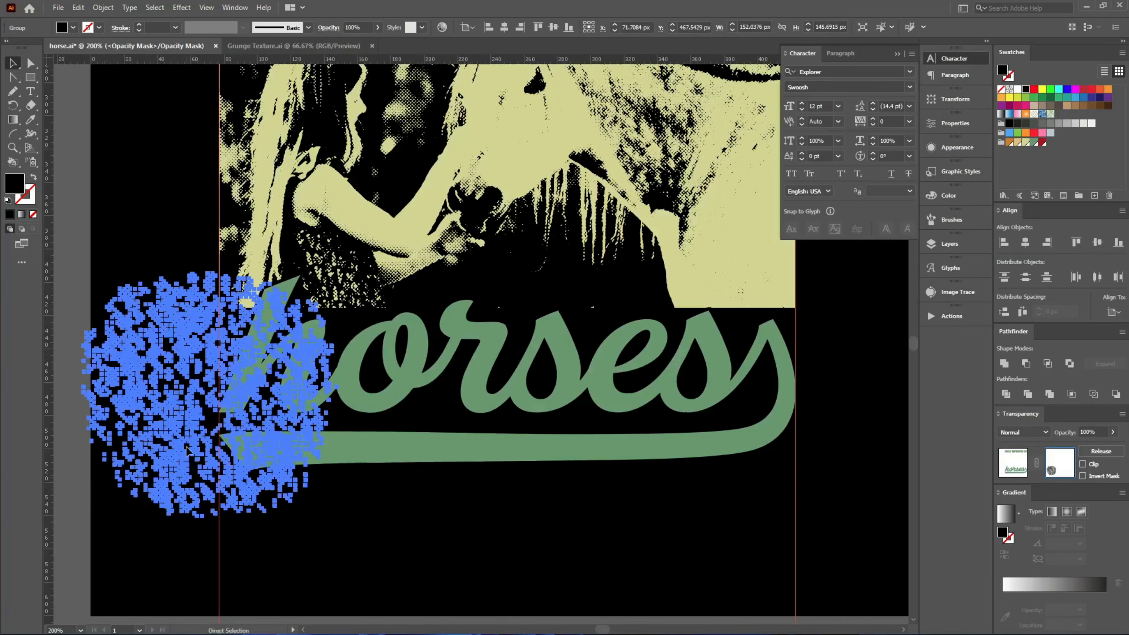
drag(207, 366, 214, 355)
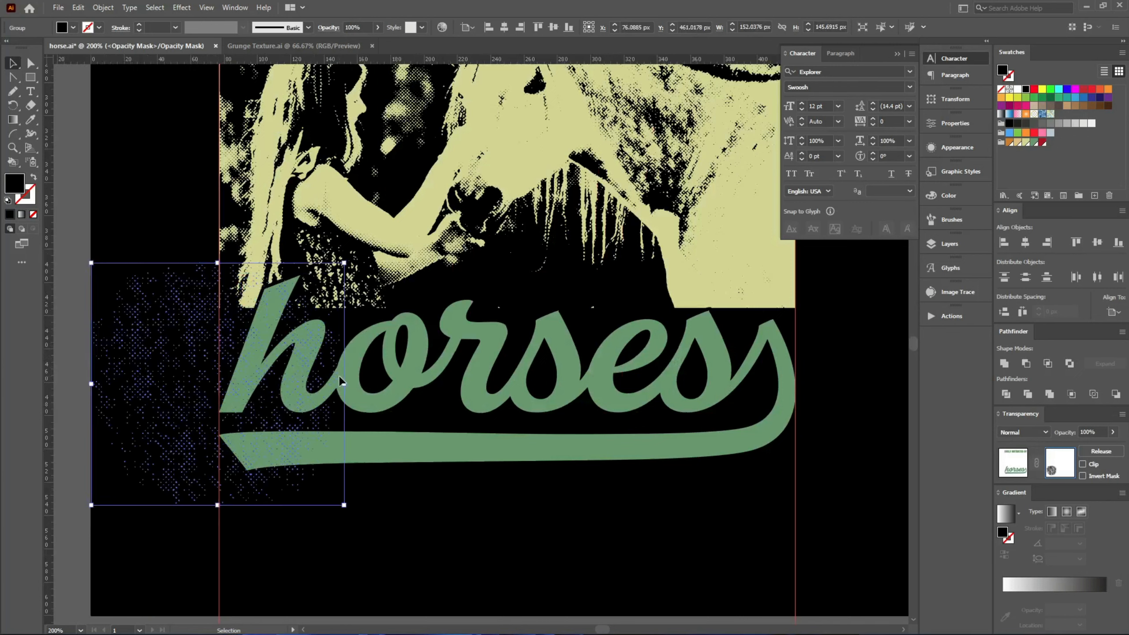
drag(341, 384, 386, 384)
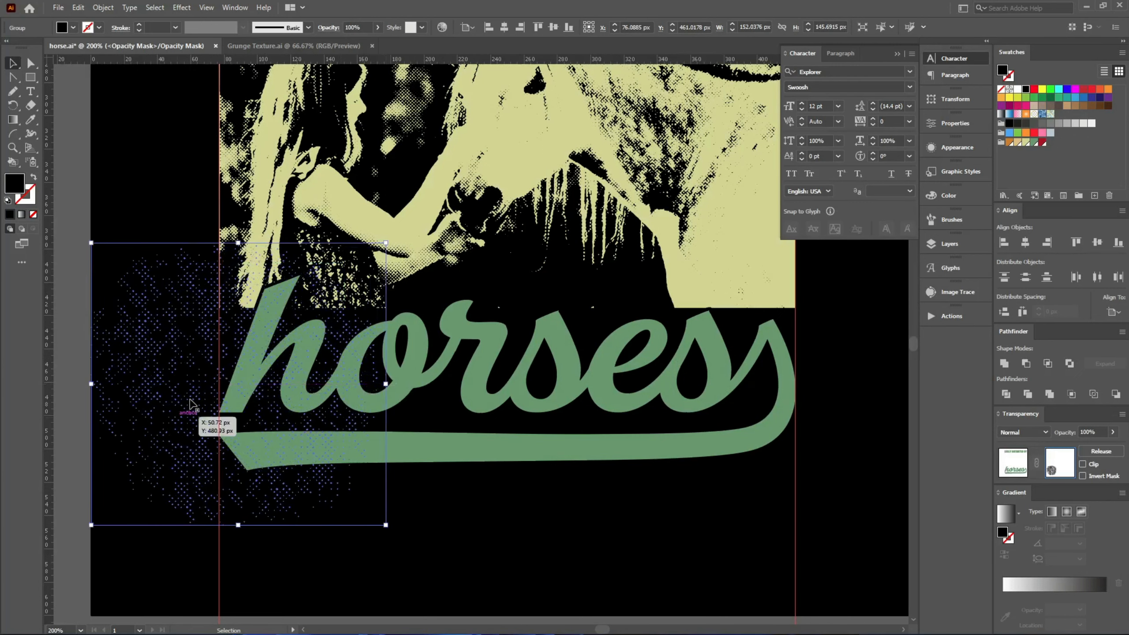
- Duplicate the dotted texture to the right inside the mask and repeat the copy along the lettering to its final "s"
drag(190, 403, 385, 408)
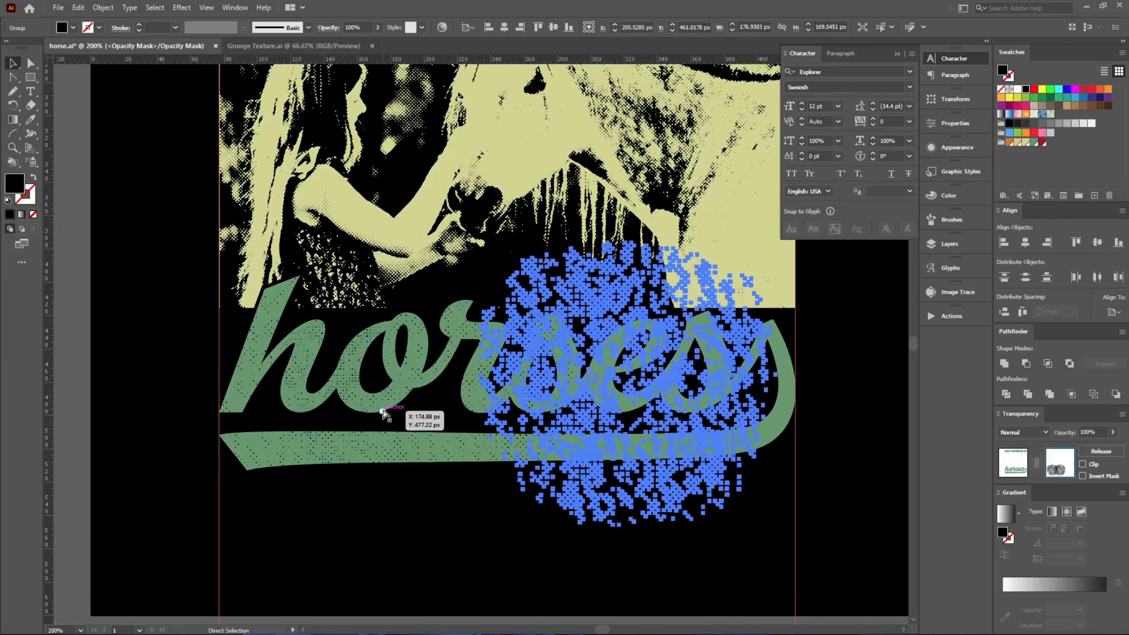
key(ctrl+d)
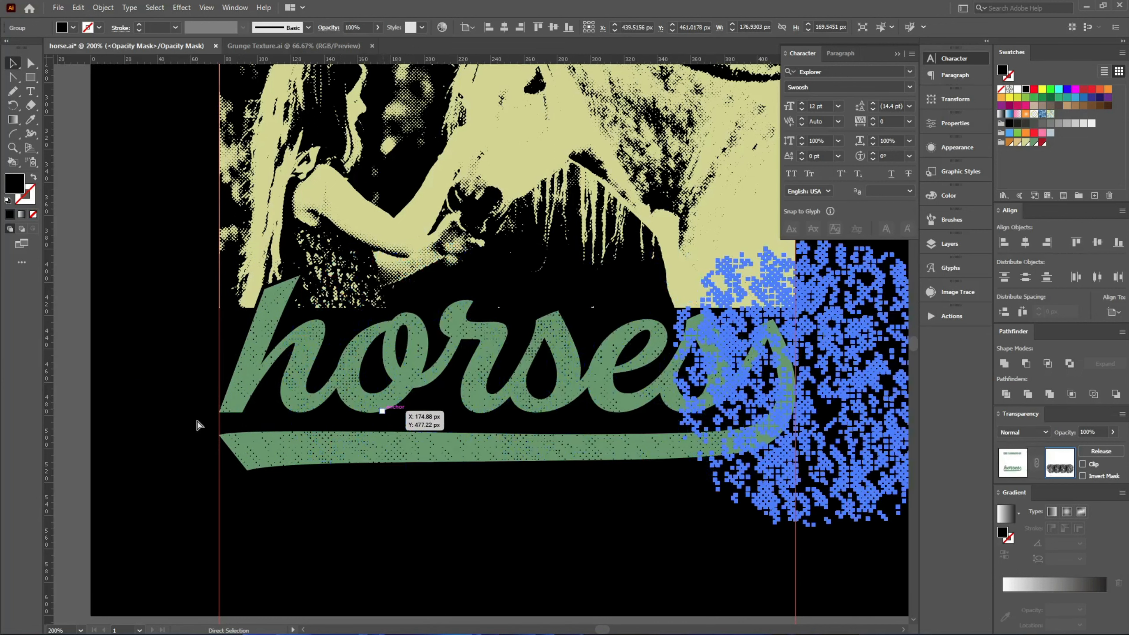
scroll(196, 423, down, 1)
click(769, 537)
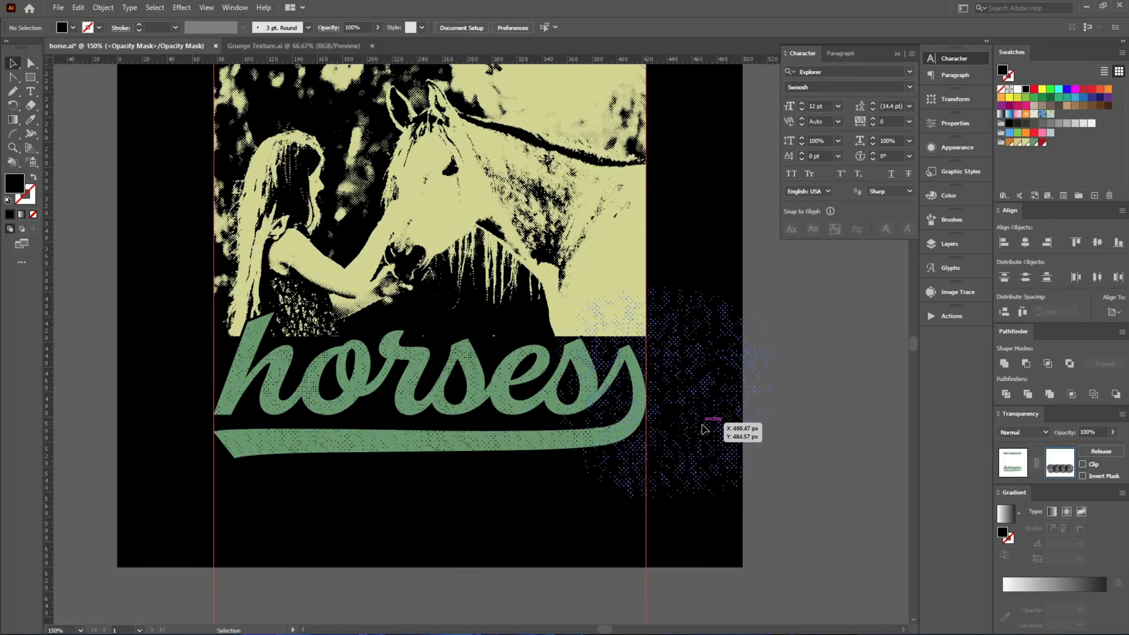
- Add two more overlapping copies of the dotted texture, slightly lower, over the middle and the "h" of the lettering
drag(711, 434, 419, 461)
drag(418, 461, 281, 473)
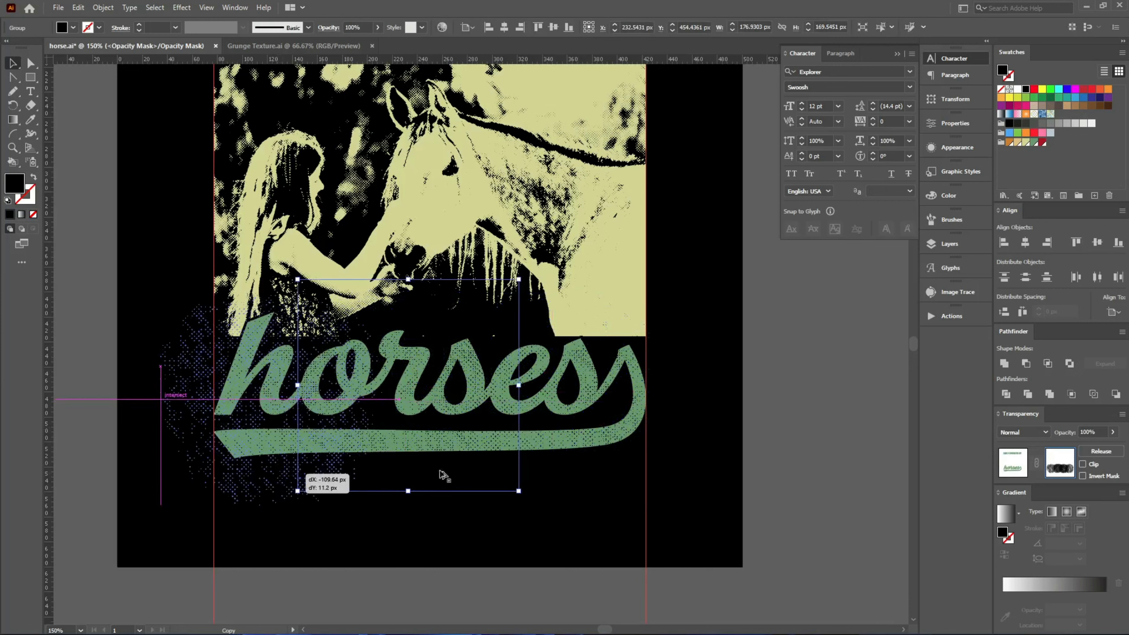
click(719, 490)
click(836, 543)
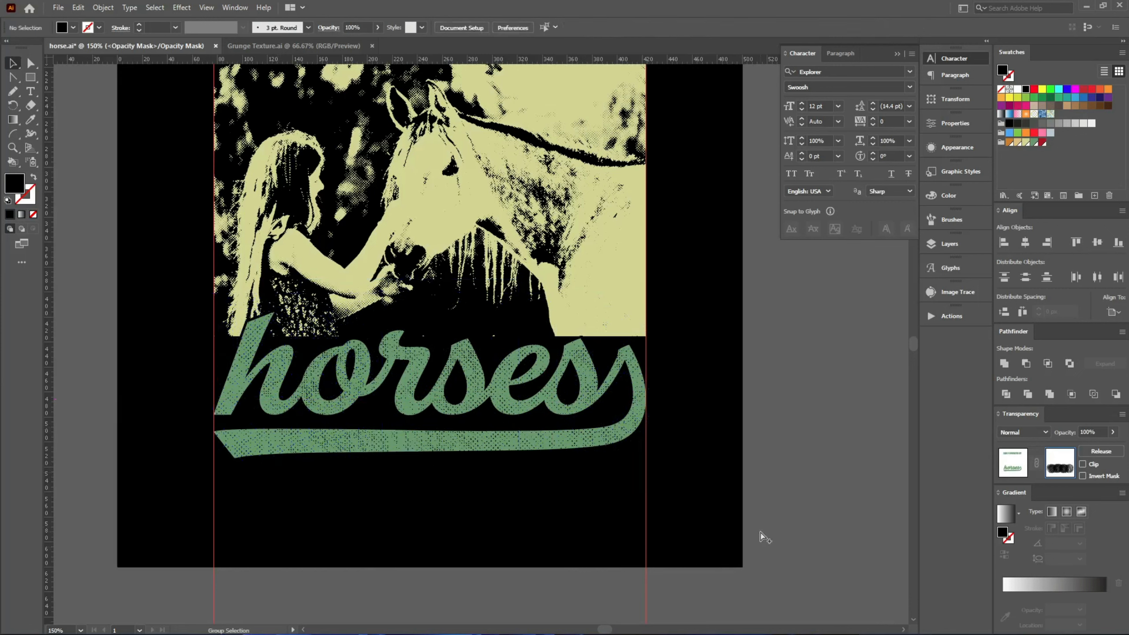
- Copy the whole row of dotted textures about 276 px upward over the "EASILY DISTRACTED BY" headline
scroll(760, 537, down, 1)
click(573, 467)
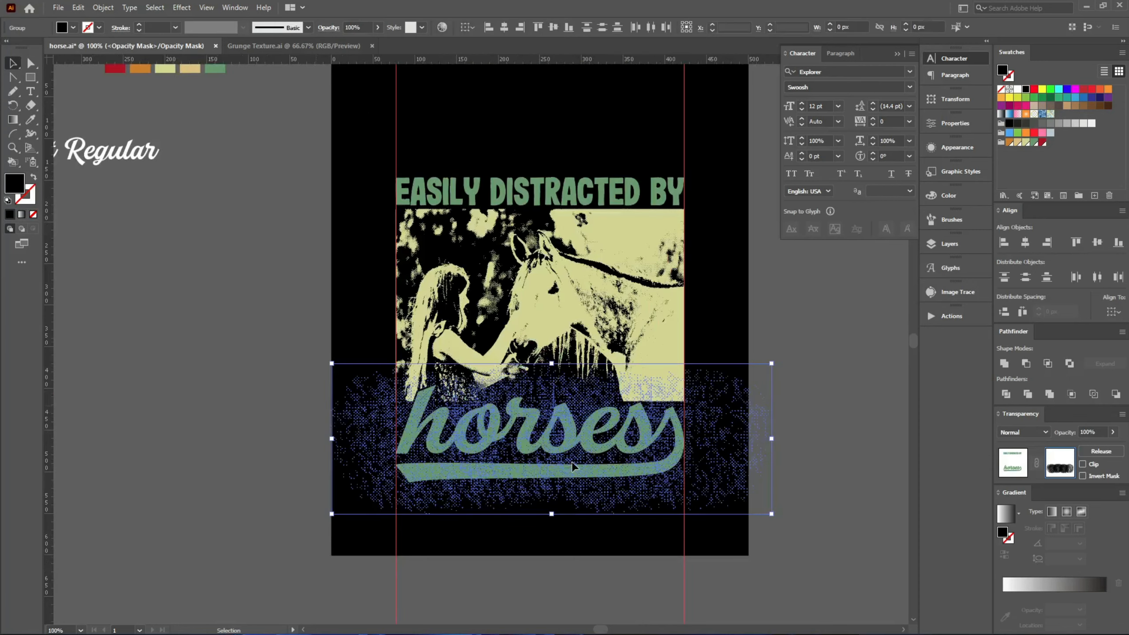
drag(554, 432, 554, 239)
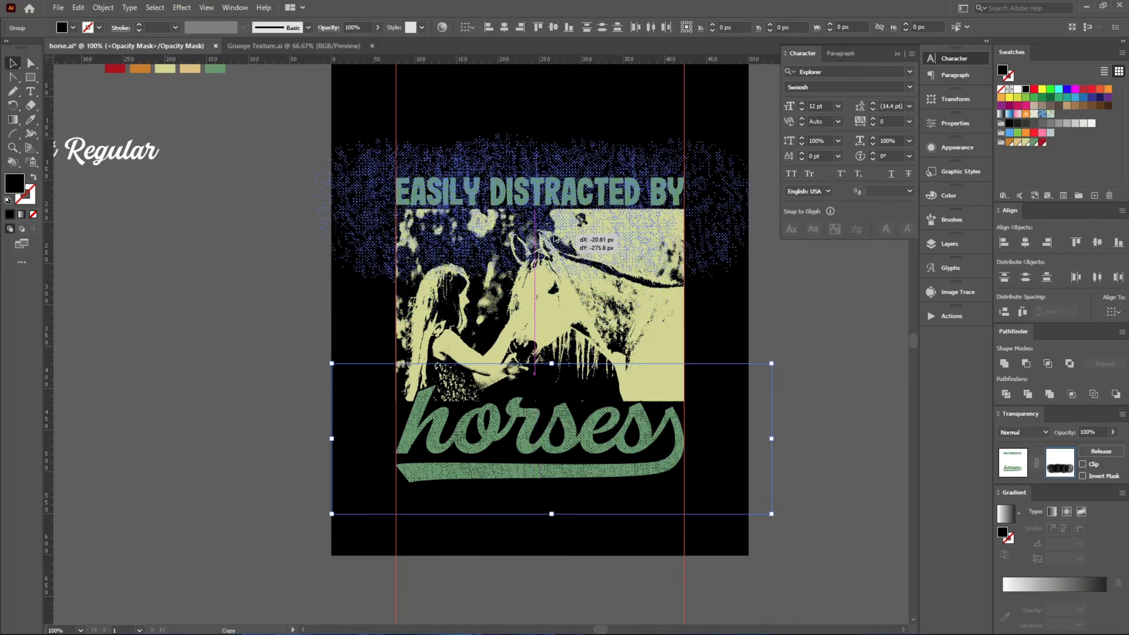
click(832, 415)
- Nudge the dotted texture over "BY" slightly to the right and leave mask editing for the artwork
scroll(664, 112, up, 2)
scroll(222, 244, up, 5)
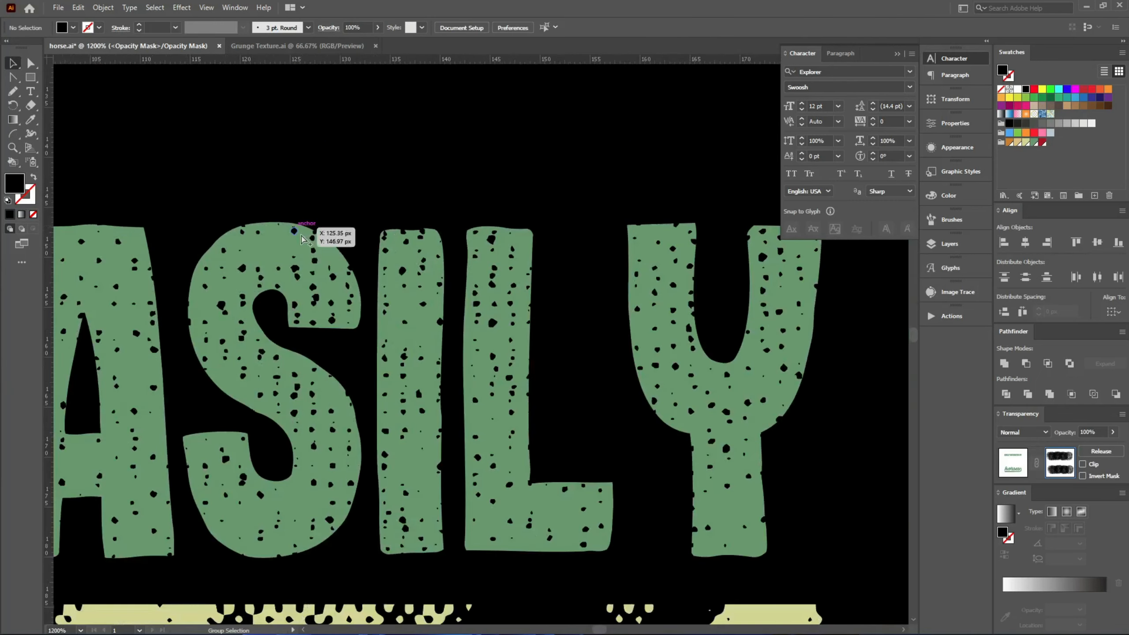
scroll(301, 239, down, 6)
scroll(704, 337, up, 1)
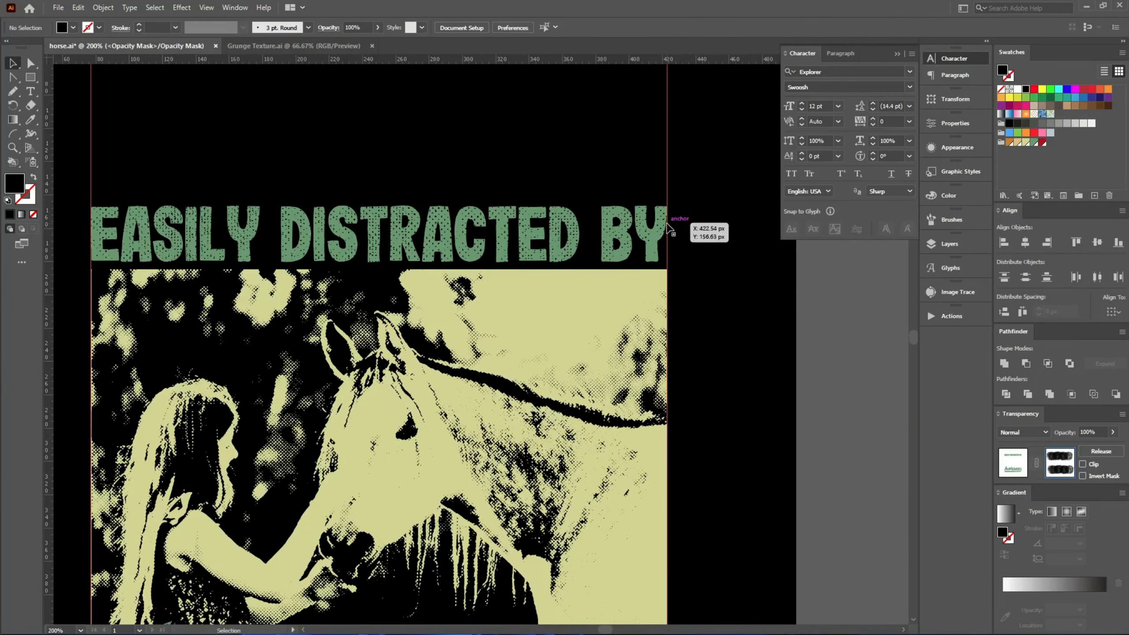
click(713, 240)
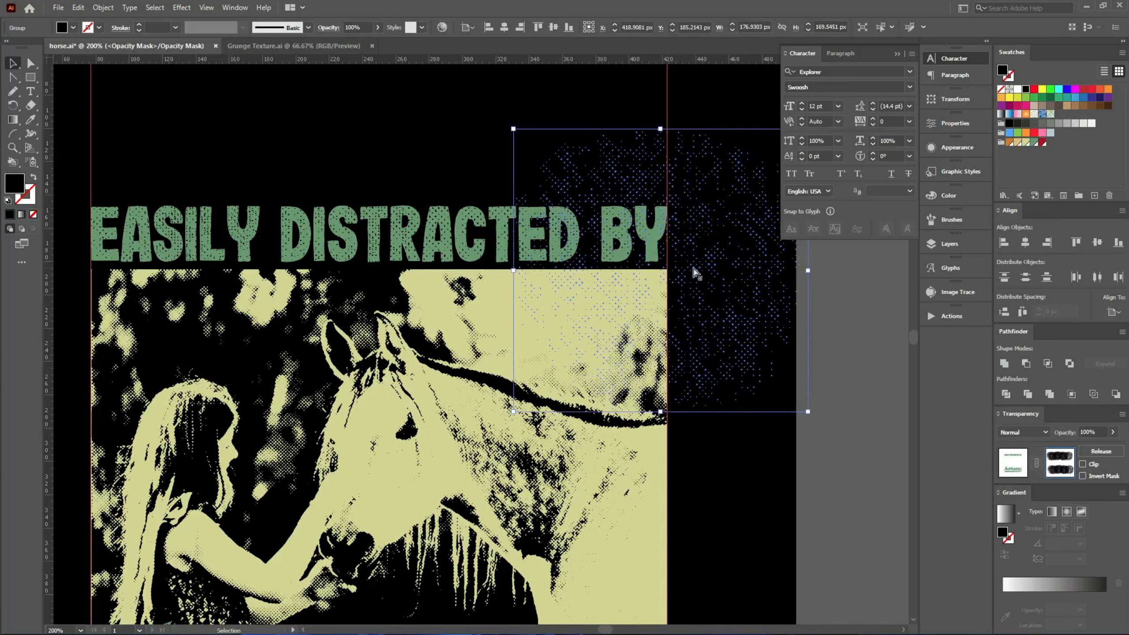
drag(693, 268, 700, 269)
click(1009, 471)
click(786, 440)
scroll(713, 378, down, 1)
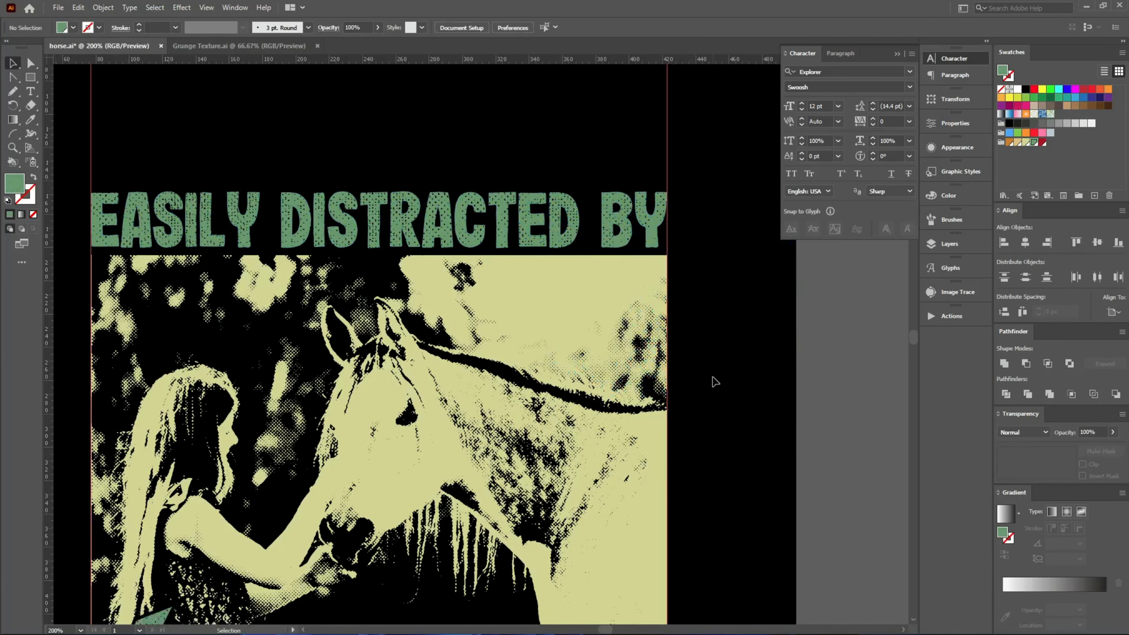
- Select the girl-and-horse picture and open its opacity mask for editing
scroll(715, 381, down, 1)
click(558, 279)
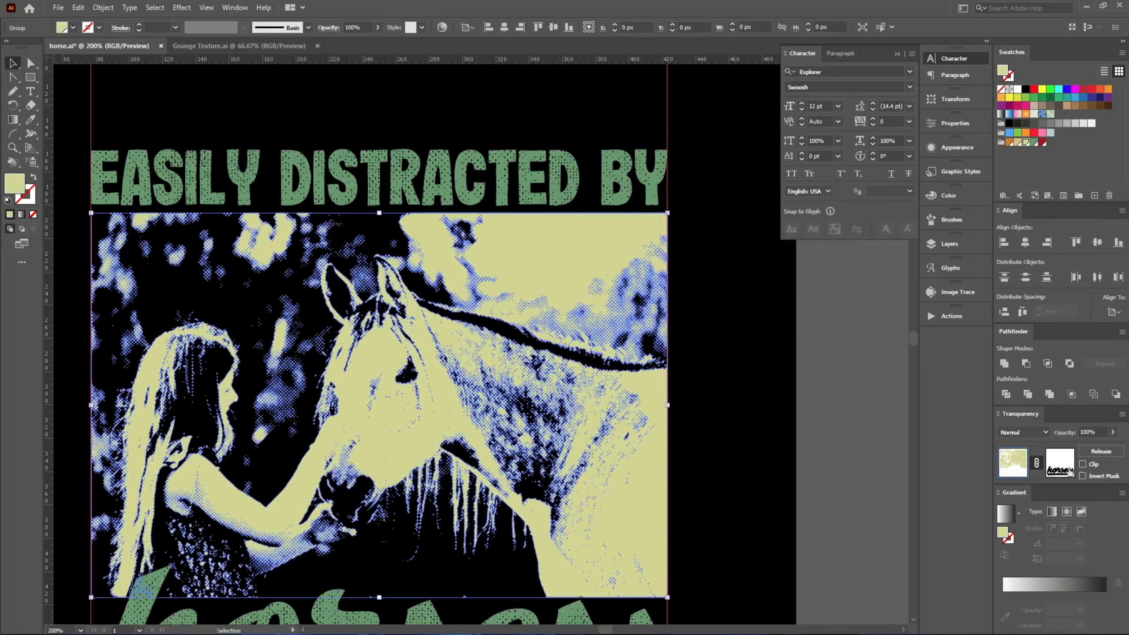
click(1060, 464)
click(784, 471)
- Paste the dotted texture into the picture's mask at about X 387, Y 268 px, over the area above the horse's back
scroll(555, 262, up, 7)
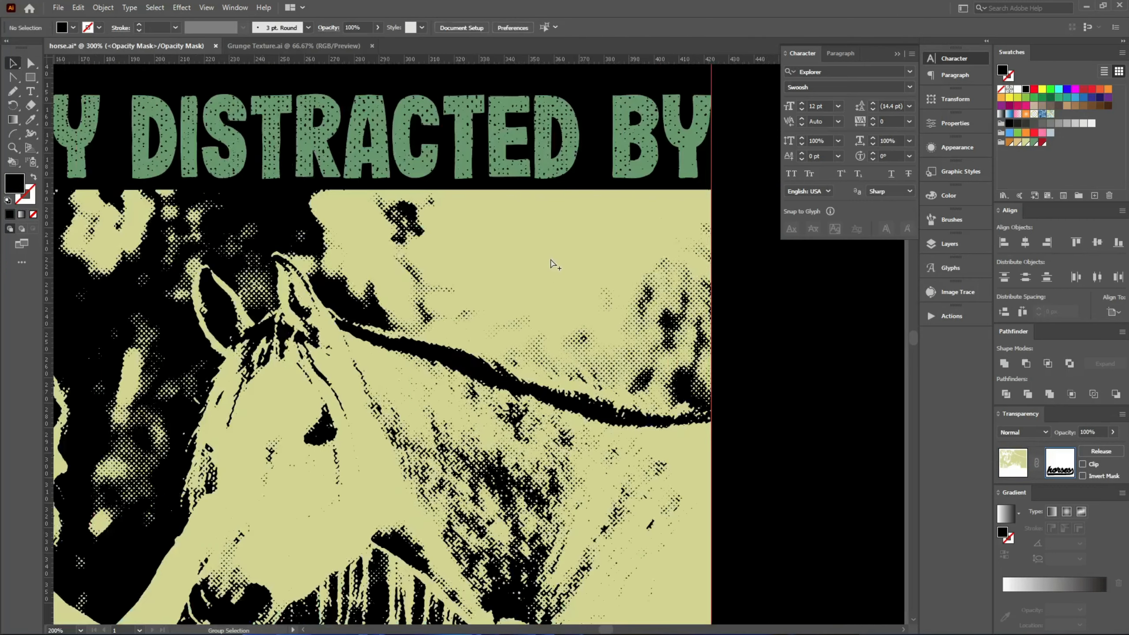
scroll(432, 255, down, 4)
scroll(497, 329, down, 5)
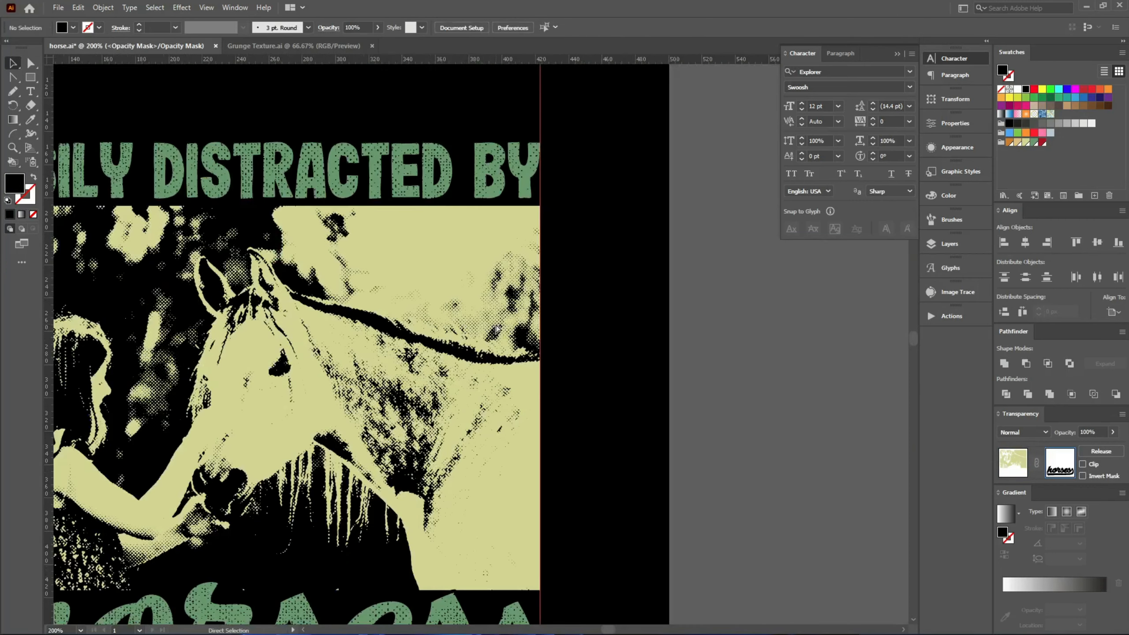
key(v)
click(496, 328)
scroll(529, 328, up, 2)
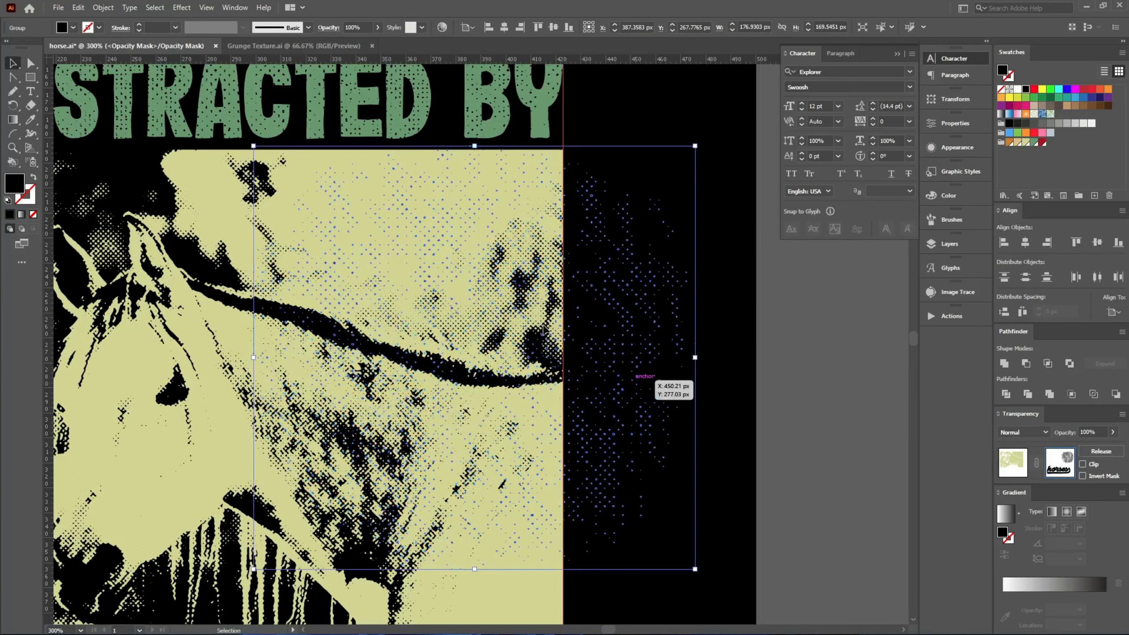
click(705, 309)
scroll(675, 273, down, 2)
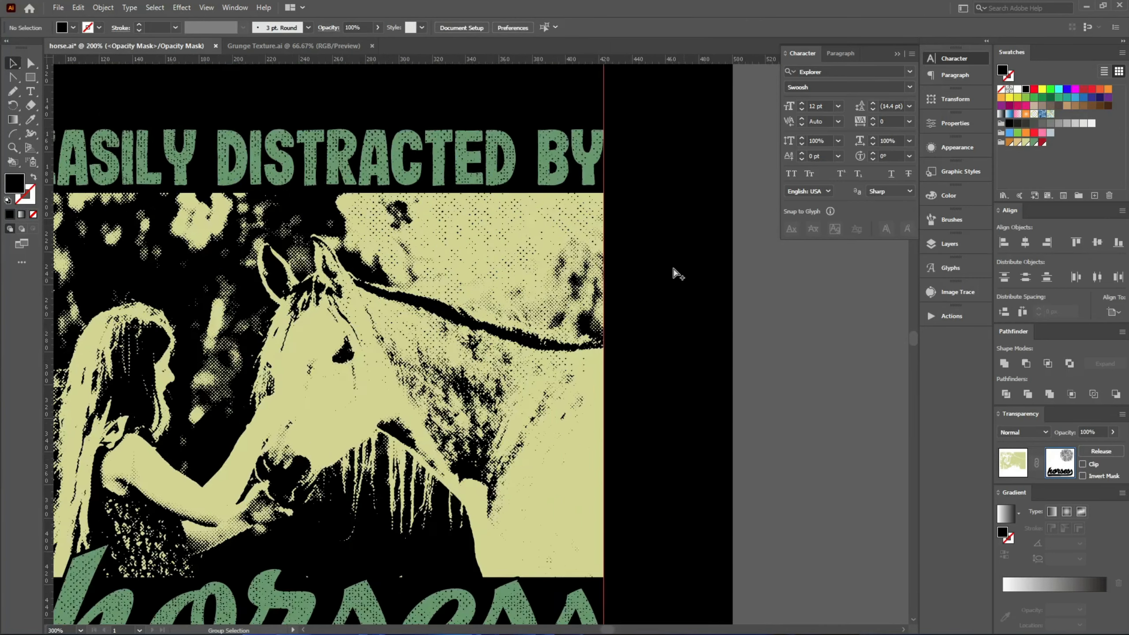
- Copy the dotted texture over the horse's body, its head and the girl inside the mask, and return to the artwork
scroll(676, 274, down, 1)
drag(549, 233, 595, 395)
drag(626, 460, 421, 401)
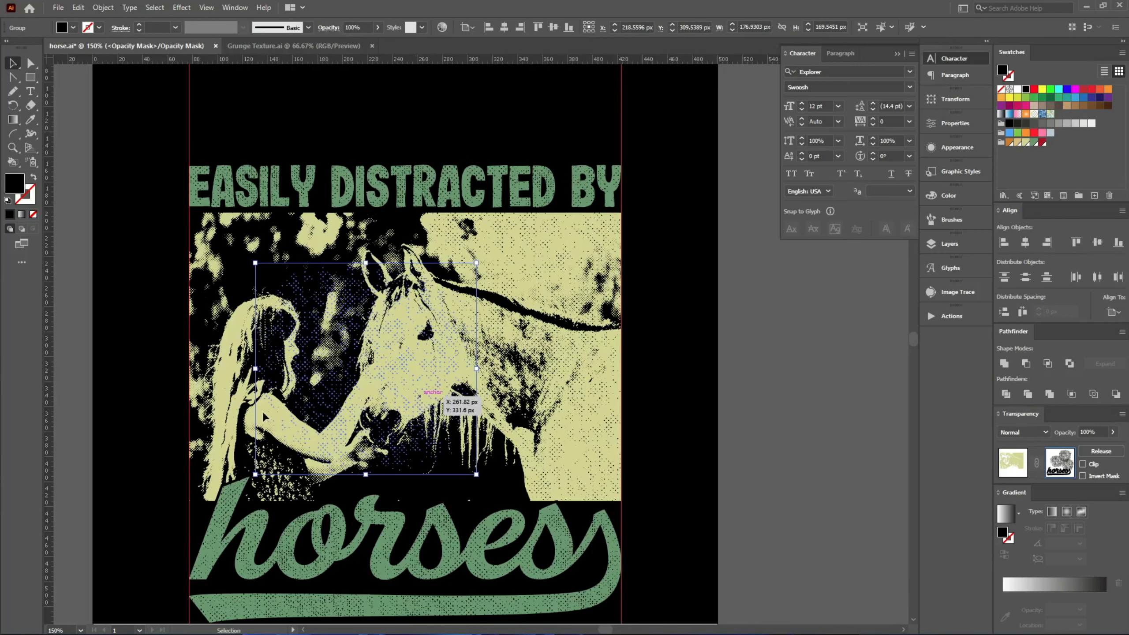
drag(255, 474, 132, 535)
click(730, 412)
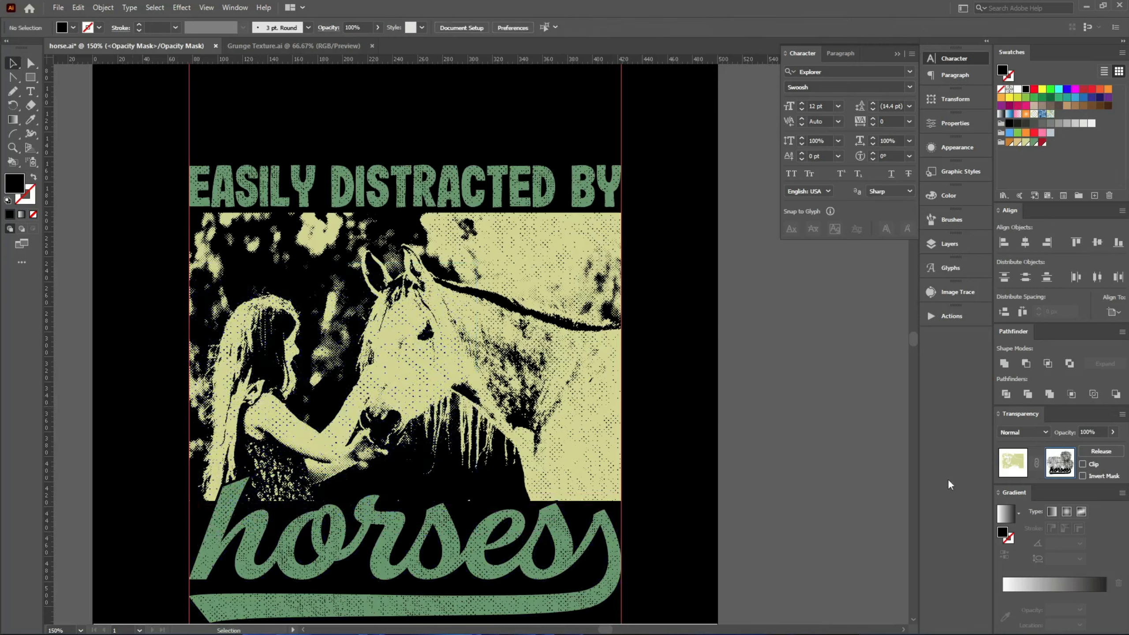
click(1016, 467)
click(842, 450)
scroll(356, 317, down, 2)
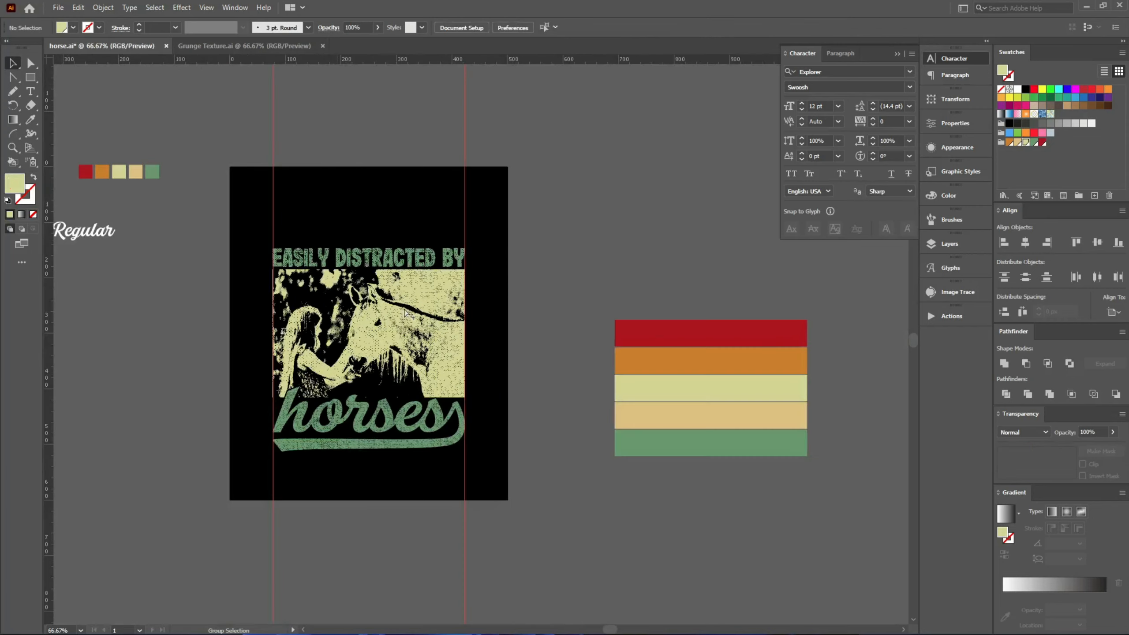
- Group the headline, the girl-and-horse picture and the "horses" lettering together
scroll(411, 312, up, 1)
drag(580, 539, 171, 187)
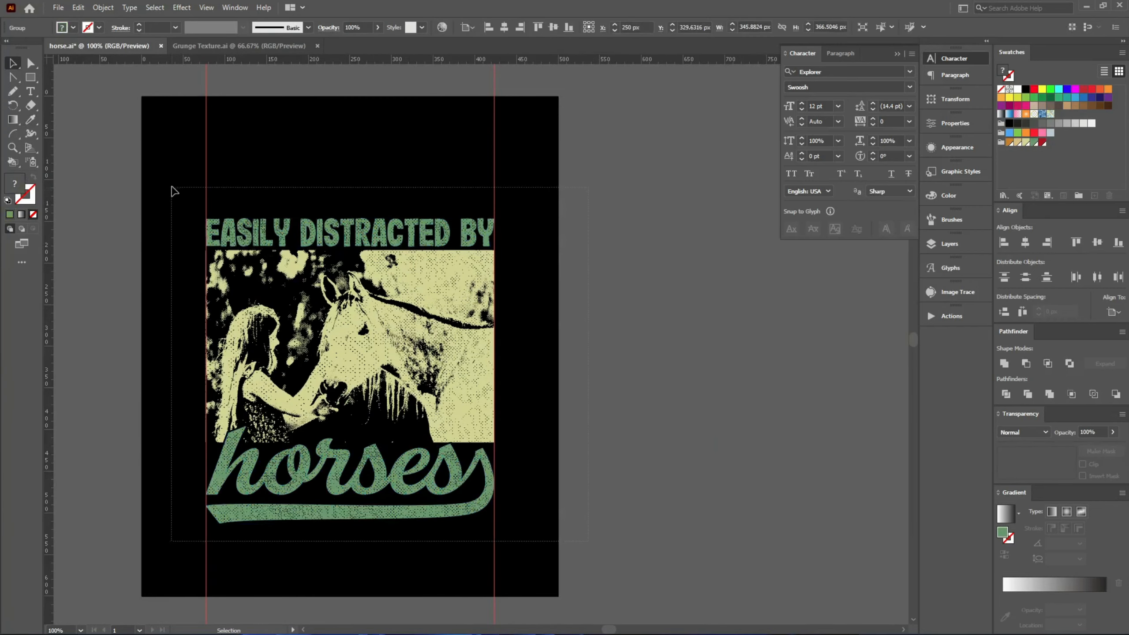
key(ctrl+g)
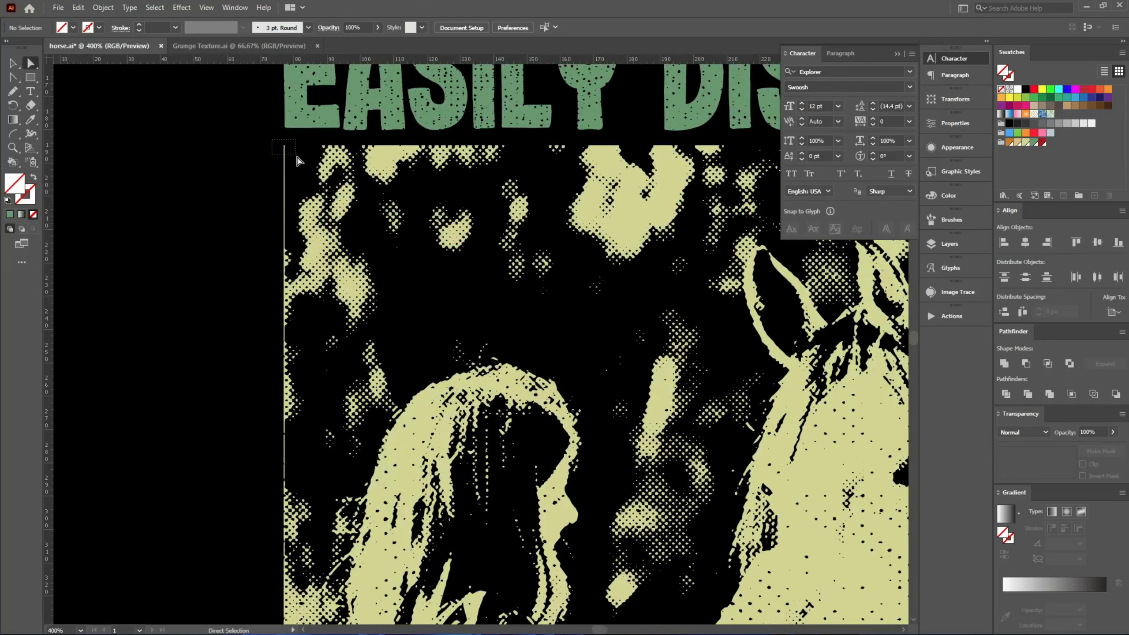
- Erase the upper stretch of the thin cream line along the picture's left edge with the Eraser tool
drag(297, 156, 296, 155)
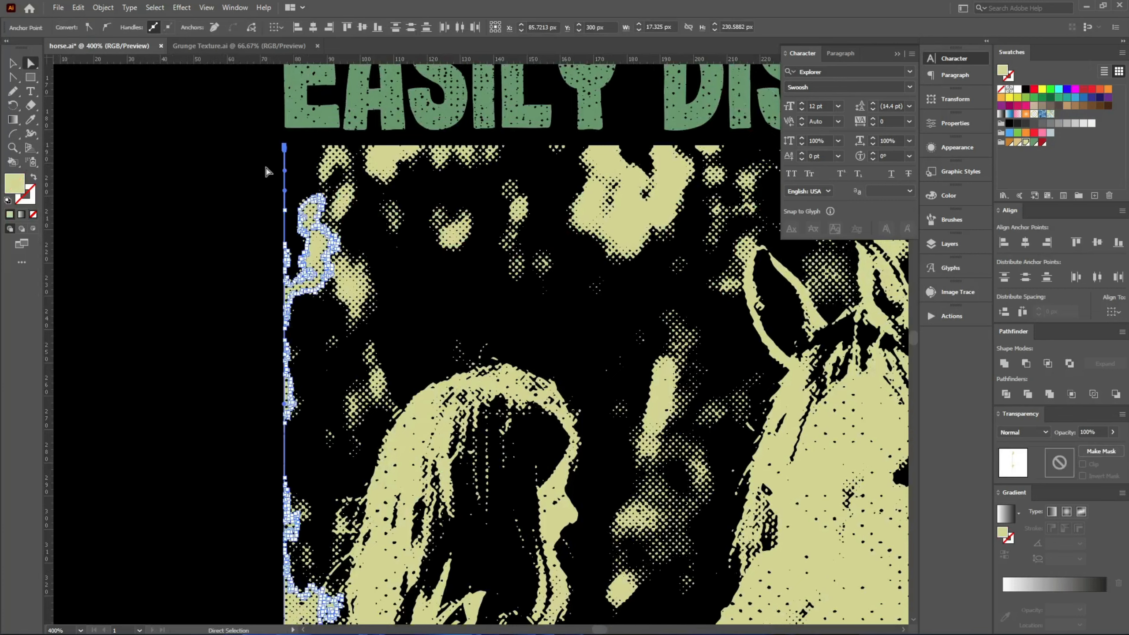
click(219, 182)
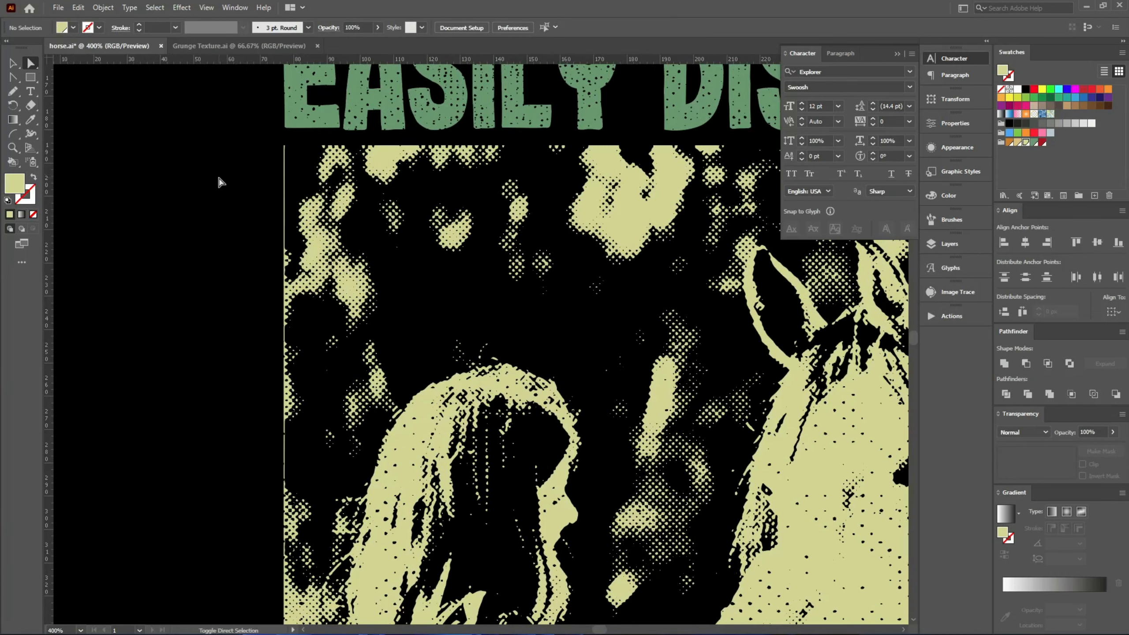
key(shift+e)
scroll(280, 145, up, 5)
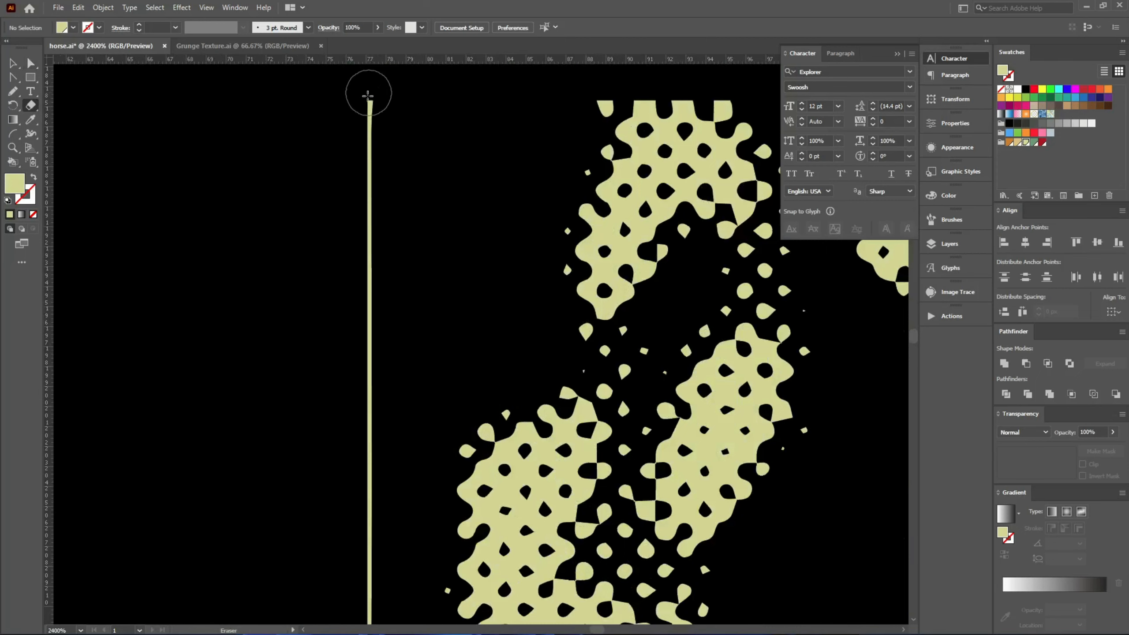
mouse_move(369, 96)
mouse_down()
mouse_move(369, 418)
mouse_move(354, 563)
mouse_up()
scroll(320, 241, down, 5)
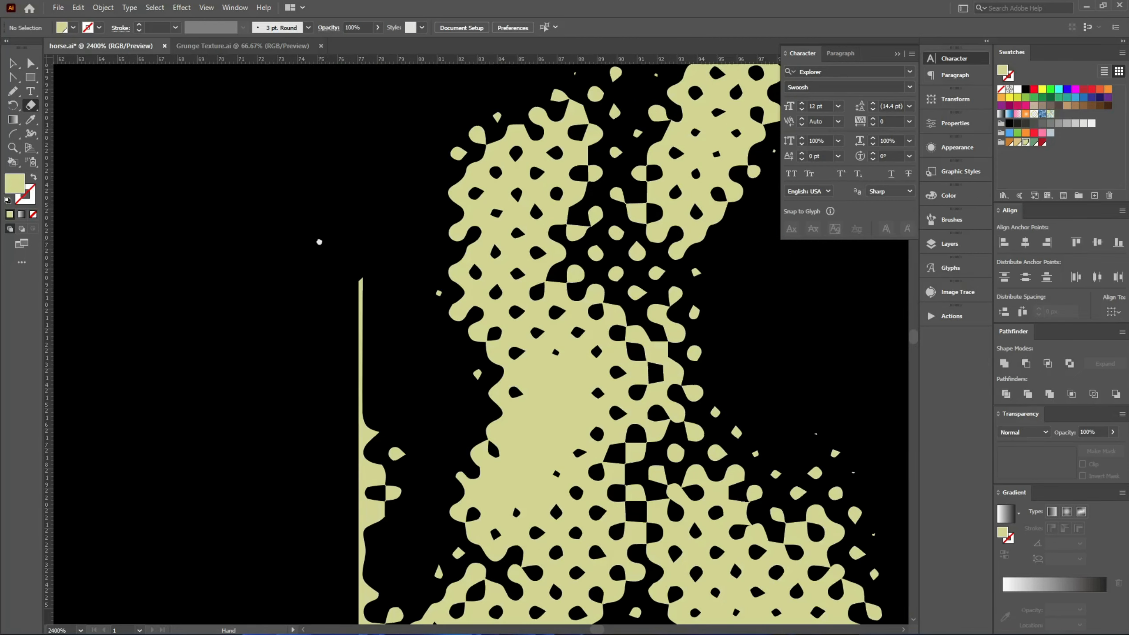
drag(320, 224, 333, 288)
- Erase the remaining stretches of the thin cream edge line beside the girl's hair, down to the picture's lower-left corner
scroll(261, 356, down, 10)
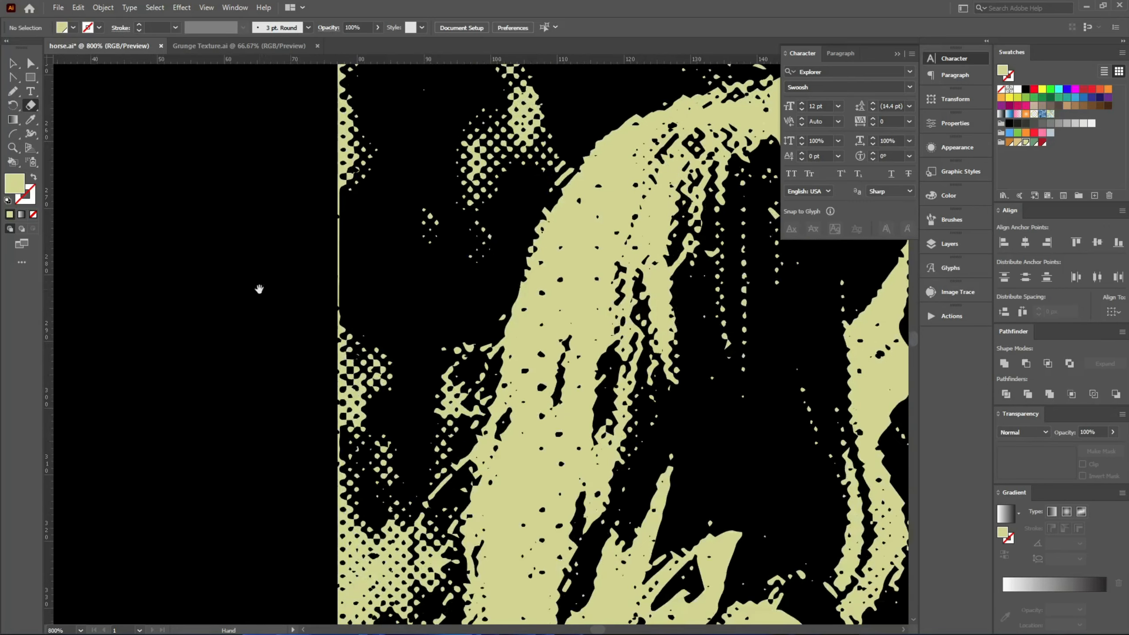
drag(335, 206, 341, 302)
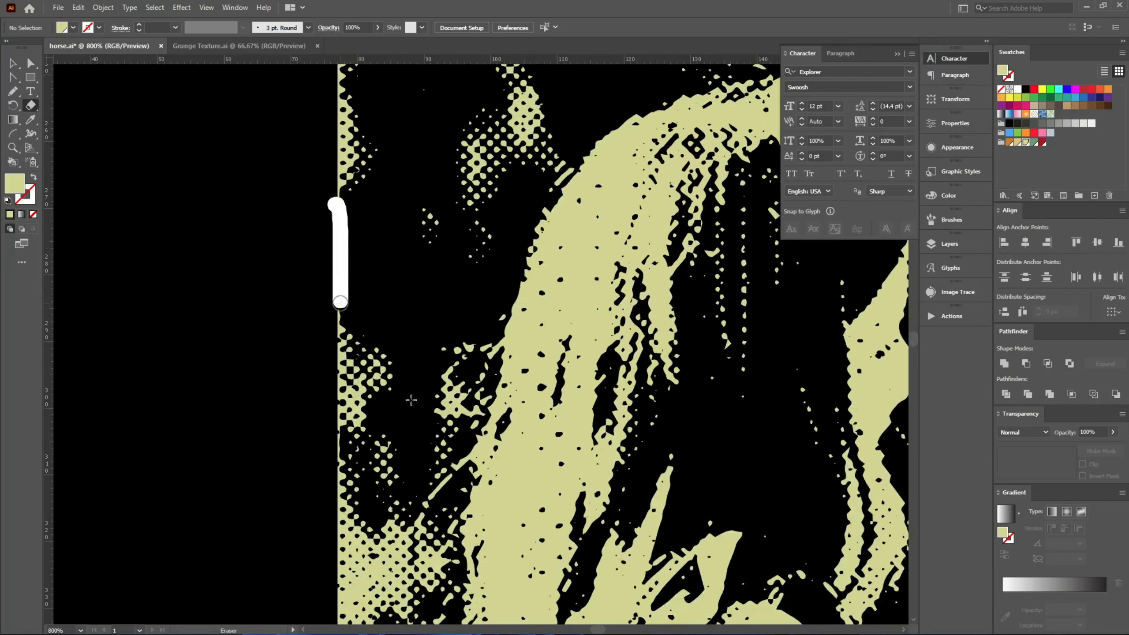
scroll(411, 400, down, 8)
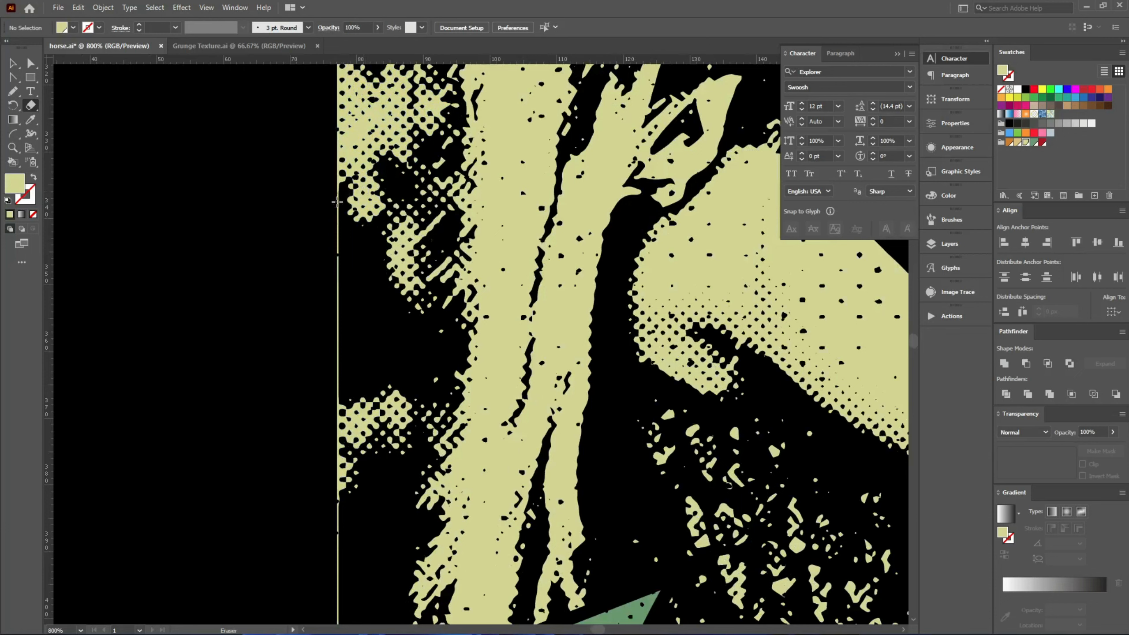
mouse_move(337, 198)
mouse_down()
mouse_move(340, 385)
mouse_move(347, 309)
mouse_up()
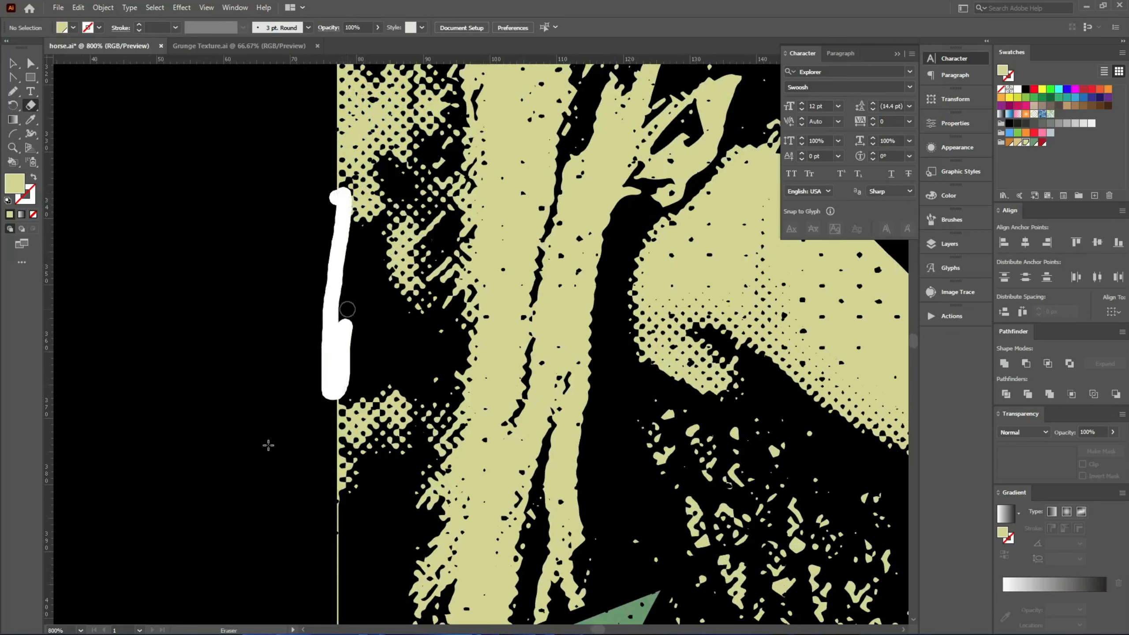
scroll(269, 422, down, 6)
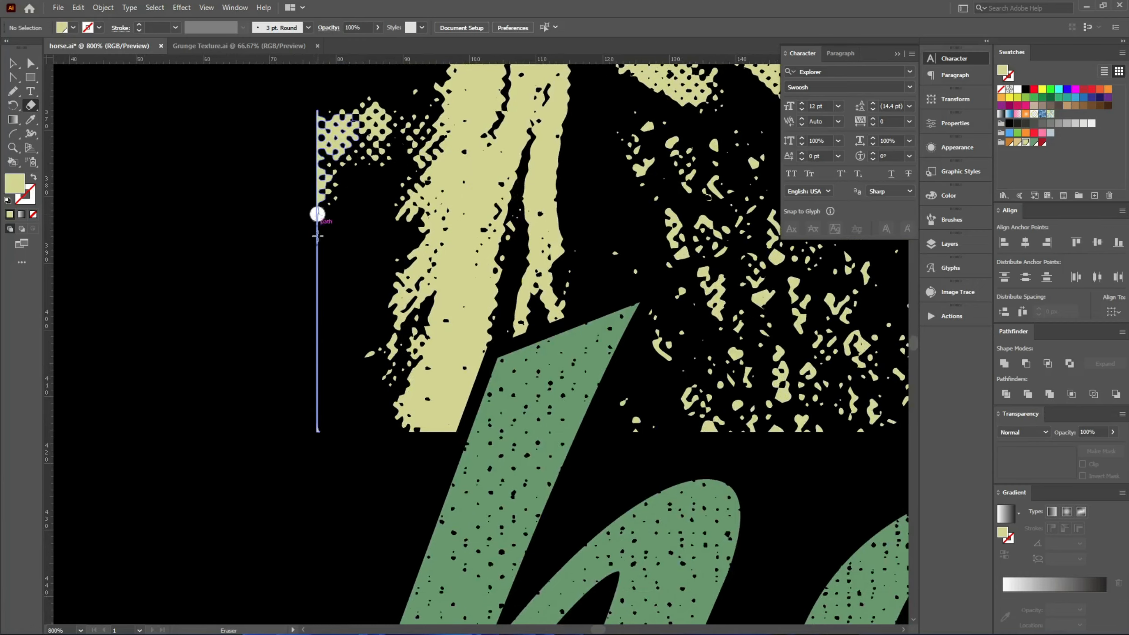
drag(317, 214, 318, 480)
key(v)
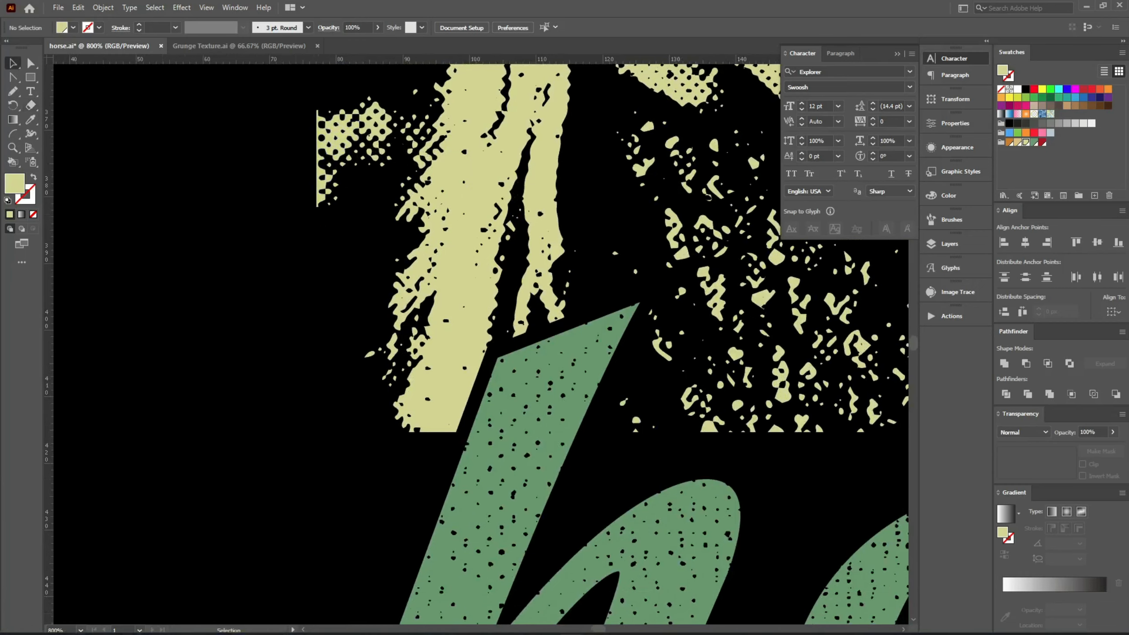
key(ctrl+0)
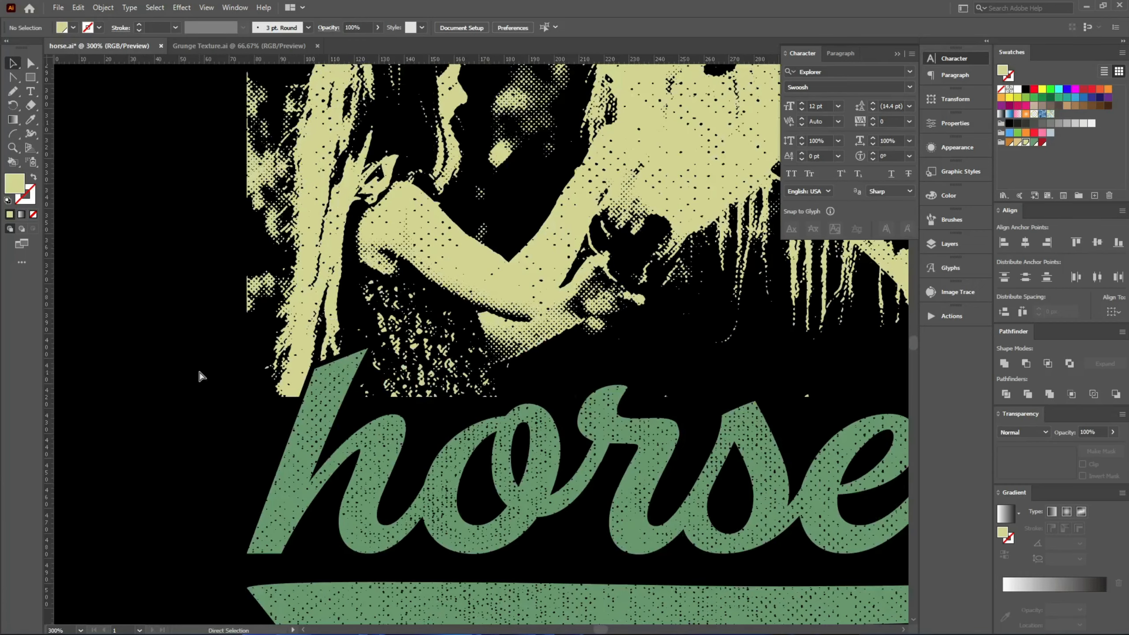